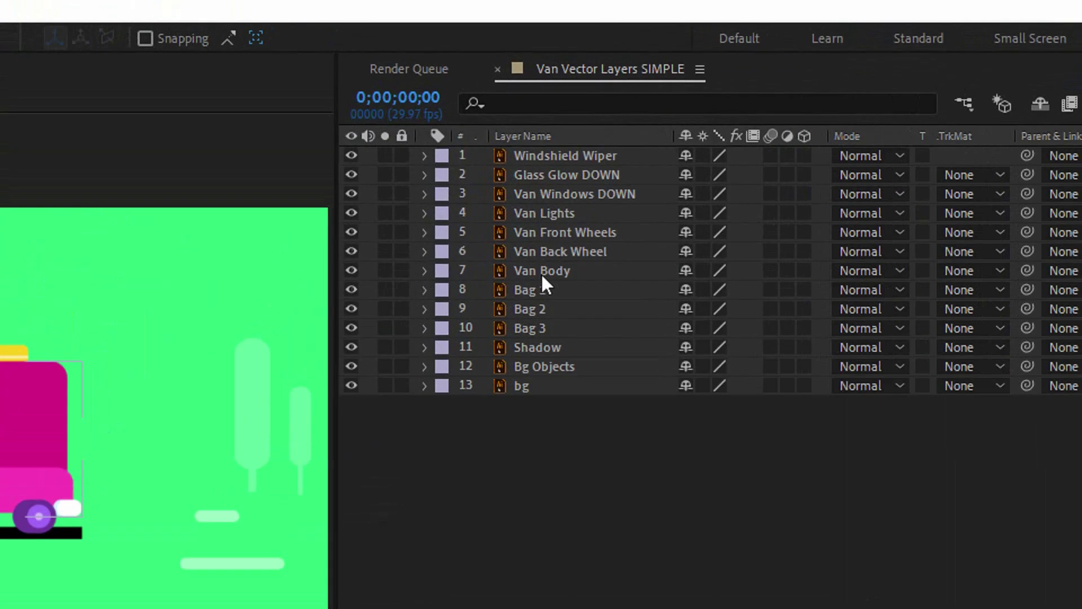
- Set the label color of the Van Body layer to Yellow
click(516, 136)
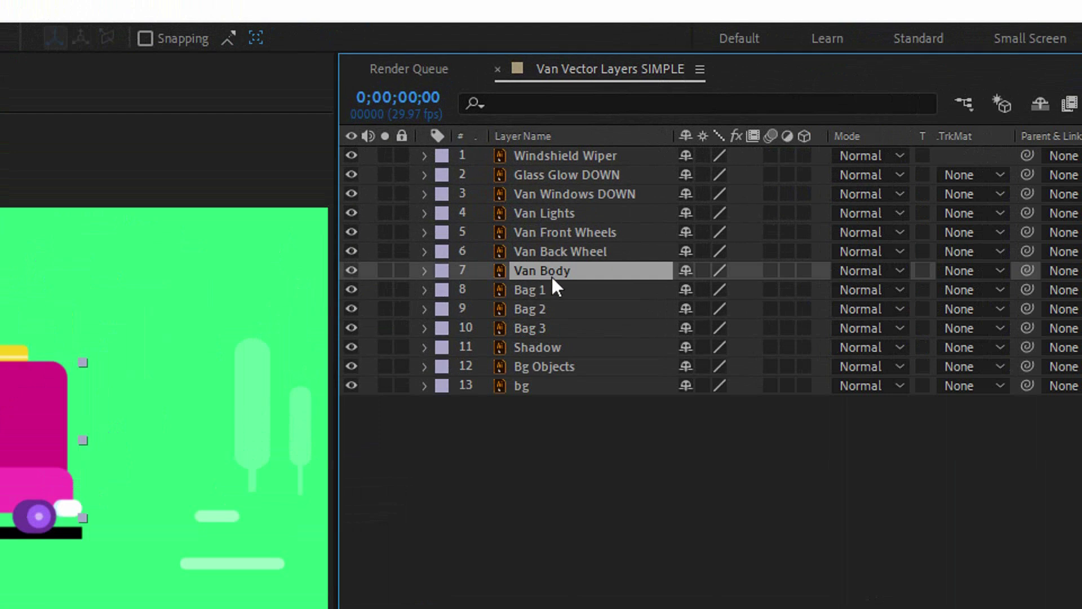
click(443, 274)
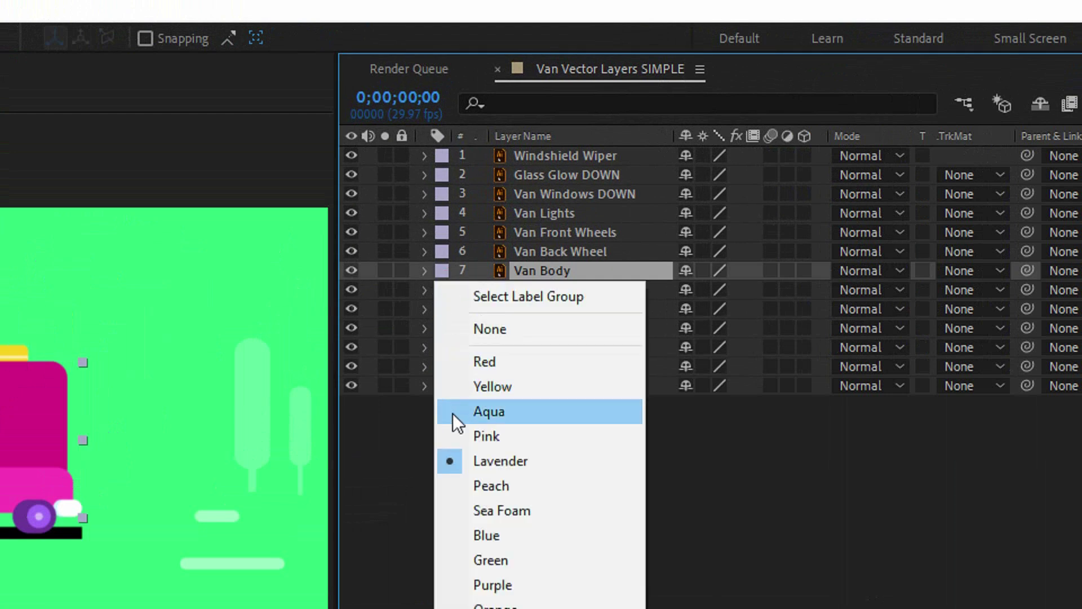
click(487, 386)
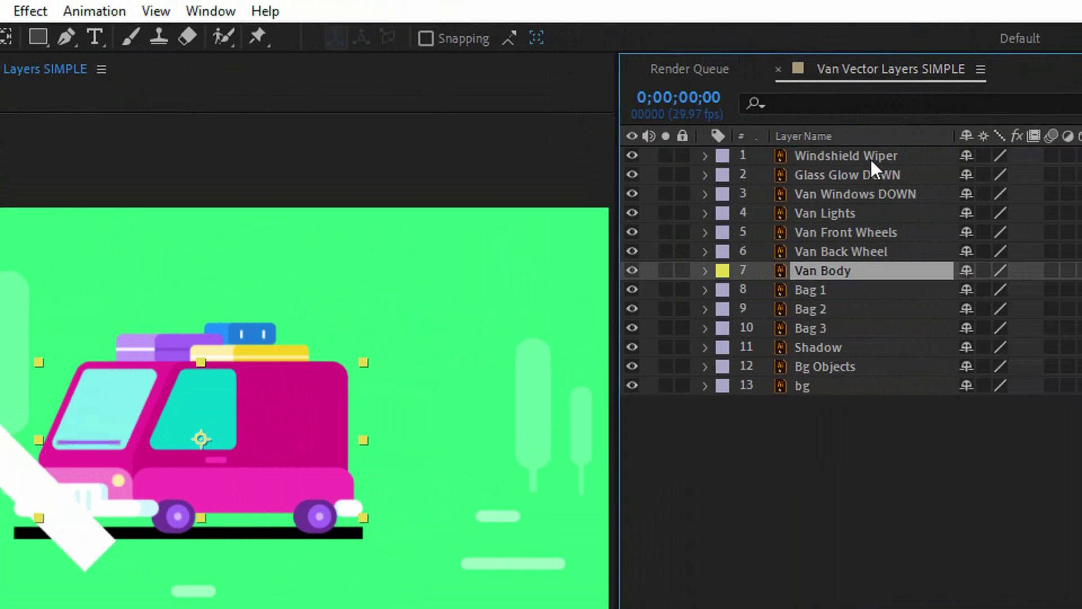
- Parent the Windshield Wiper, Van Windows DOWN, Van Lights, Bag 1, Bag 2 and Bag 3 layers to the Van Body layer
click(1047, 156)
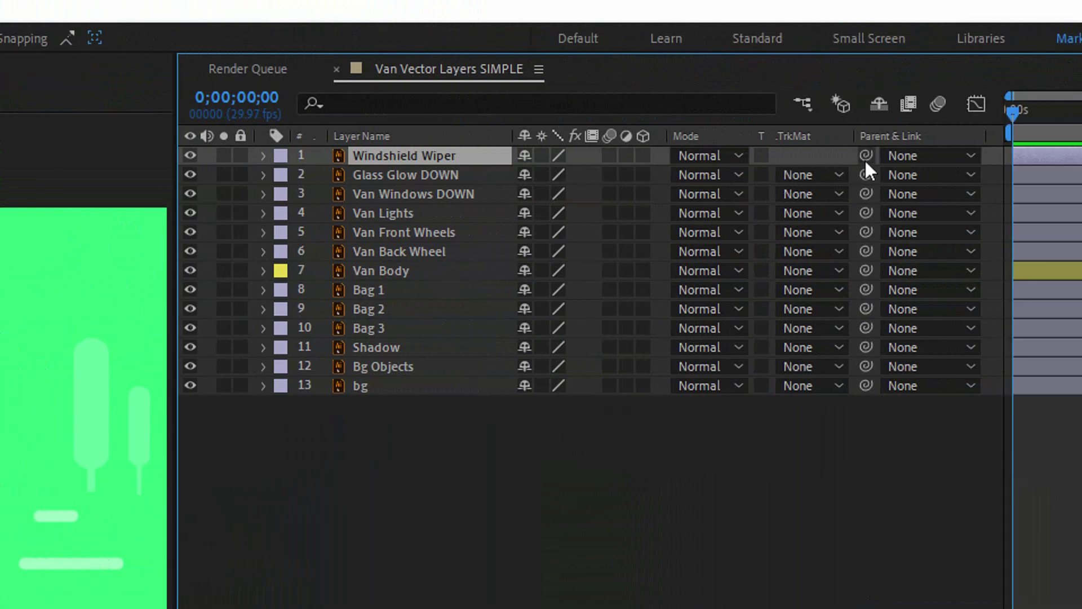
drag(855, 154, 409, 272)
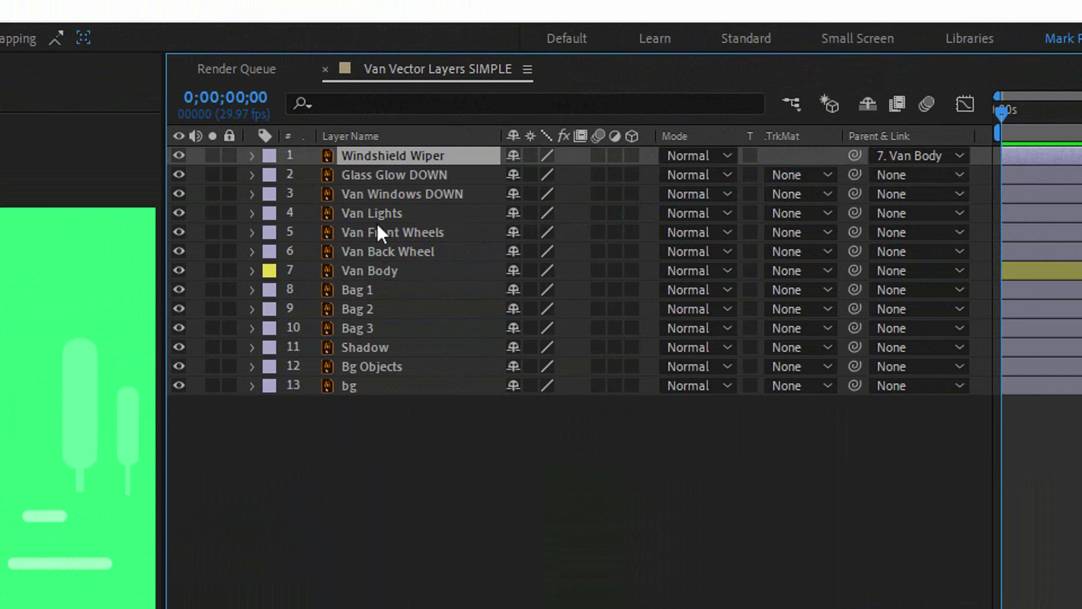
click(394, 188)
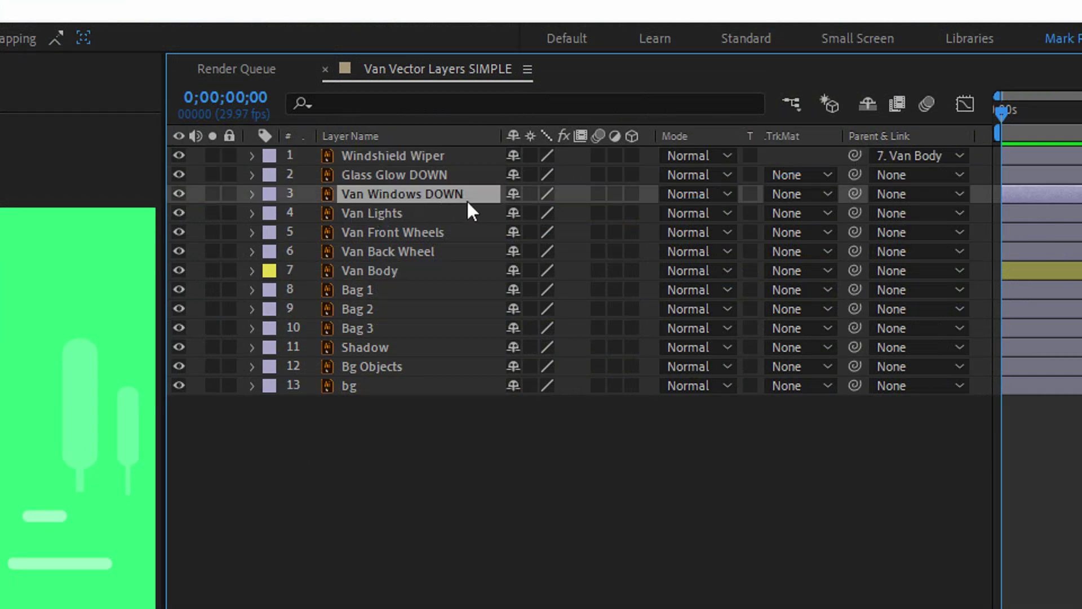
shift+click(373, 214)
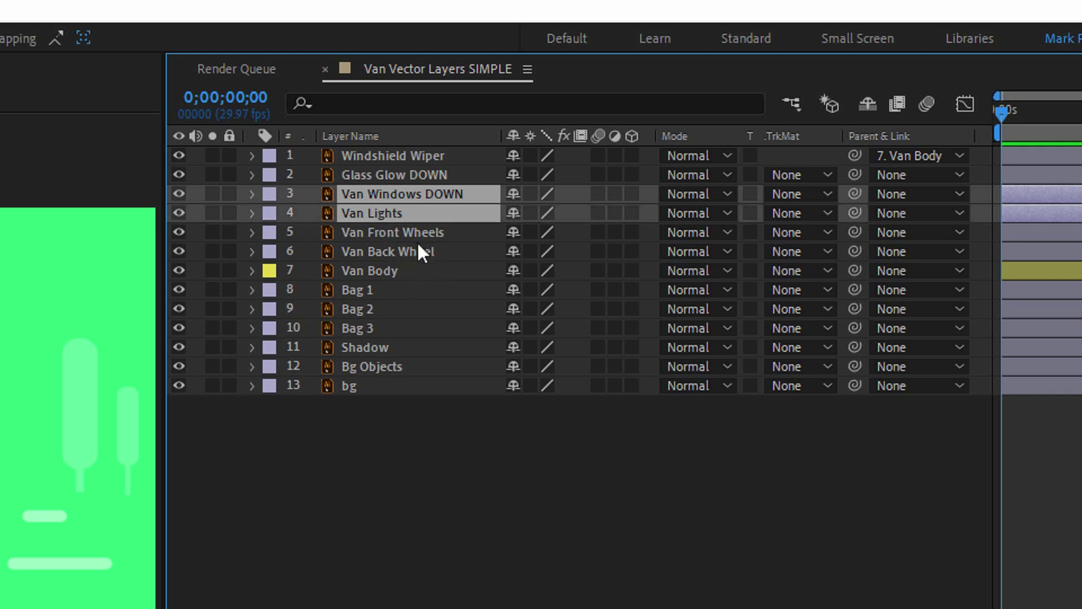
ctrl+click(360, 295)
ctrl+click(361, 312)
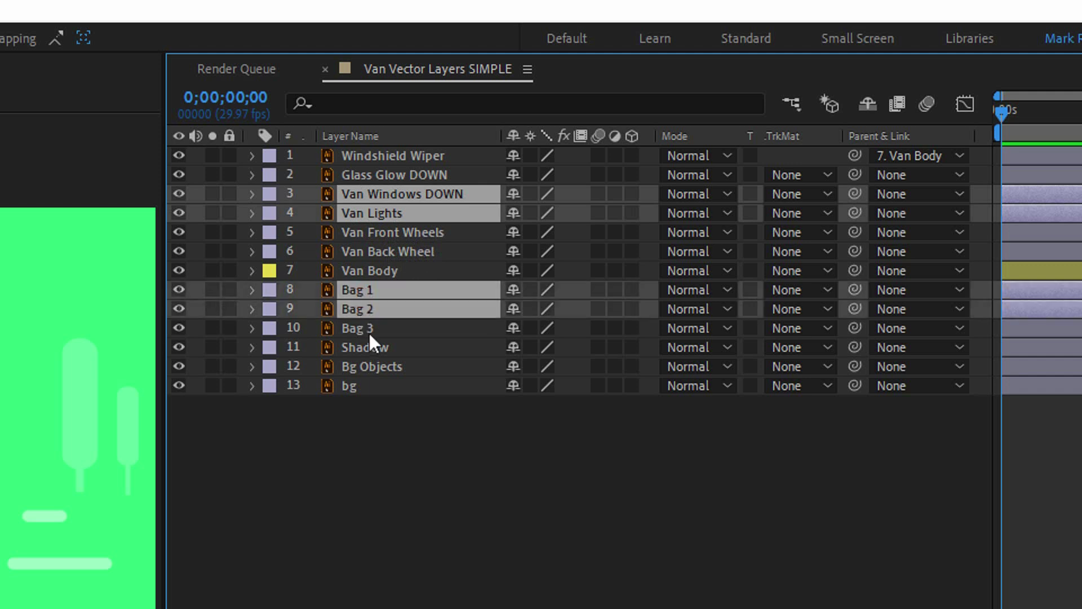
ctrl+click(369, 330)
drag(841, 193, 384, 272)
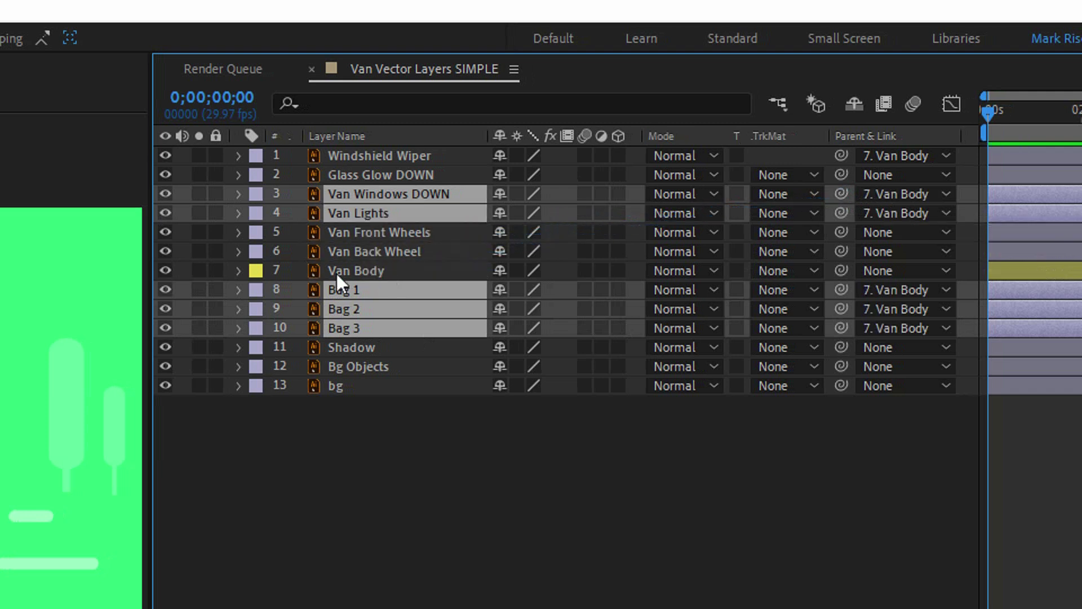
- Test the parenting by moving the Van Body in the composition view, then undo the move and clear the selection
click(339, 270)
drag(343, 397, 389, 319)
key(ctrl+z)
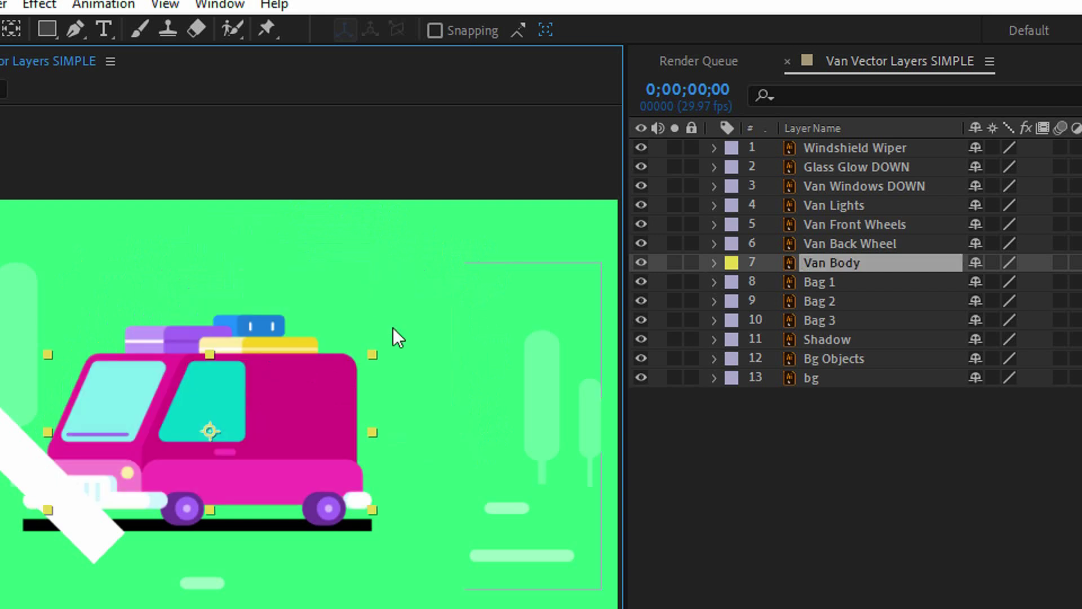
click(782, 528)
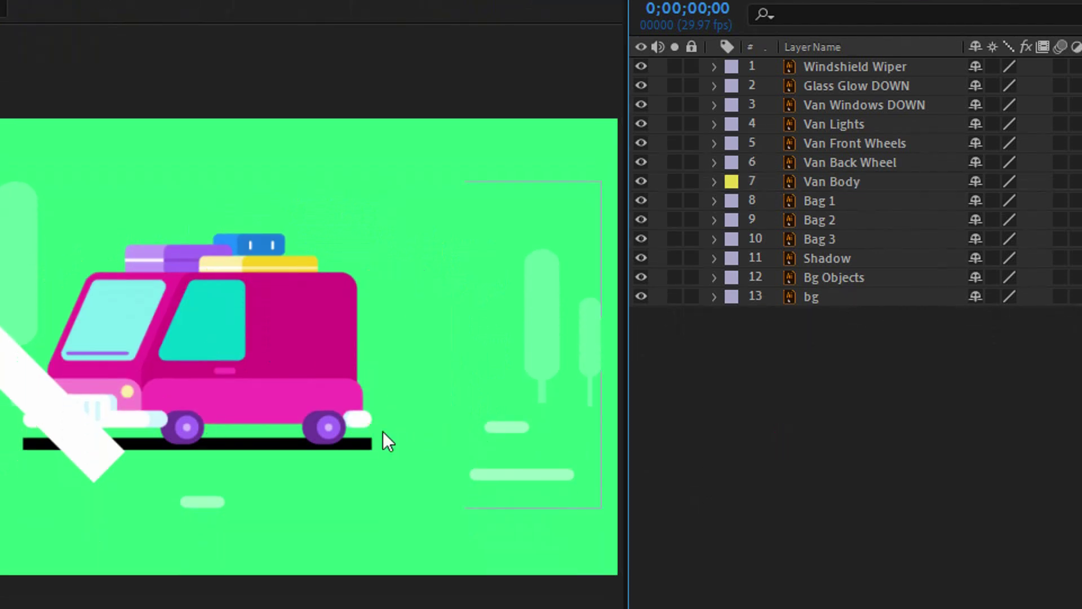
- Move the Van Body's anchor point down to the lower part of the body, between the wheels, using the Pan Behind tool
click(311, 363)
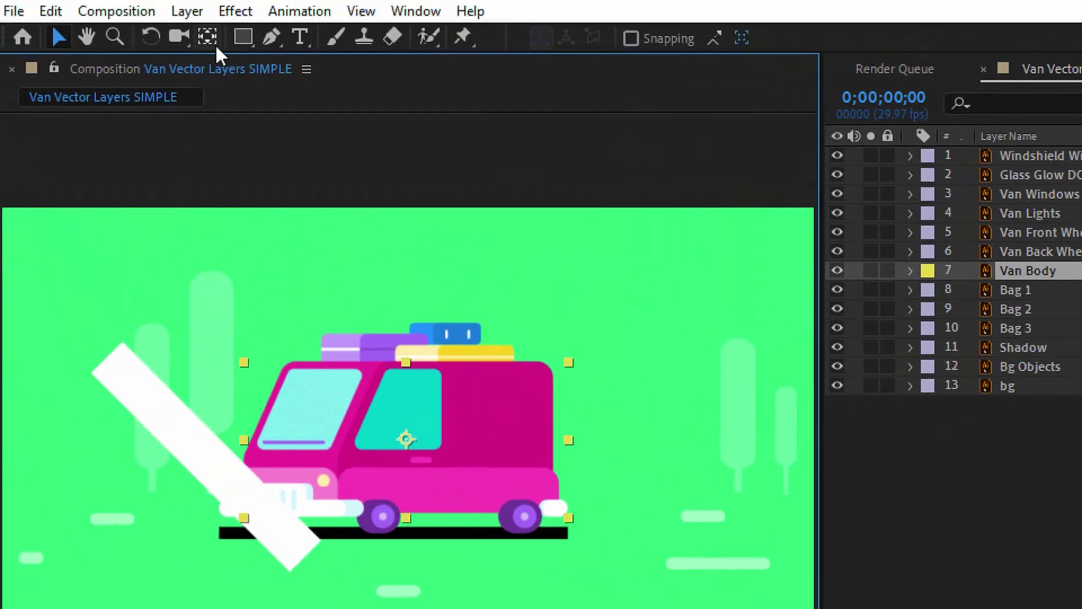
click(213, 38)
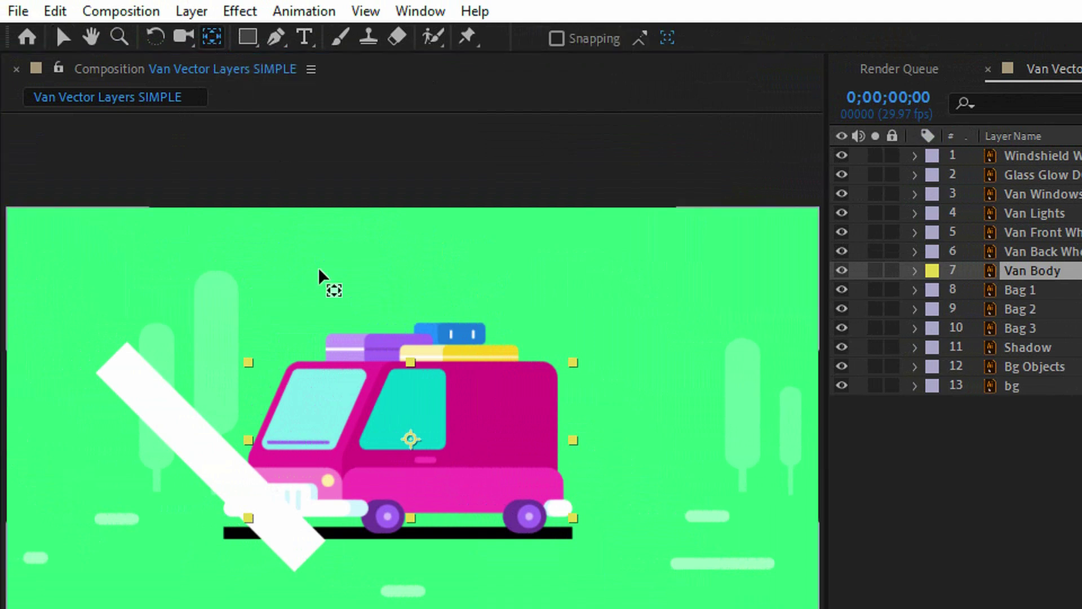
drag(411, 359, 418, 418)
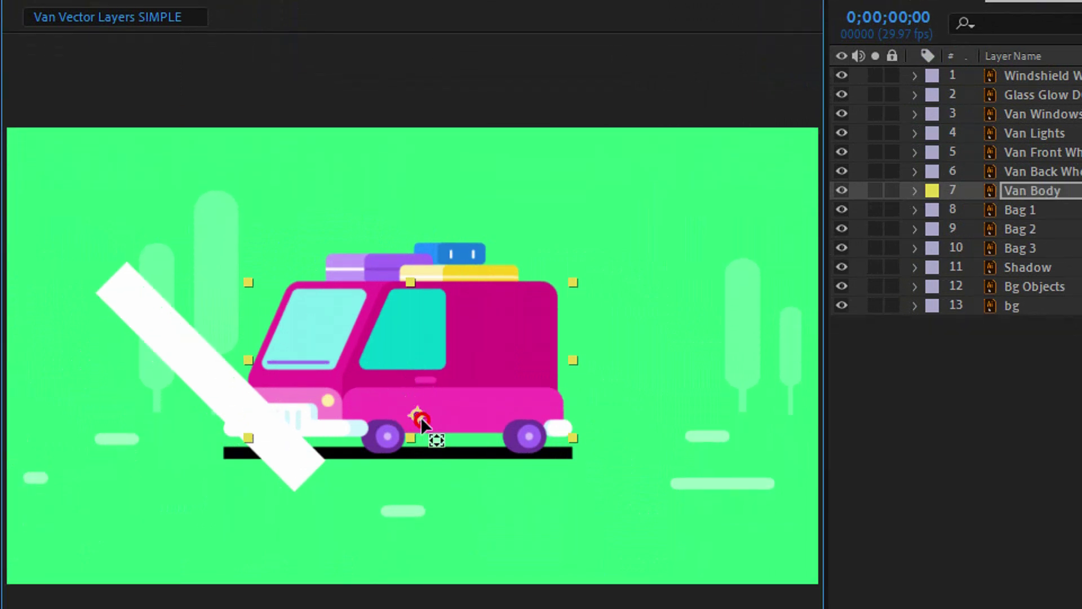
- Move the anchor points of the Van Front Wheels and Van Back Wheel layers down to the bottom of the wheels
click(385, 446)
drag(328, 434, 325, 444)
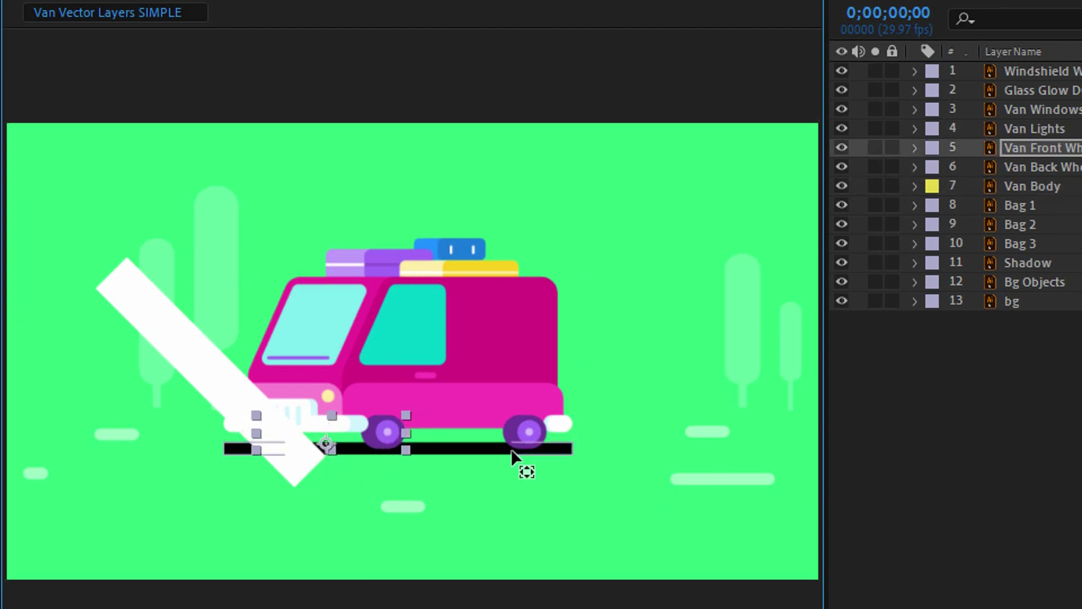
click(540, 446)
mouse_move(529, 432)
mouse_down()
mouse_move(531, 450)
mouse_move(525, 443)
mouse_up()
key(apostrophe)
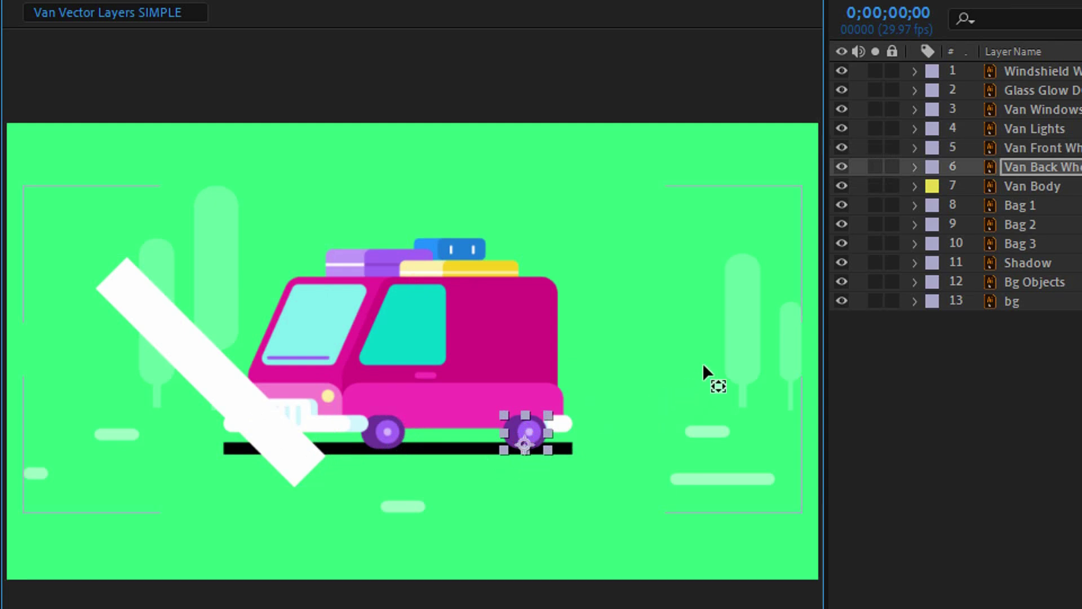
key(apostrophe)
click(62, 37)
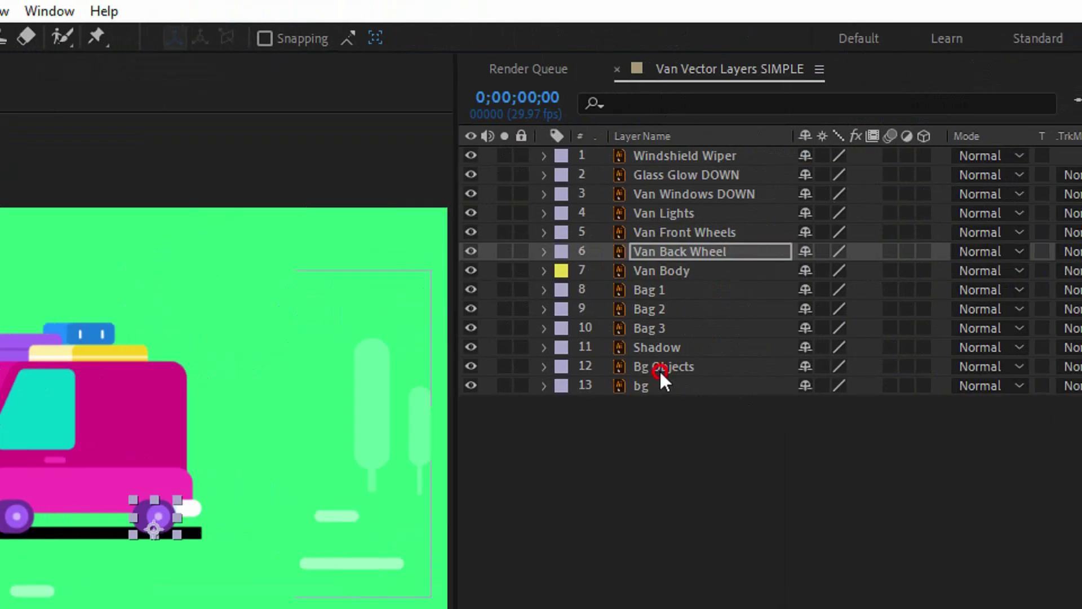
- Pre-compose the Bg Objects layer as "BG Objects", leaving all attributes in the current composition
click(1048, 367)
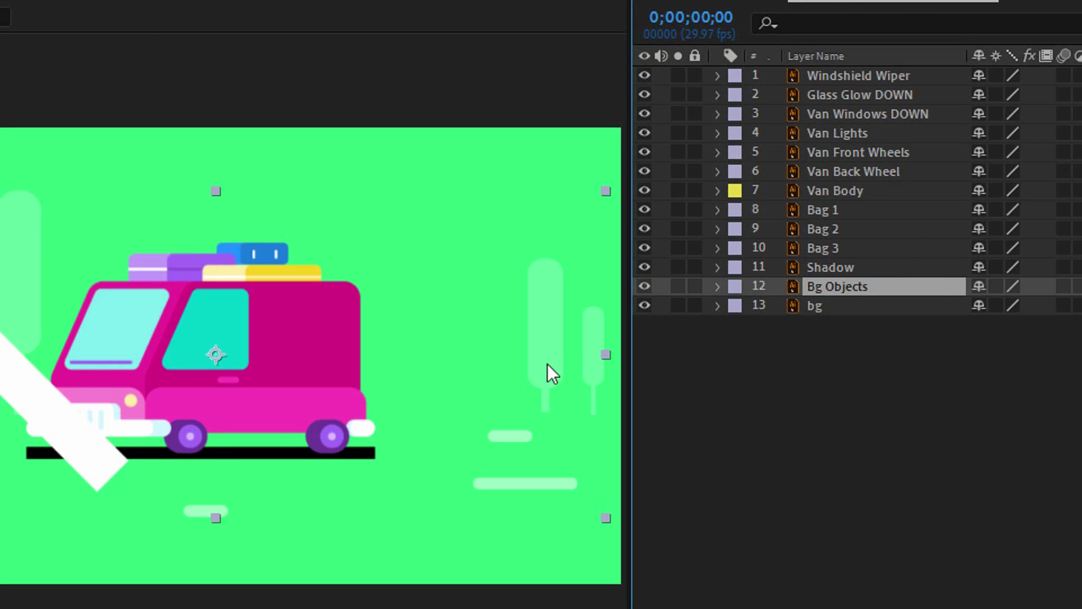
right_click(845, 286)
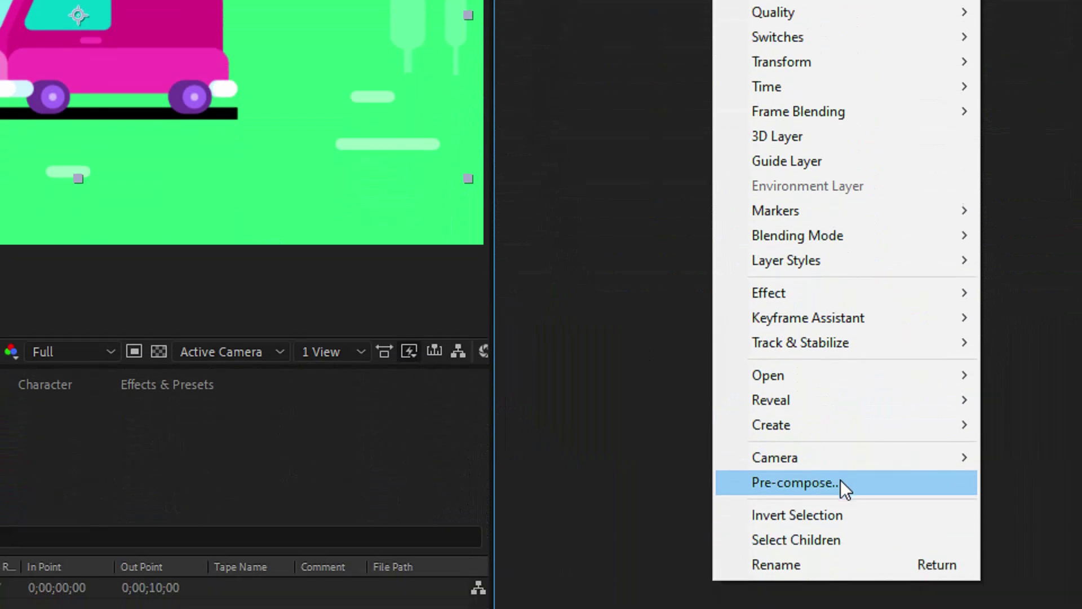
click(841, 482)
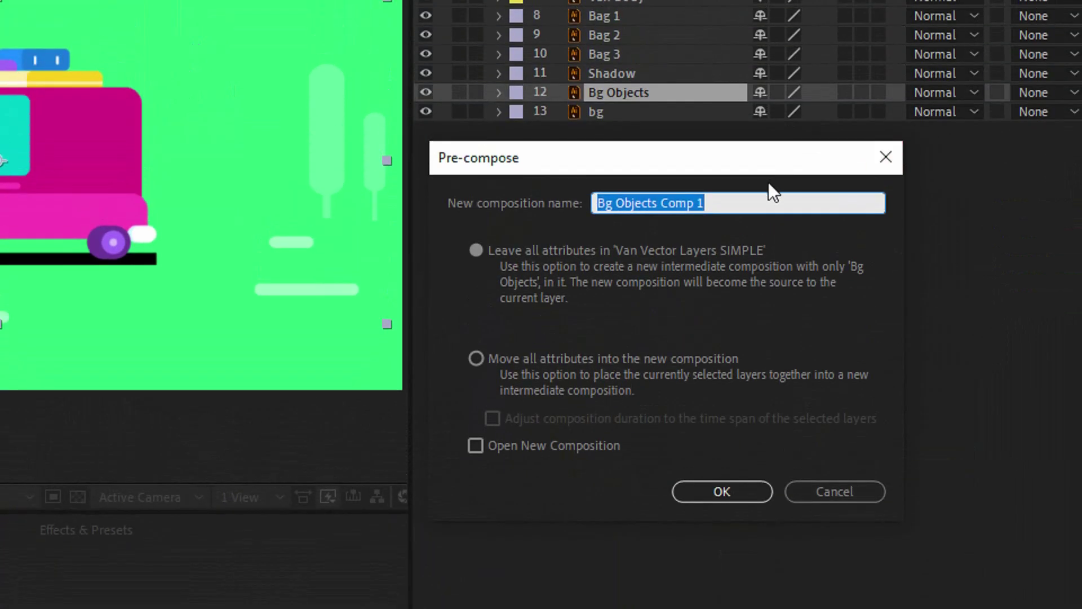
text(BG O)
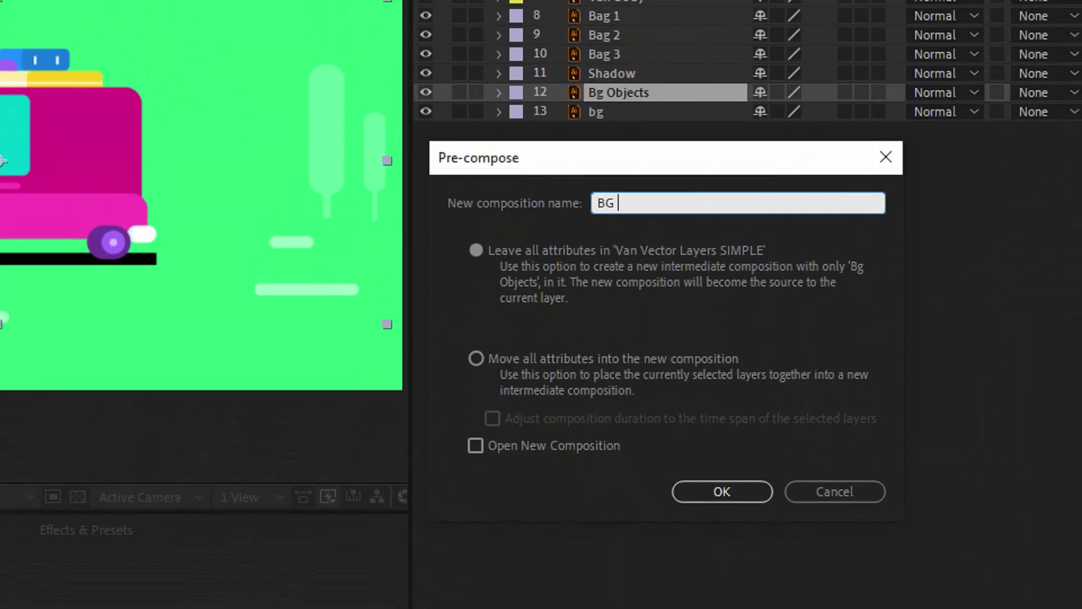
text(bjects)
click(726, 493)
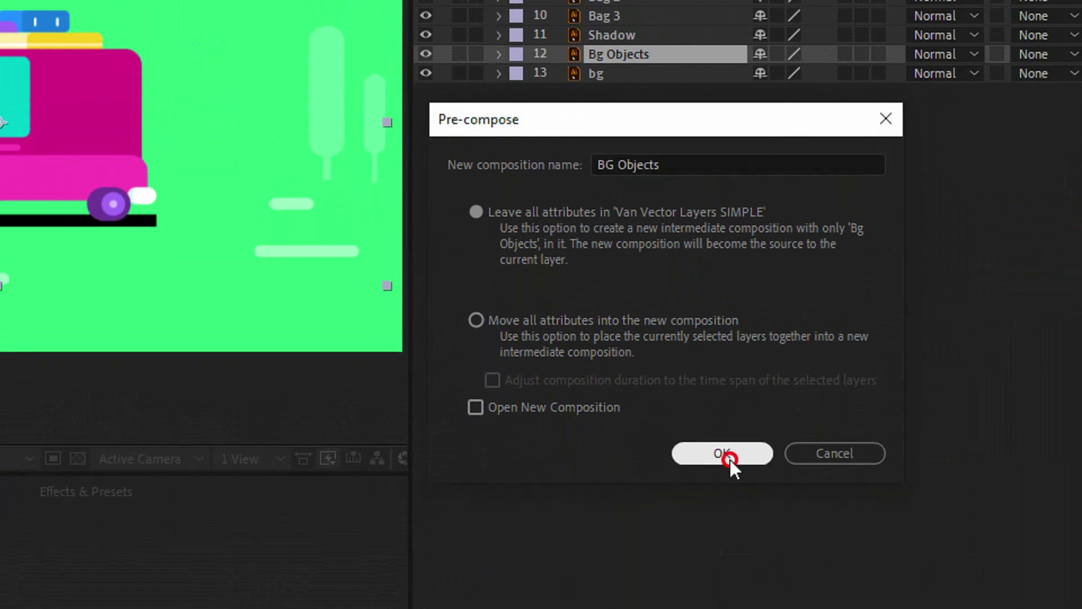
- Open the BG Objects composition and duplicate its artwork layer
click(65, 432)
double_click(25, 431)
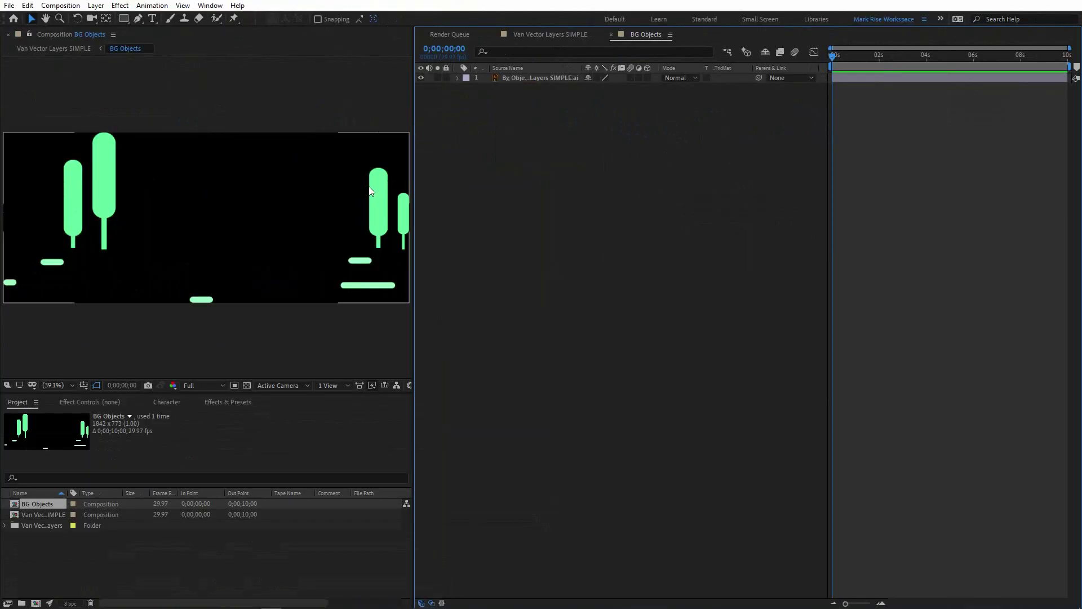
click(530, 81)
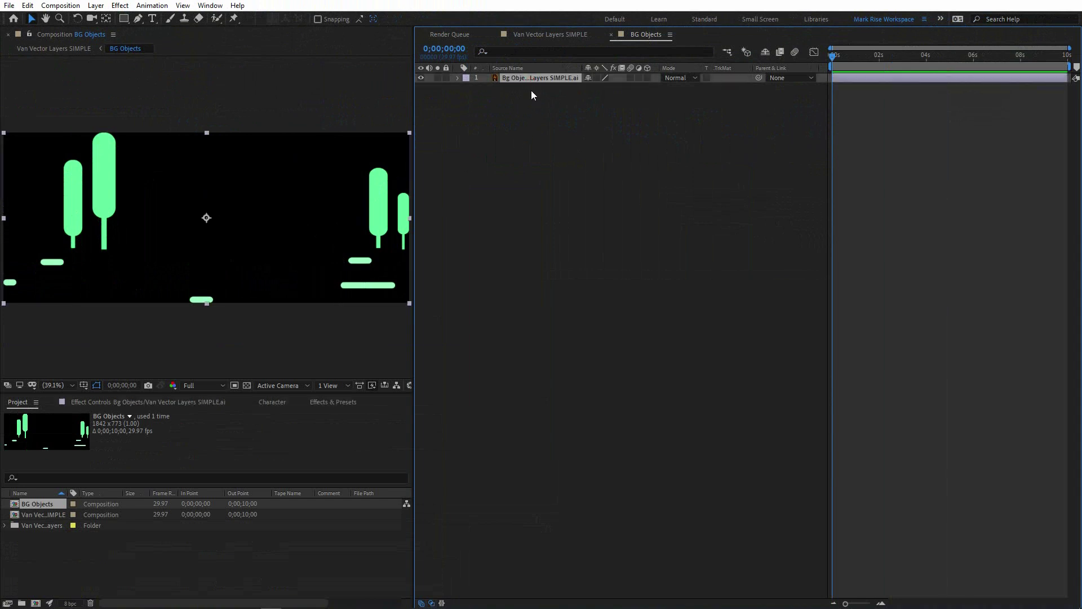
key(ctrl+d)
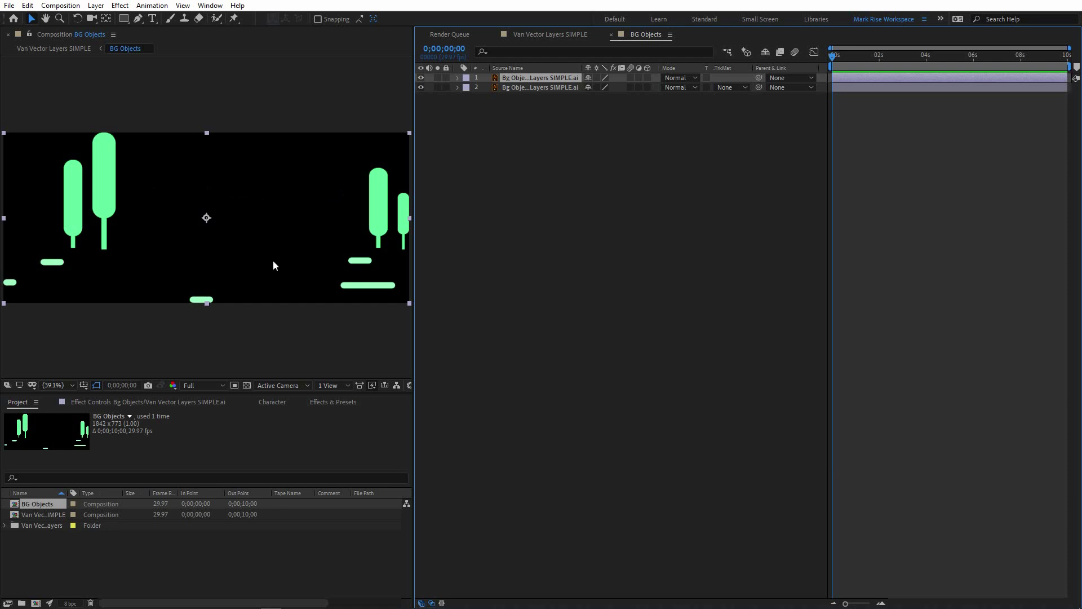
- Set the BG Objects composition width to 4000 px and spread its layers side by side, the duplicate on the left and the original on the right
click(69, 8)
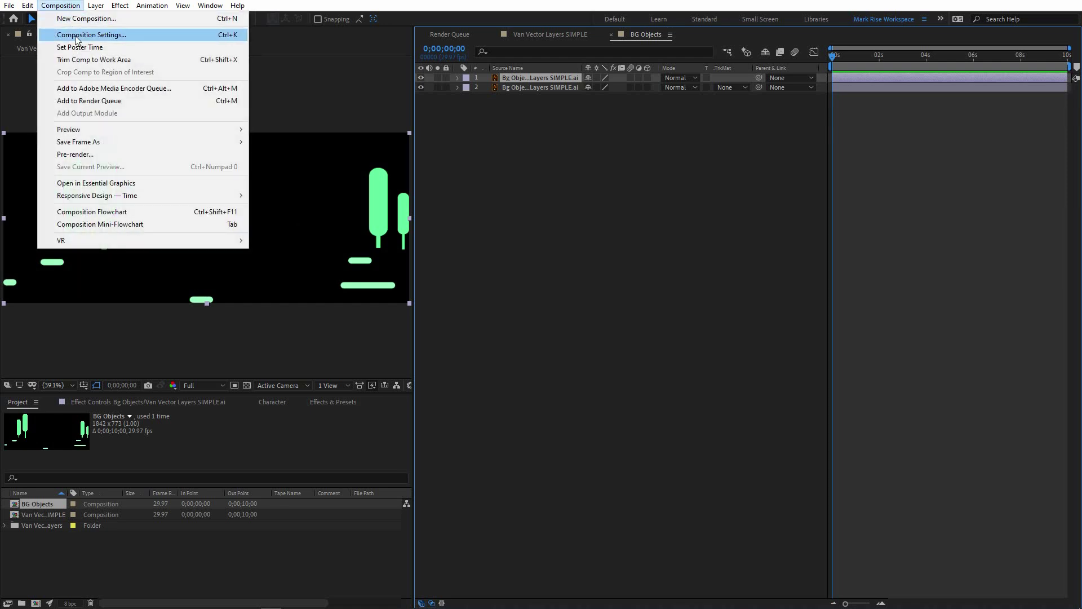
click(108, 35)
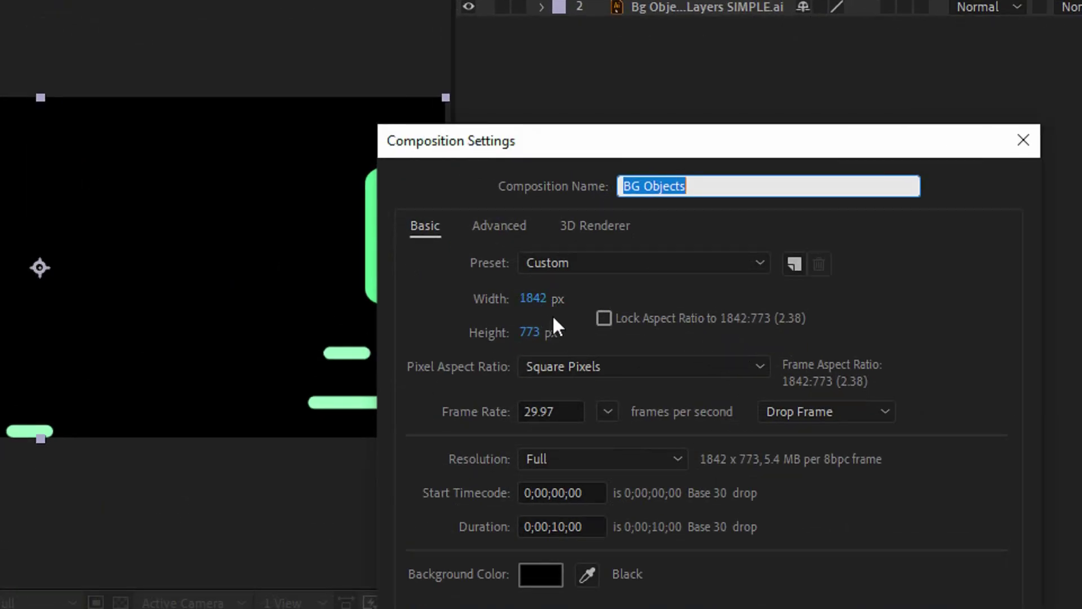
click(538, 303)
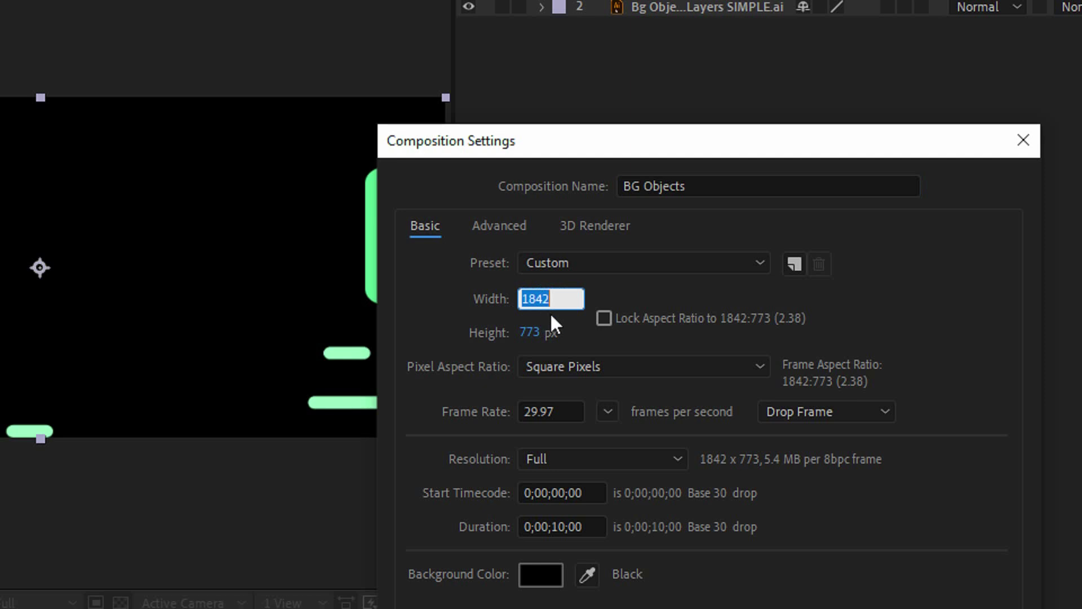
text(4000)
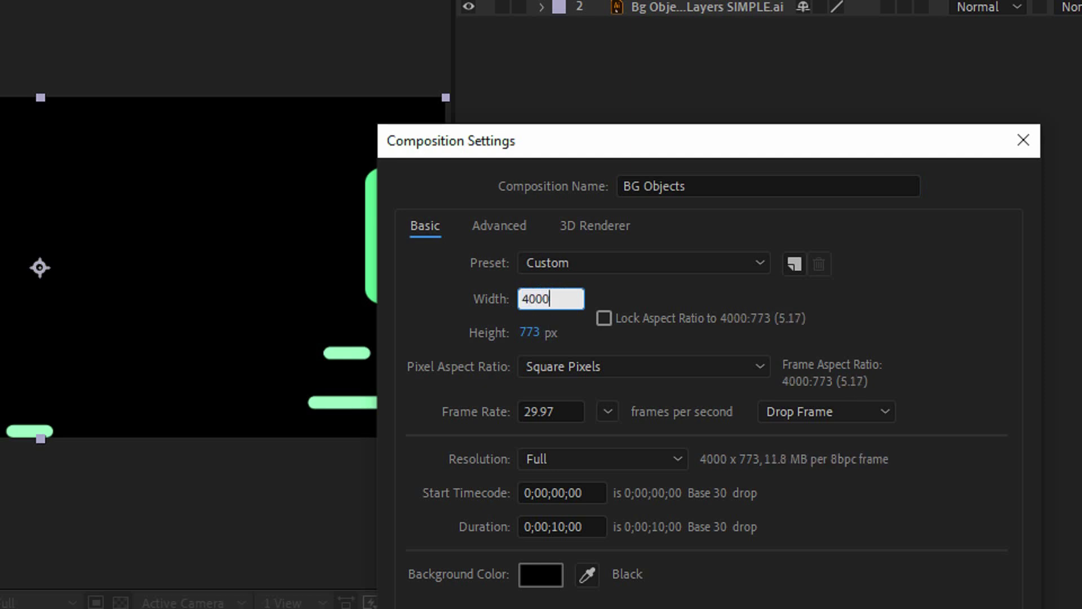
key(Return)
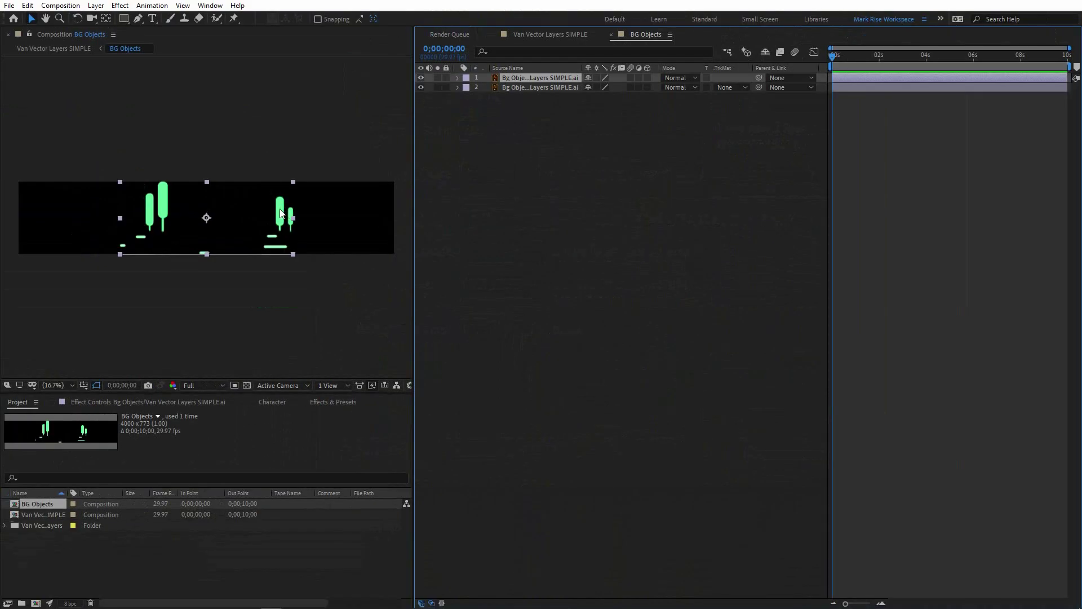
drag(272, 217, 168, 219)
drag(282, 220, 346, 216)
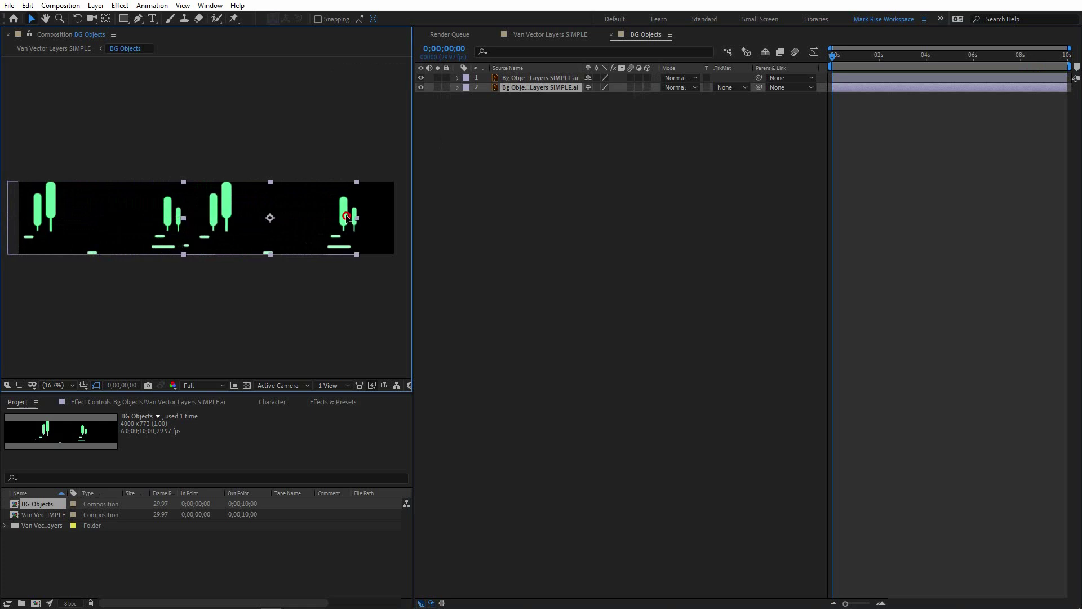
- Return to the Van Vector Layers SIMPLE composition and shift the Bg Objects layer right so its trees stand on both sides of the van
click(13, 515)
double_click(14, 516)
click(562, 286)
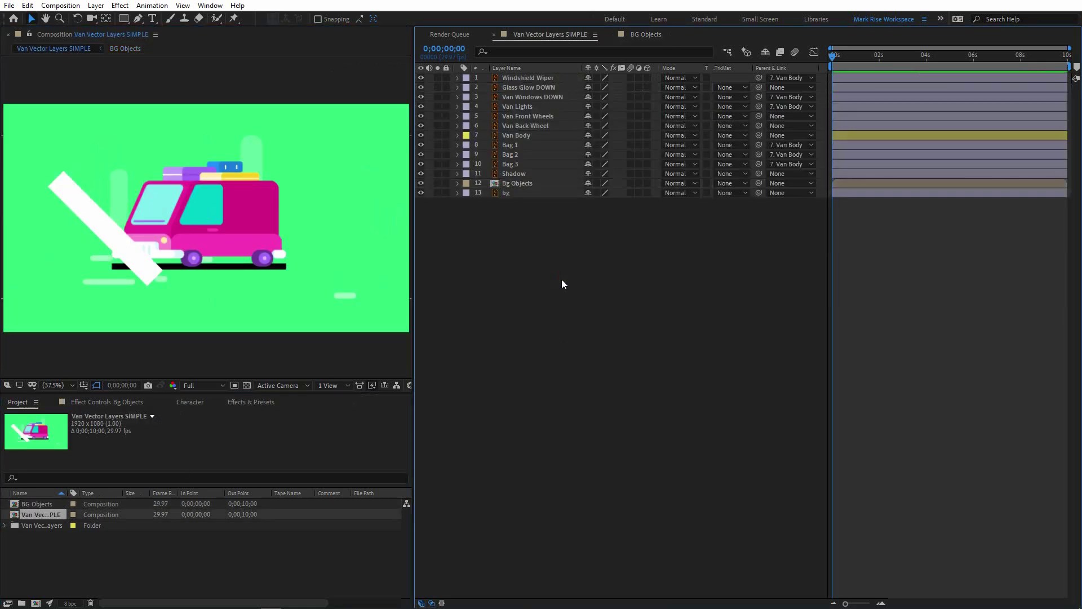
click(495, 187)
drag(117, 286, 325, 283)
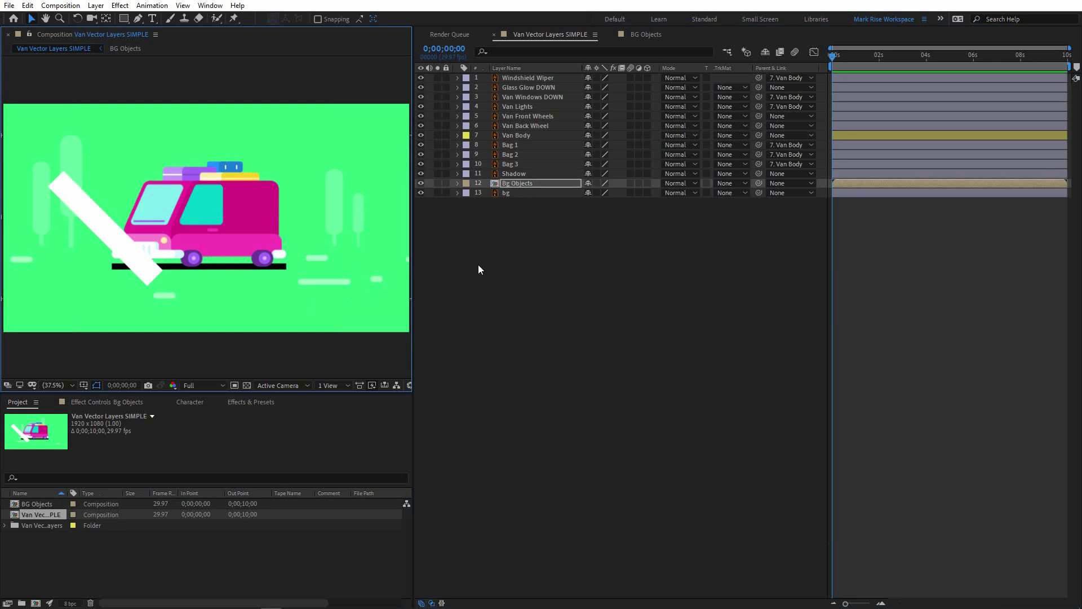
- Shorten the composition's work area so it ends at about frame 6
click(868, 602)
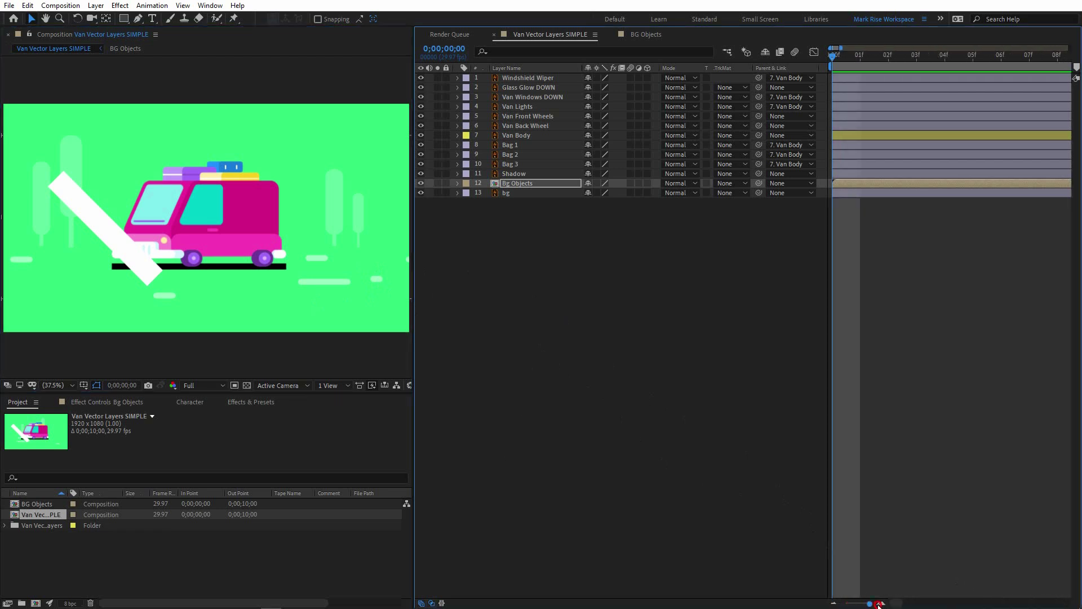
drag(899, 603, 1065, 603)
drag(1074, 67, 1002, 75)
click(834, 604)
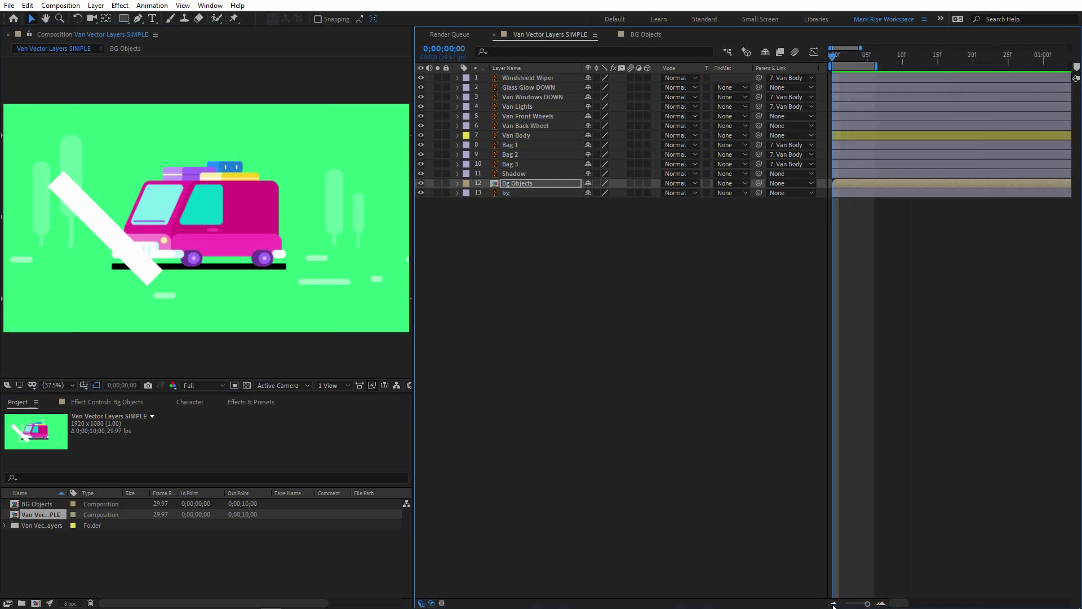
- Extend the work area to frame 20 and set a Position keyframe for the Bg Objects layer at frame 0
drag(878, 68, 974, 68)
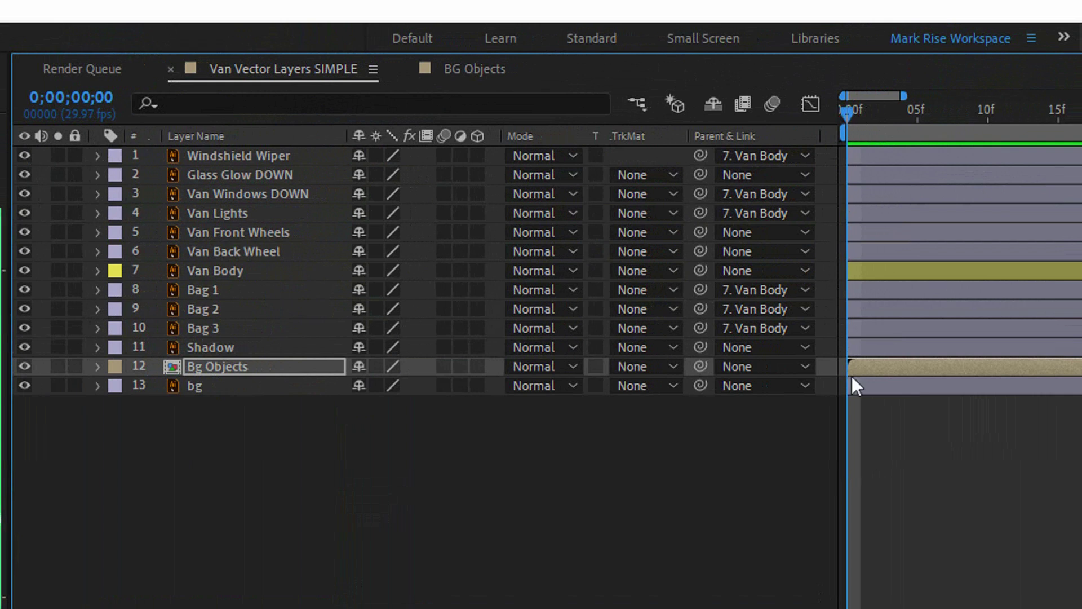
key(p)
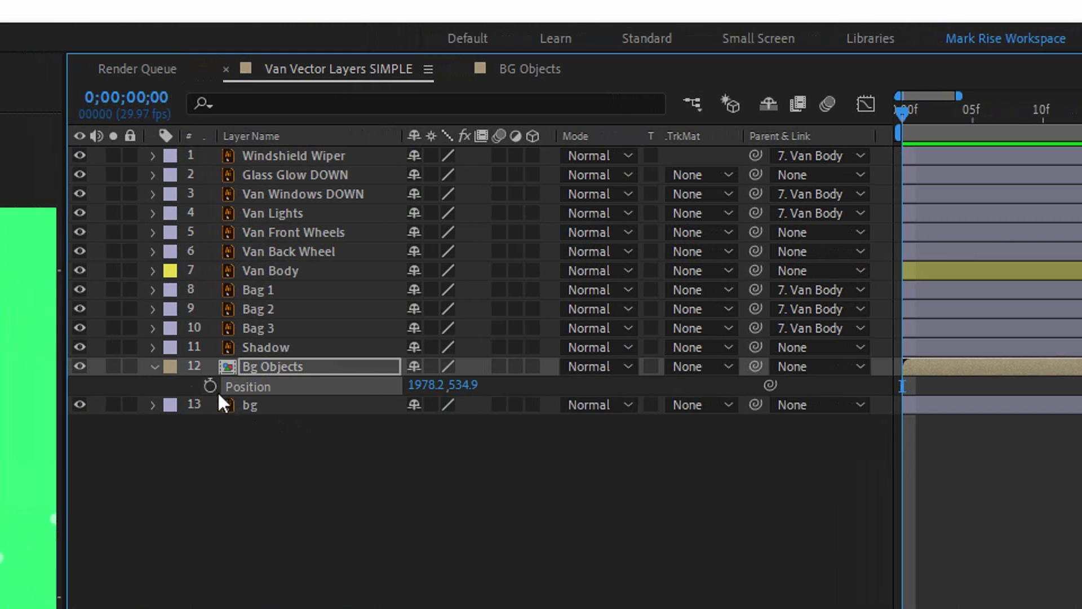
click(155, 386)
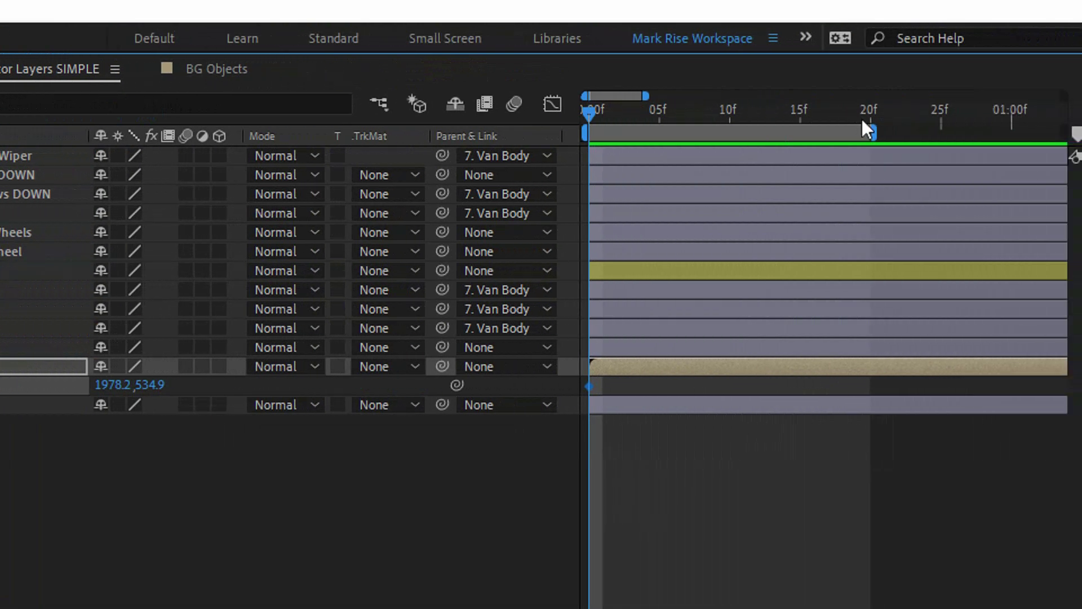
- At frame 20, move Bg Objects to about 108.2, 534.9 so its trees line up with frame 0, and preview the loop
click(923, 111)
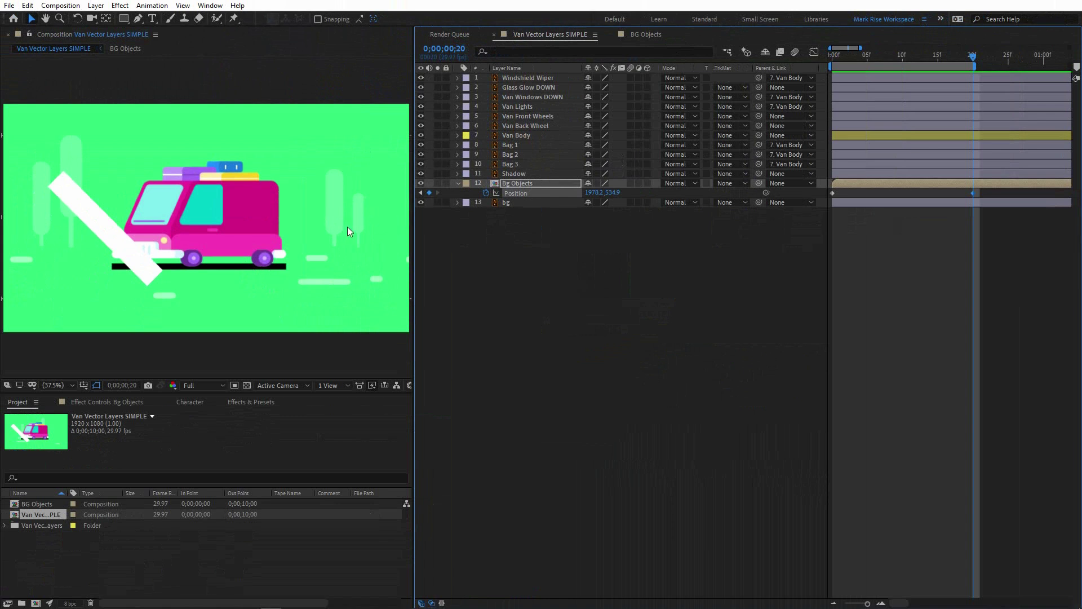
drag(360, 221, 77, 194)
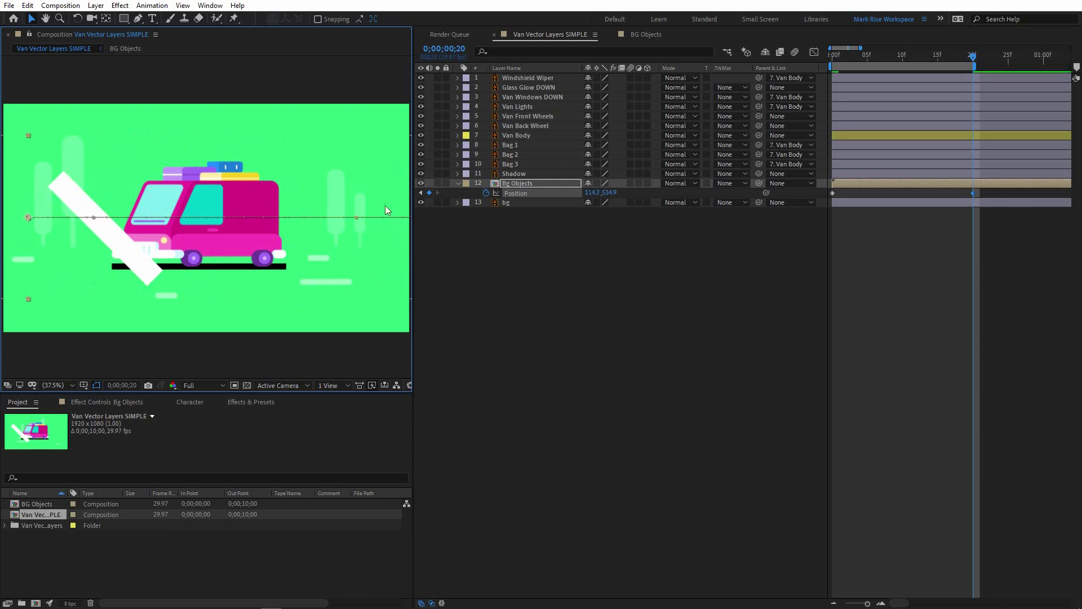
click(832, 58)
click(969, 60)
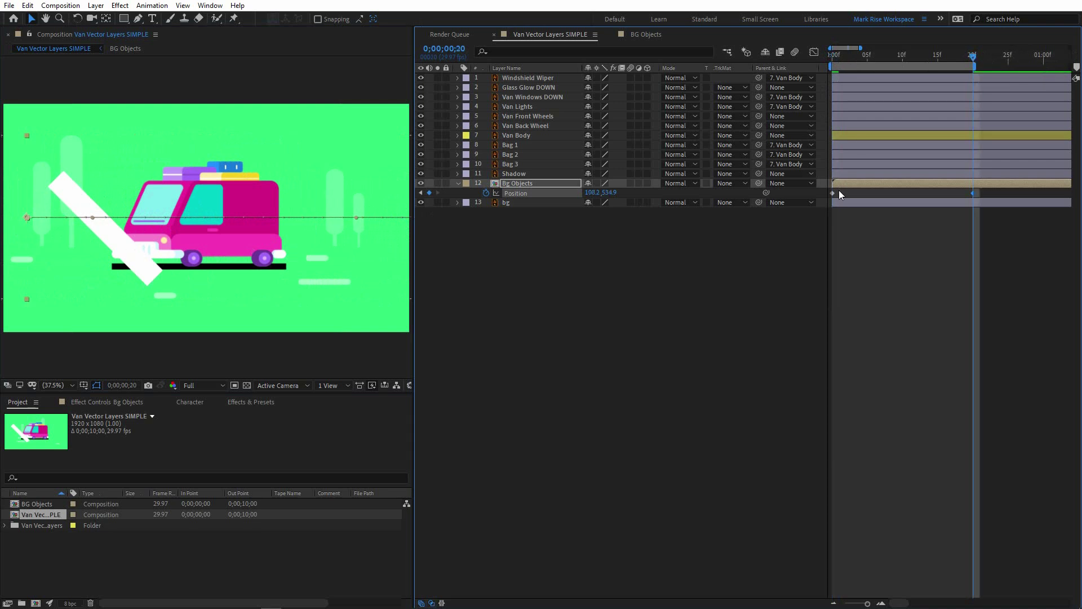
click(791, 244)
key(Home)
key(space)
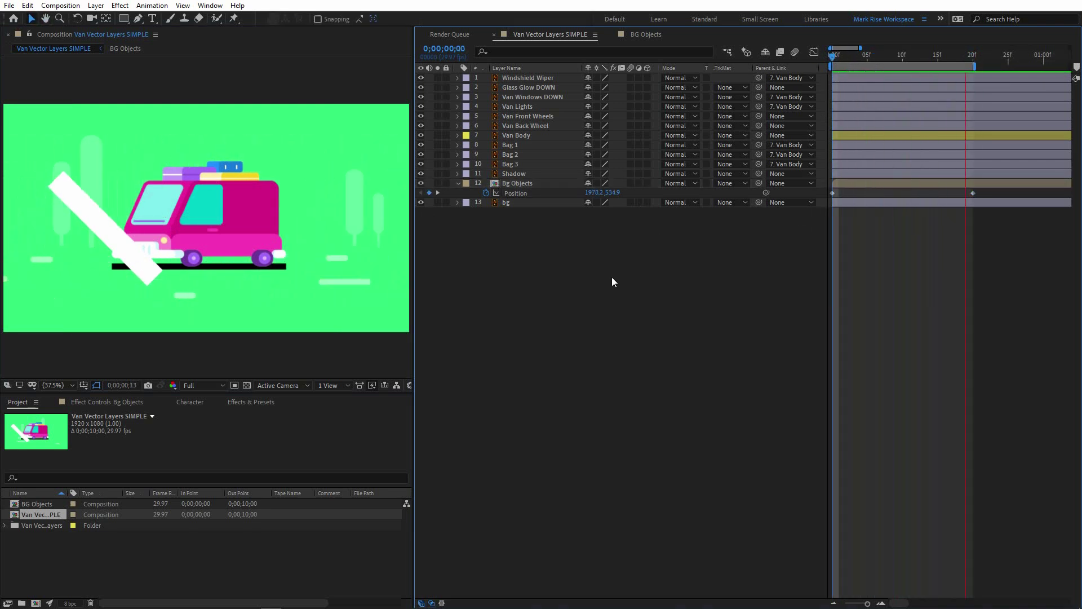
key(space)
- Reverse the background's motion by swapping the Bg Objects Position keyframes at frames 0 and 20, and save the project
drag(974, 193, 888, 194)
drag(888, 194, 831, 197)
click(602, 276)
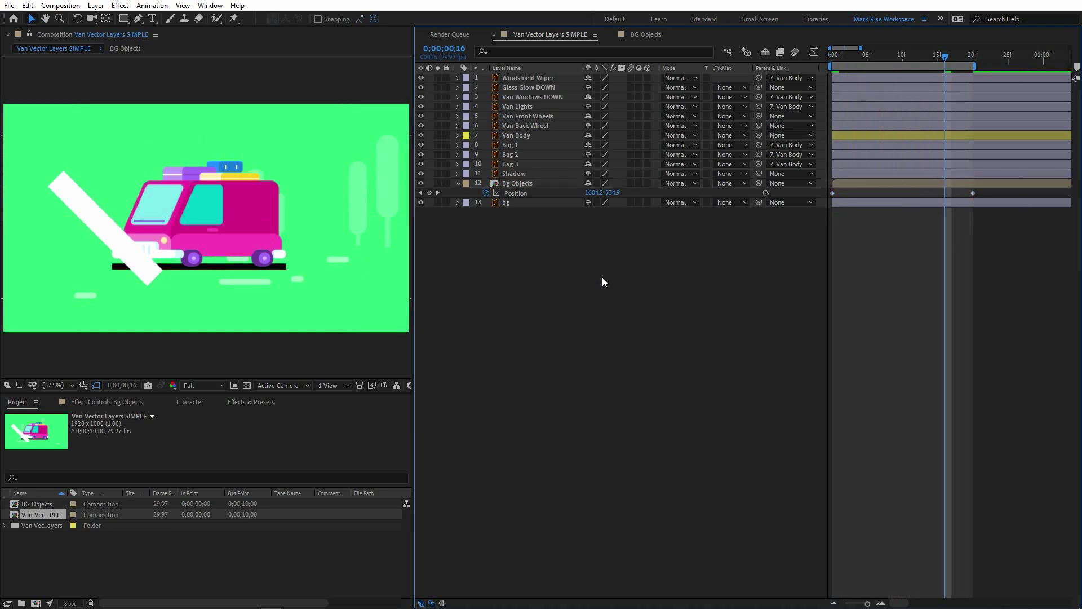
key(space)
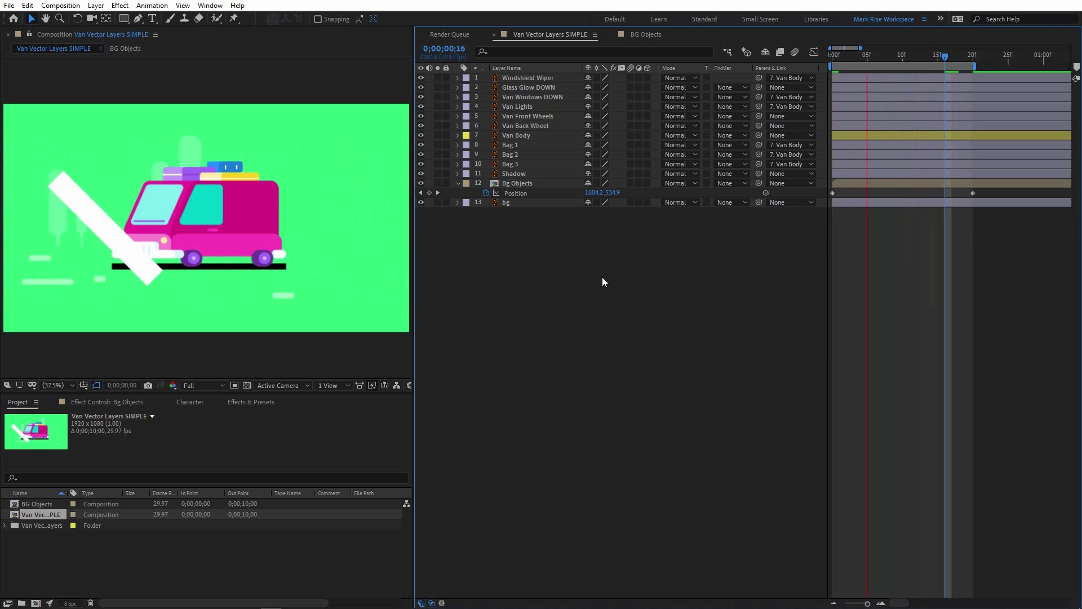
key(ctrl+s)
click(446, 297)
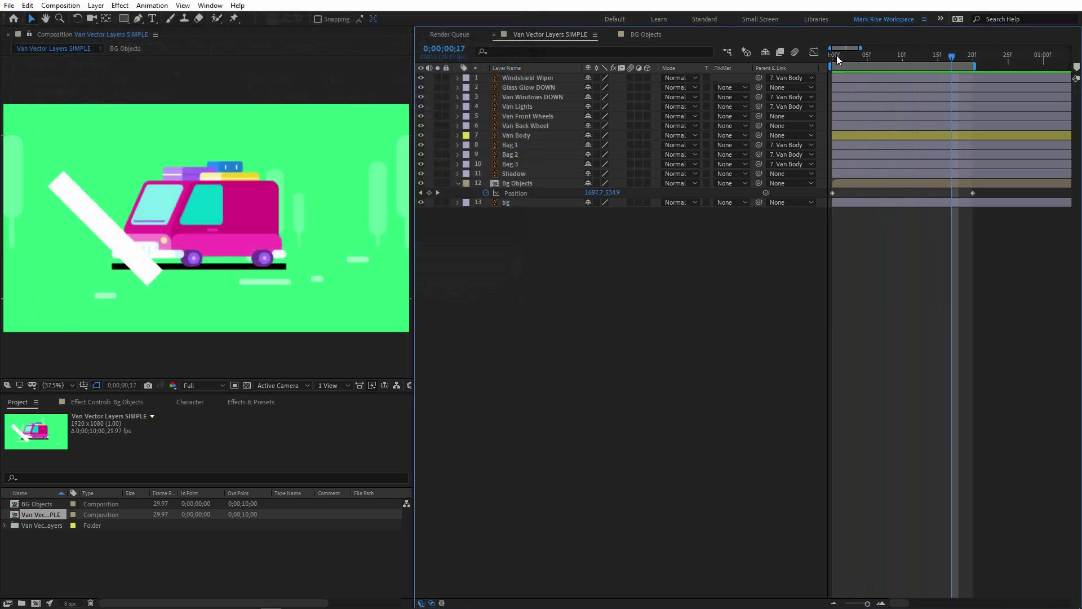
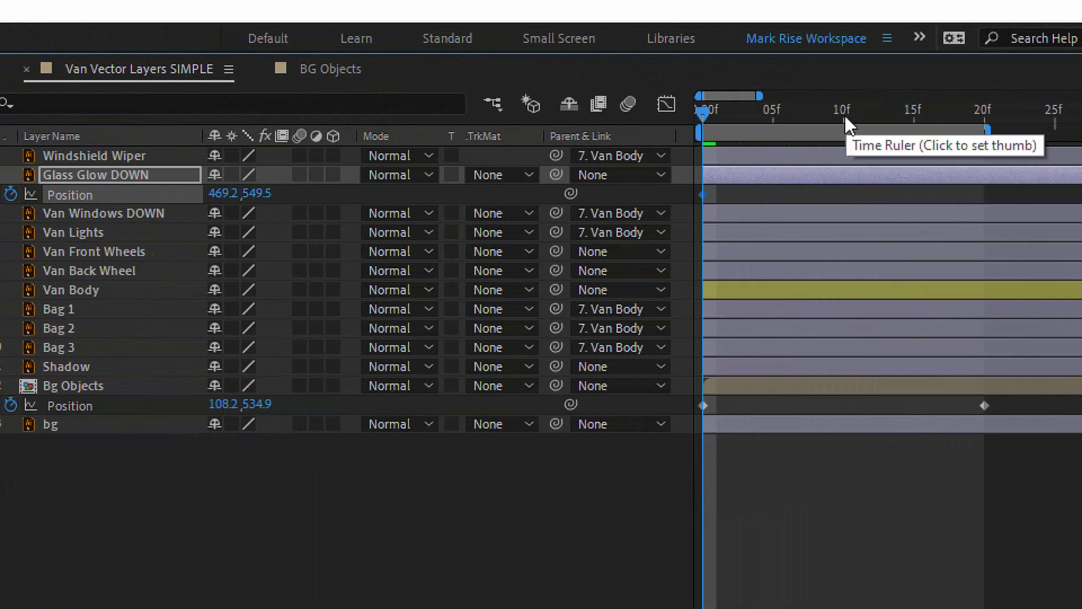
- At frame 20, move Glass Glow DOWN diagonally up across the van's windows to about 1099, 347 and preview the motion
click(982, 118)
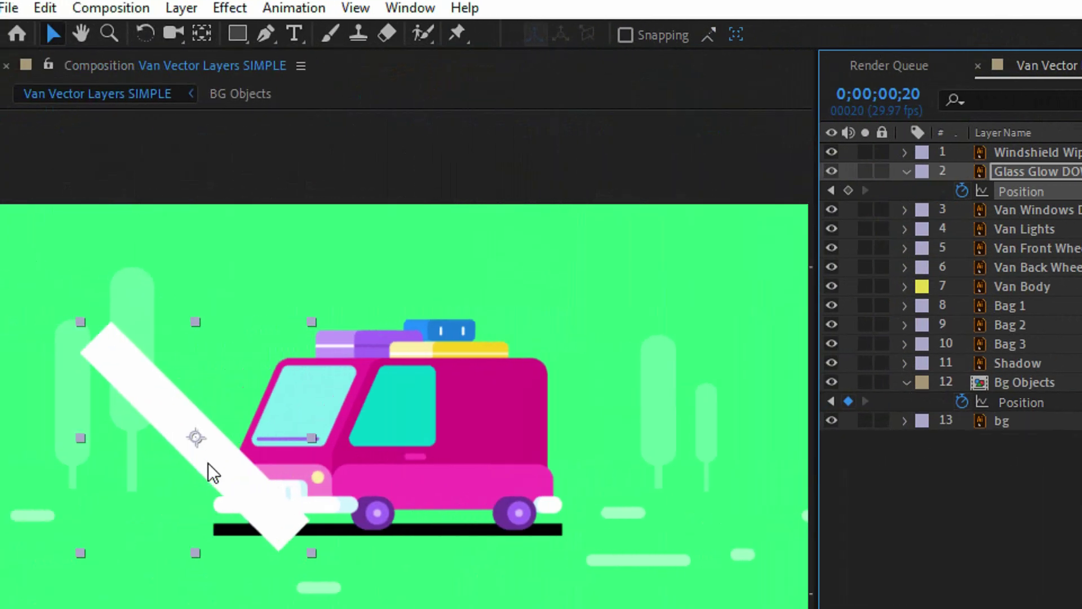
drag(34, 467, 240, 403)
drag(442, 396, 491, 372)
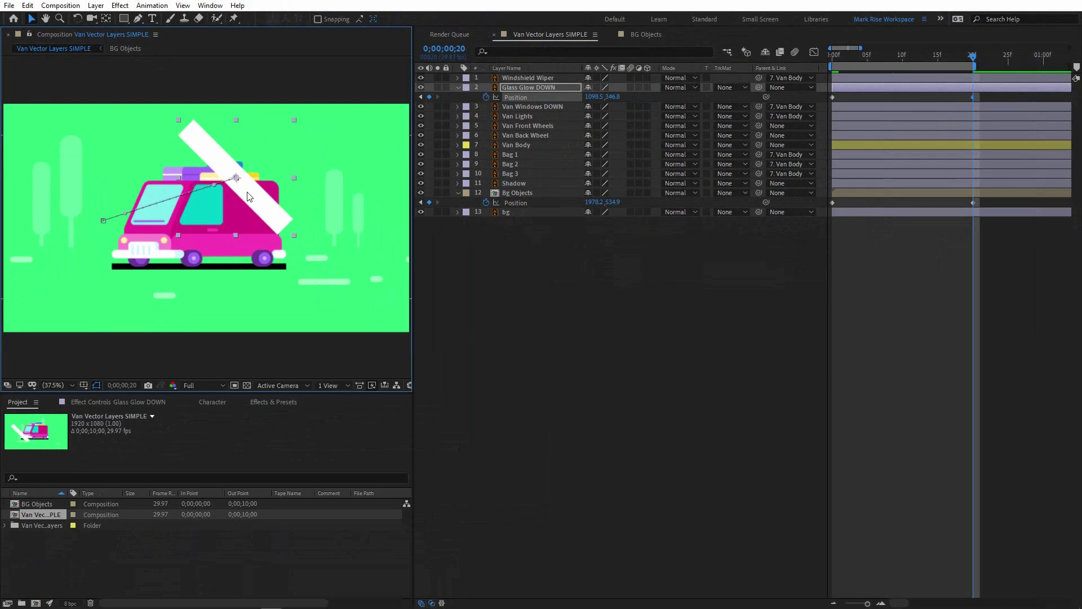
click(827, 59)
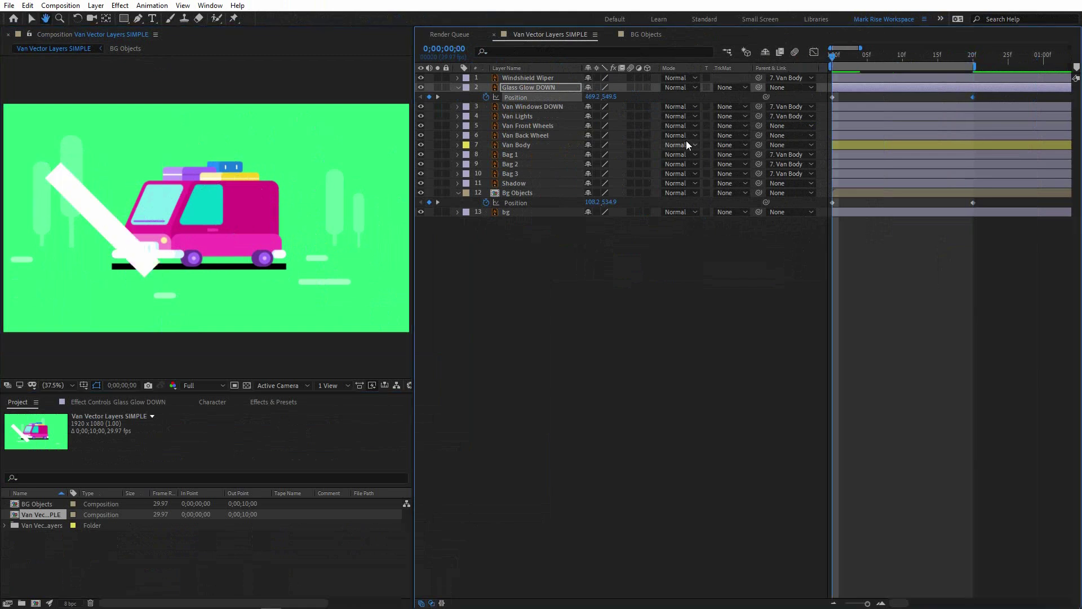
key(space)
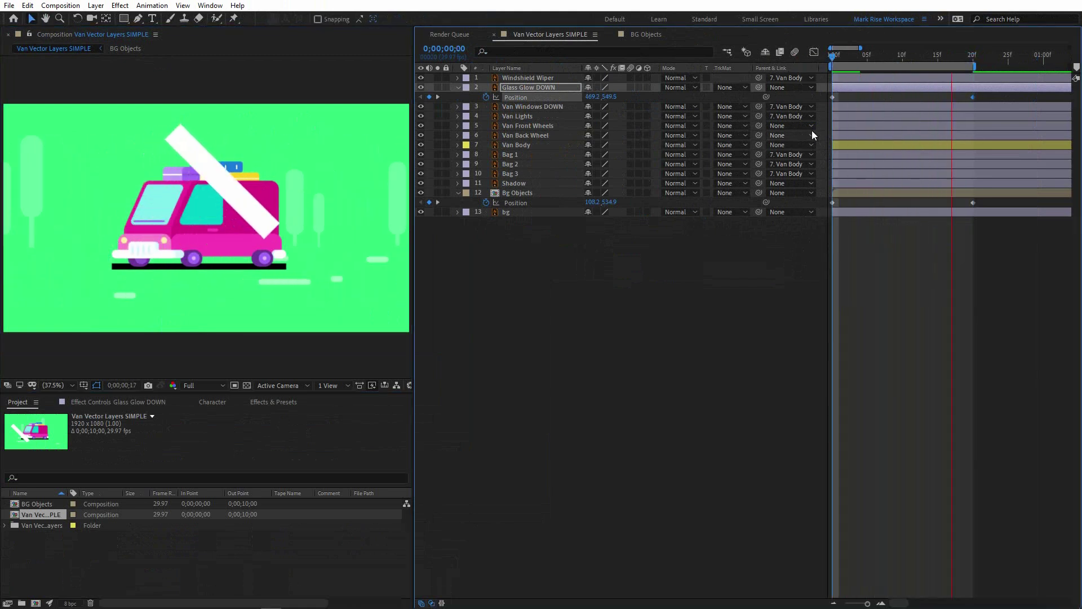
key(space)
- Apply Easy Ease to both Position keyframes of the Glass Glow DOWN layer
drag(995, 99, 812, 113)
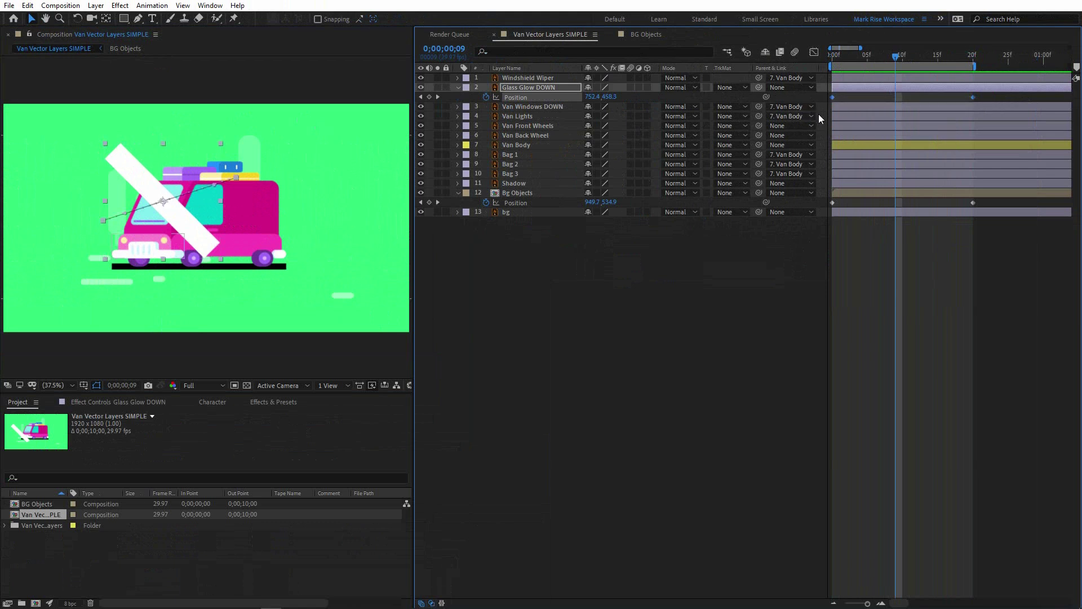
key(F9)
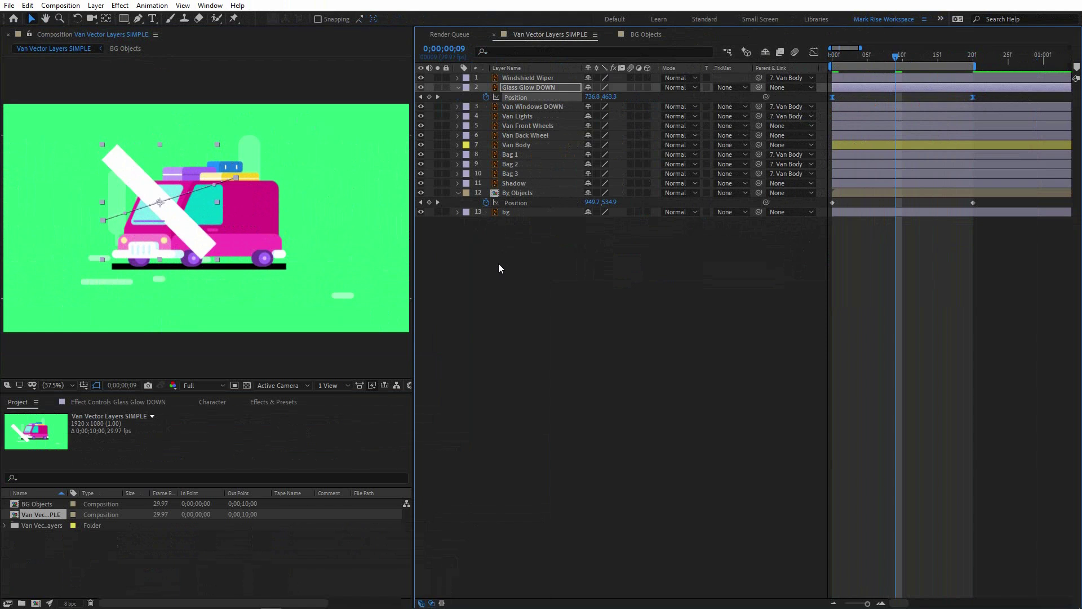
click(446, 263)
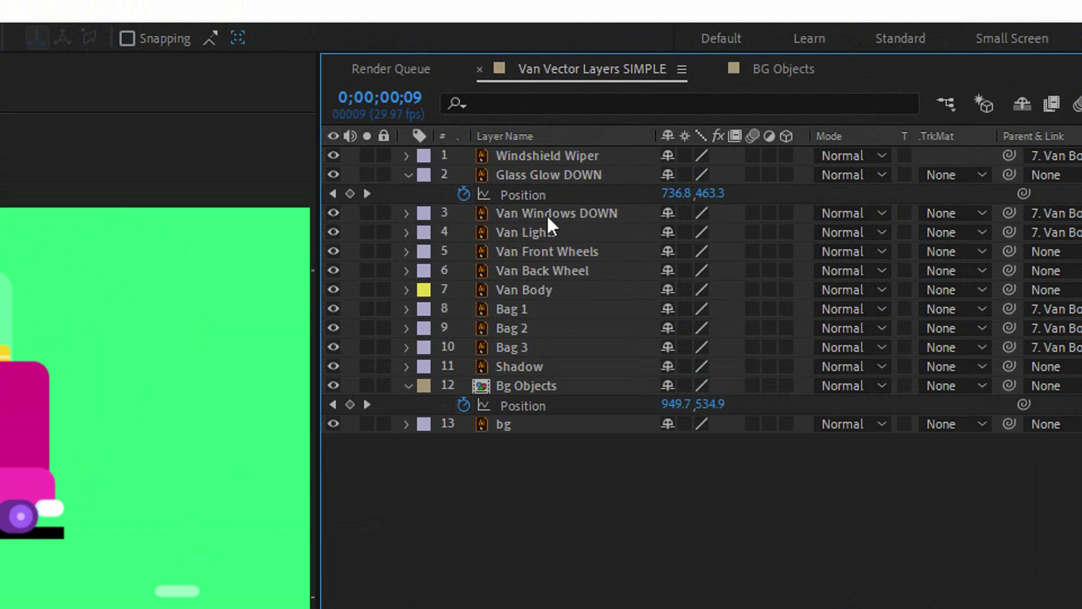
- Duplicate the Van Windows DOWN layer and rename the copy Van Windows MASK
click(518, 215)
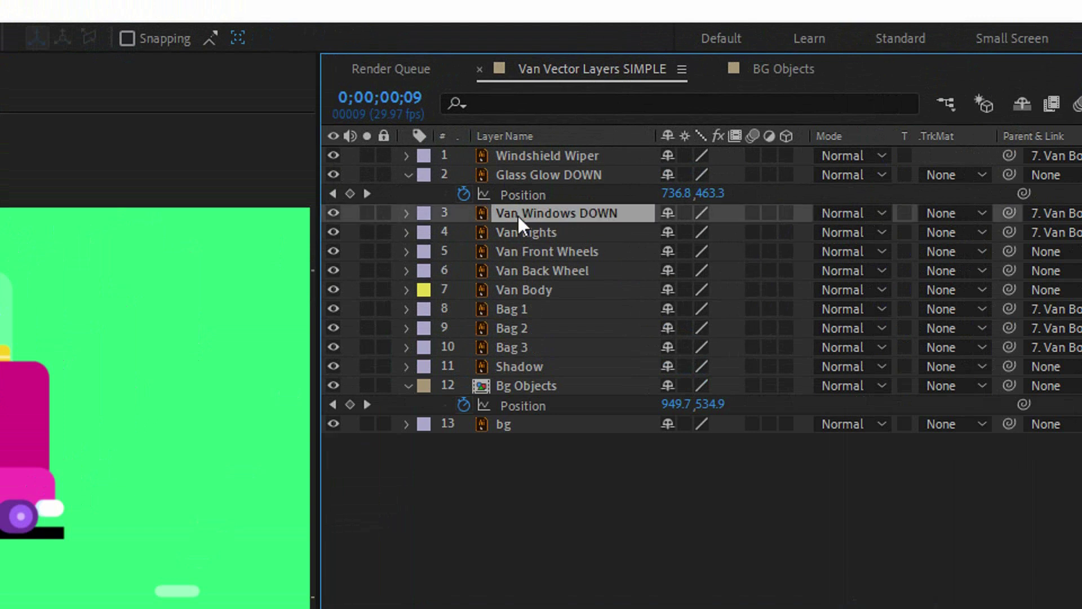
key(ctrl+d)
right_click(589, 221)
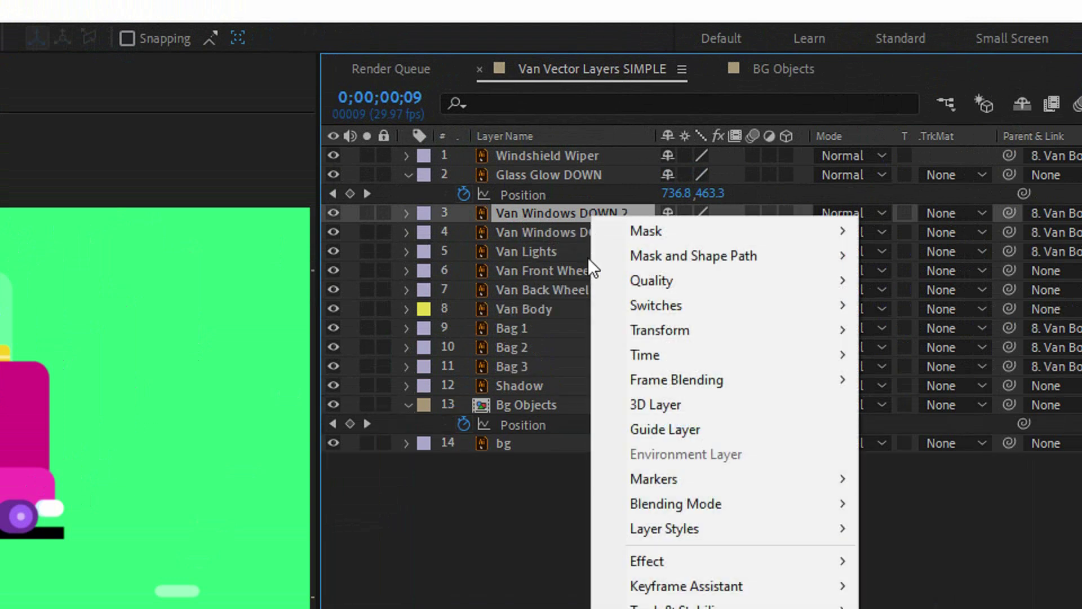
click(643, 495)
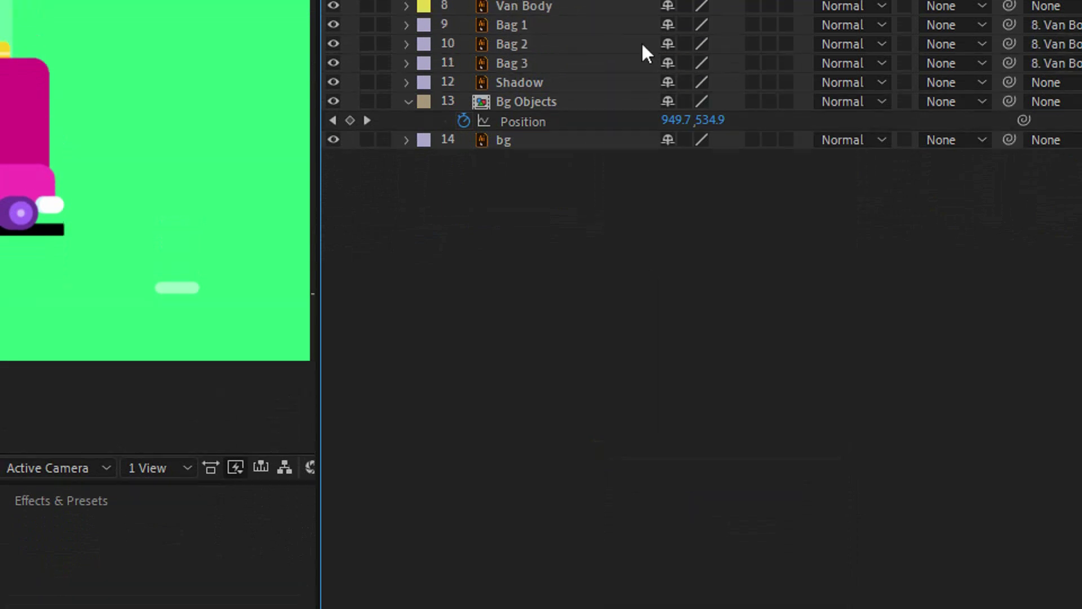
drag(582, 150, 645, 149)
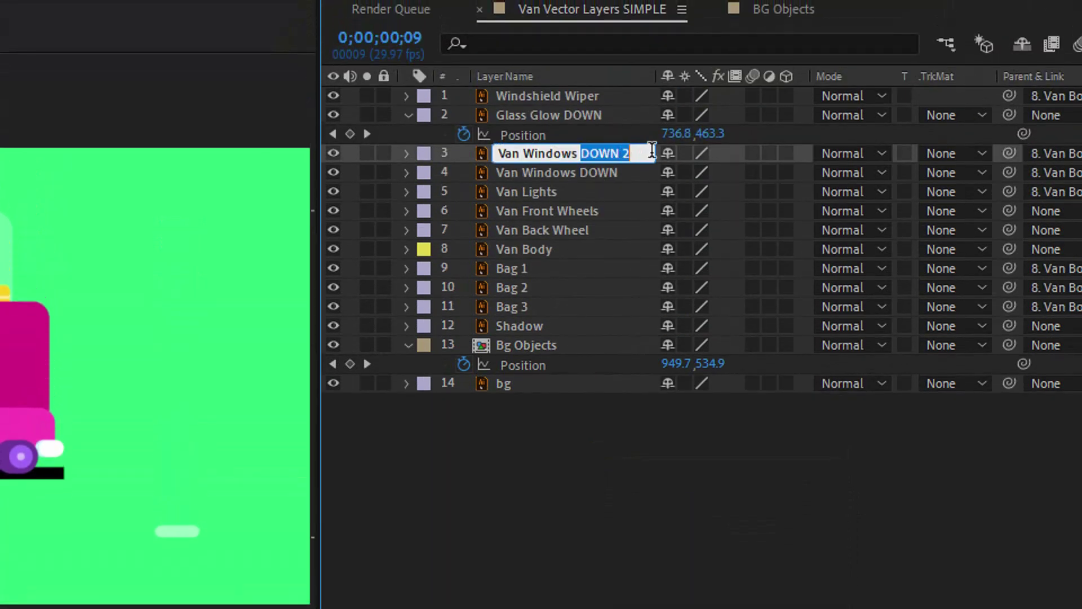
text(MASK)
key(Return)
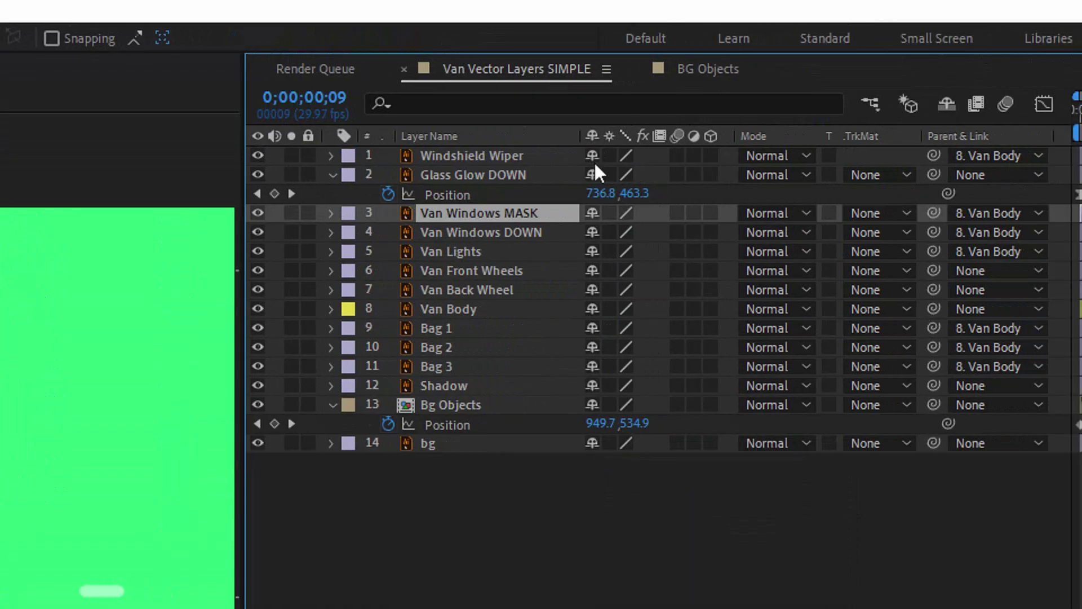
- Place Van Windows MASK directly above Glass Glow DOWN and use it as the glow's alpha matte, previewing the result
drag(404, 214, 414, 161)
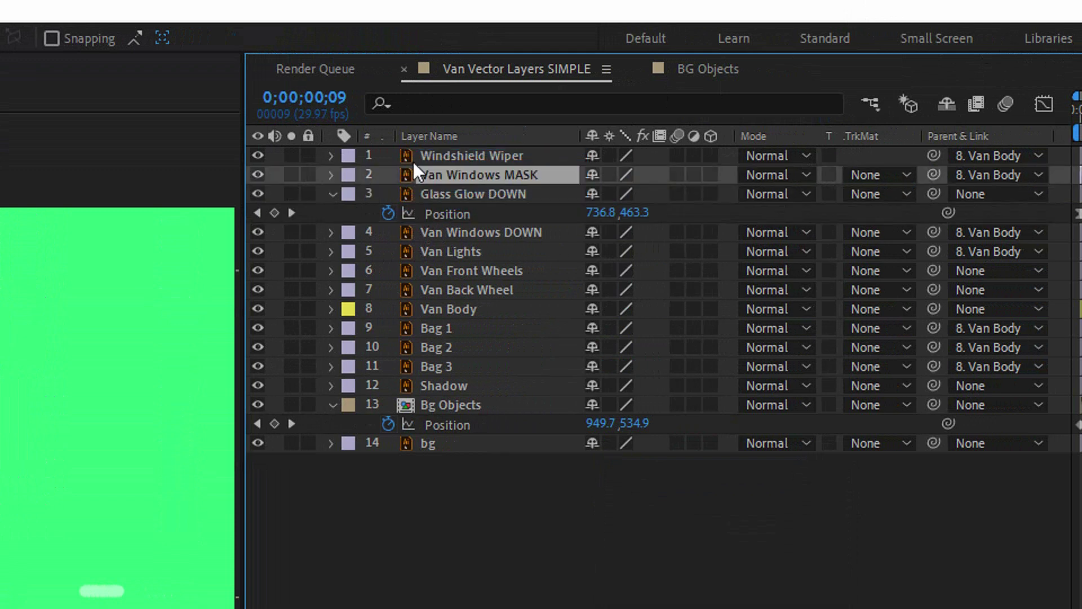
click(428, 193)
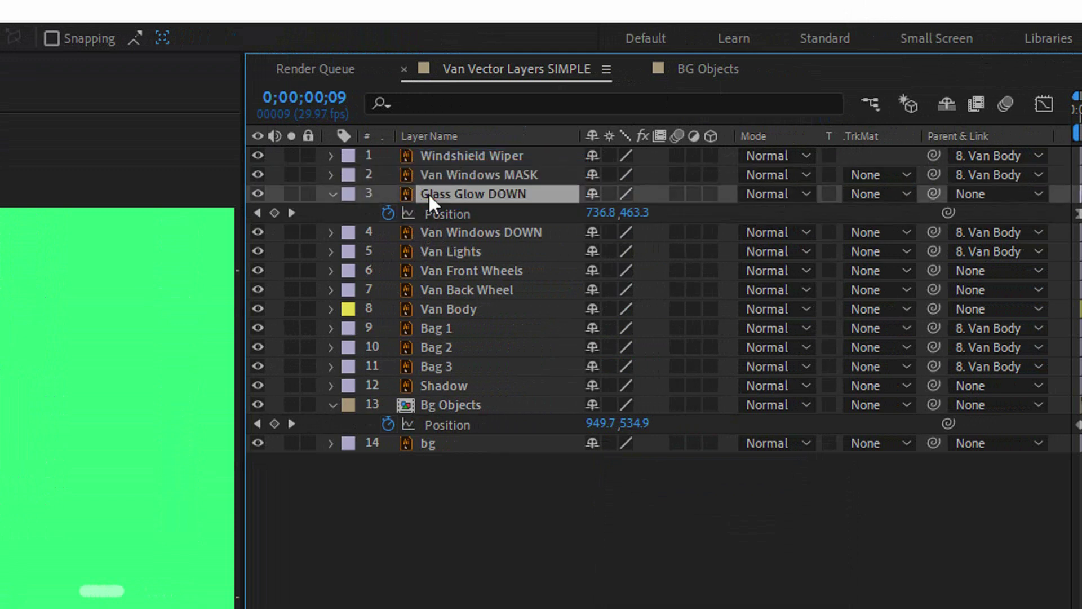
click(857, 191)
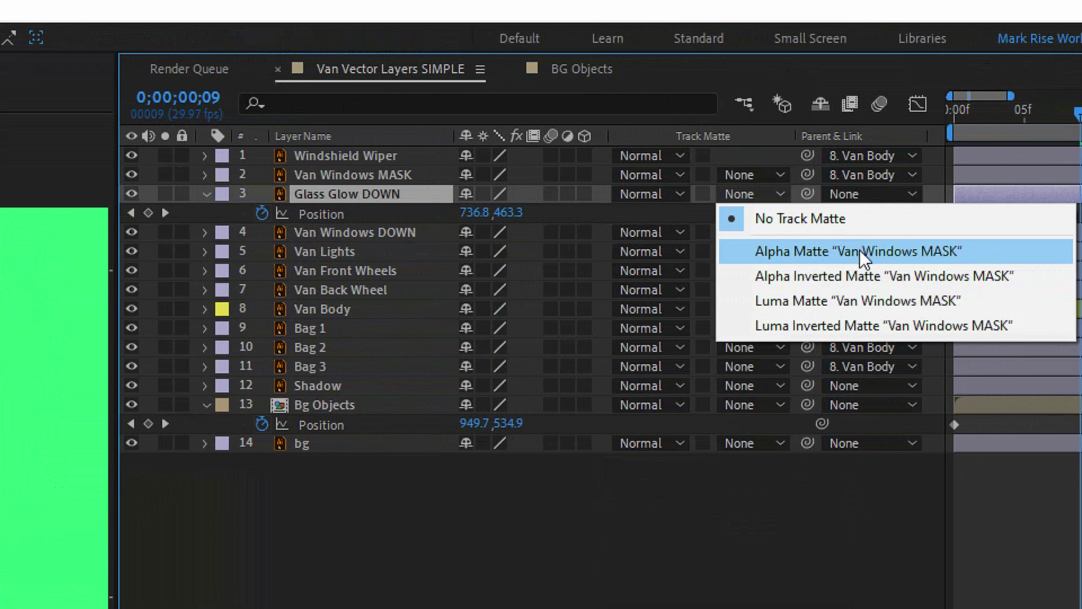
click(857, 248)
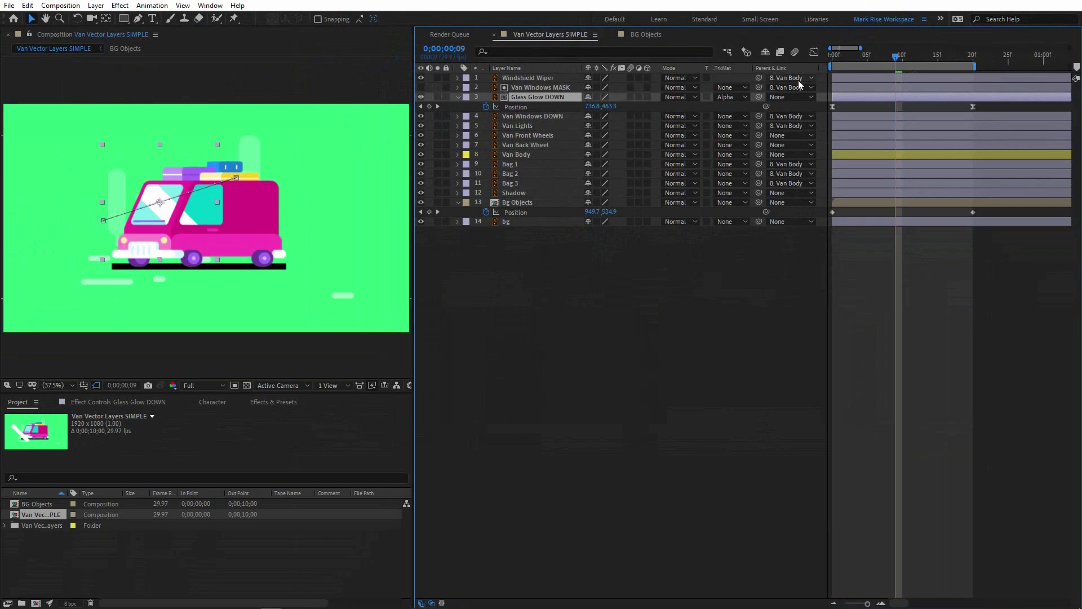
key(space)
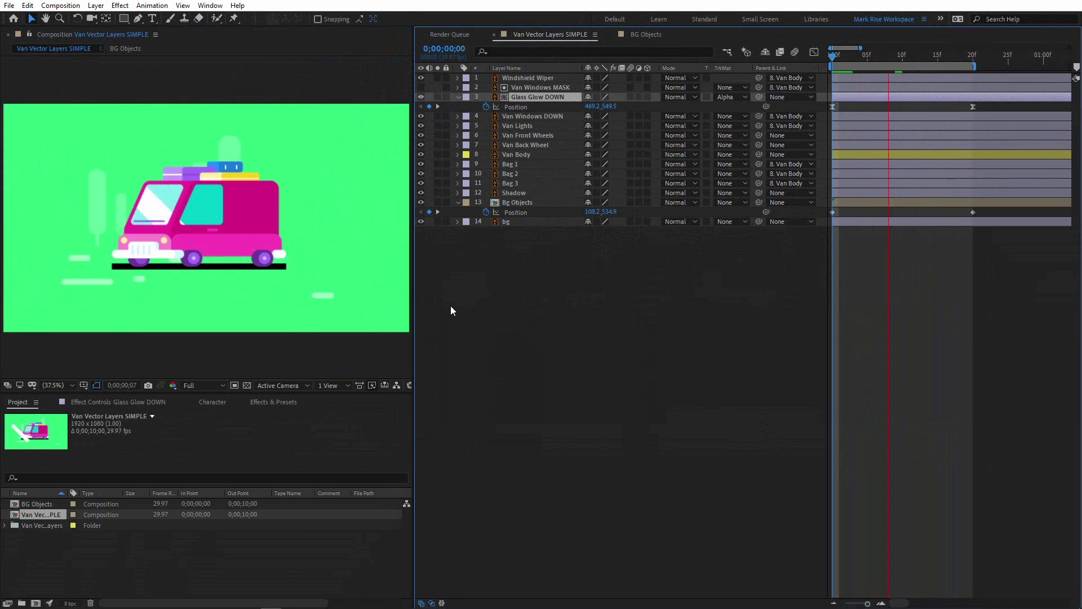
key(space)
key(Home)
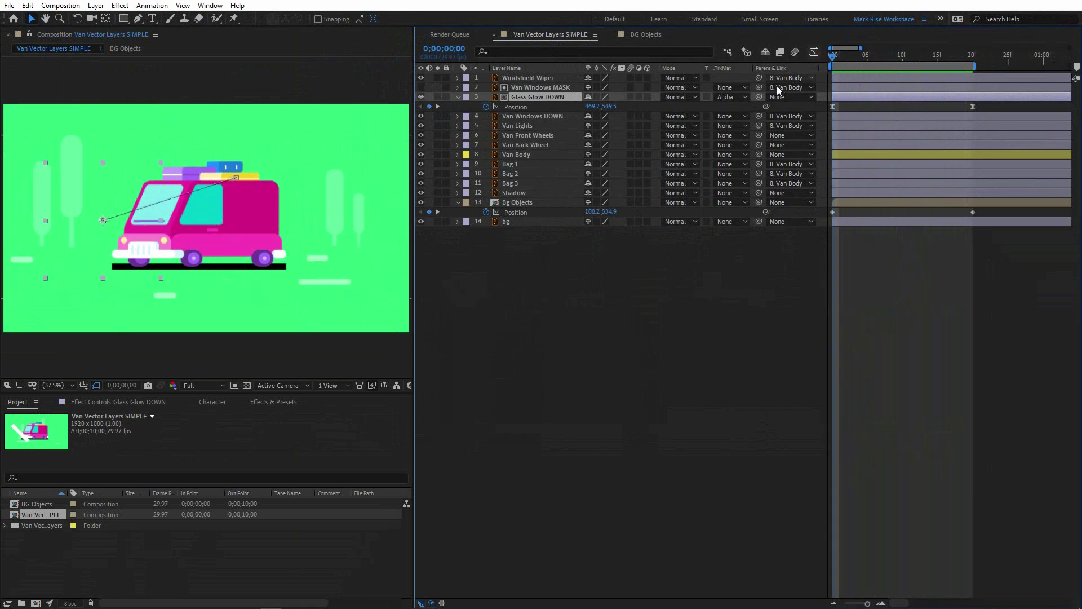
- Set the Shadow layer's opacity to 35%
click(513, 193)
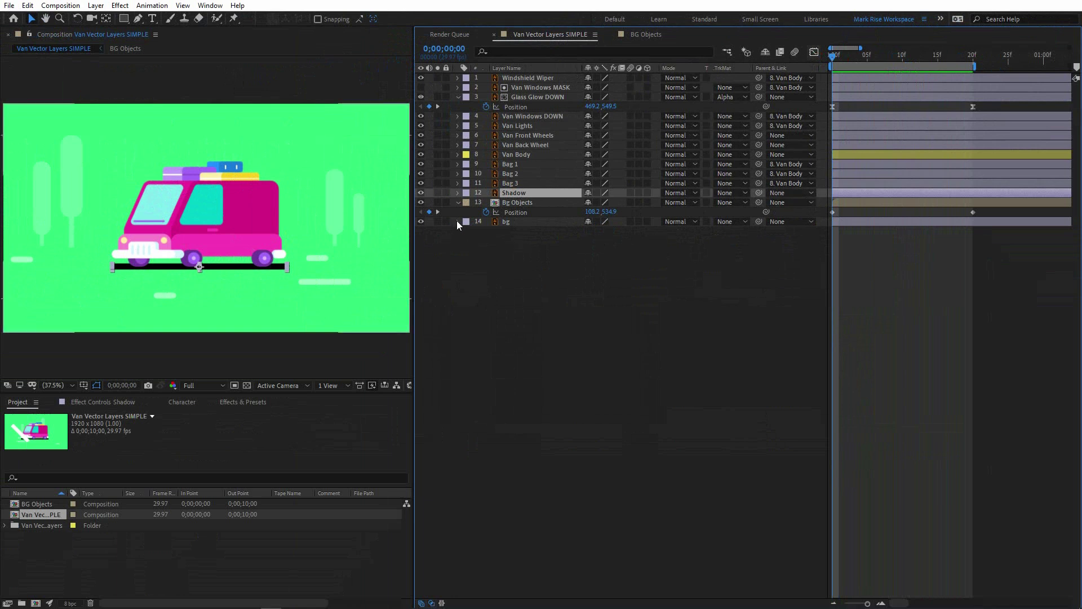
key(t)
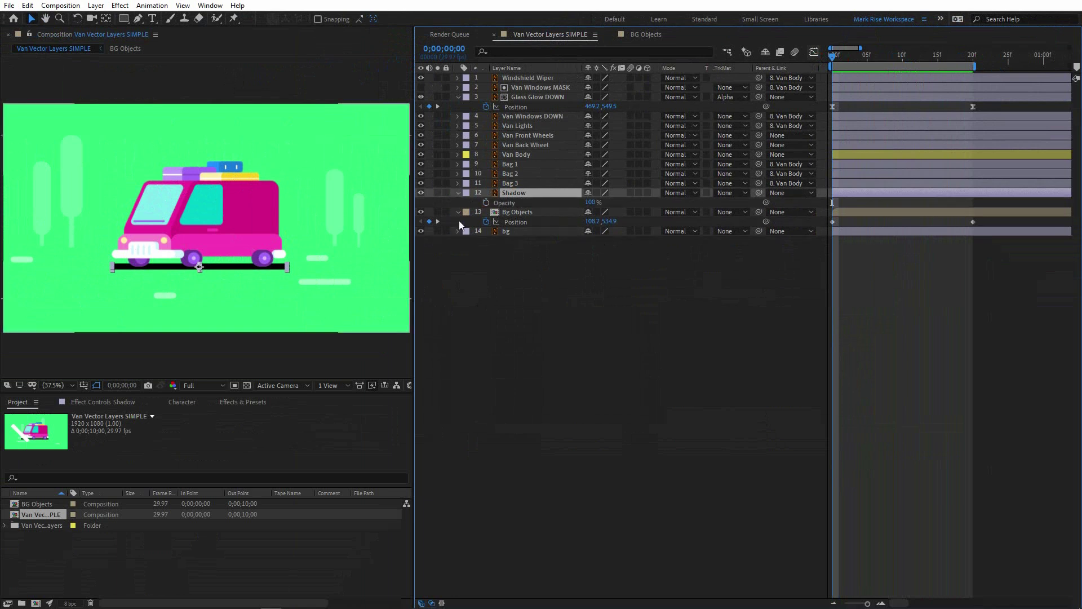
click(592, 203)
text(25)
key(Return)
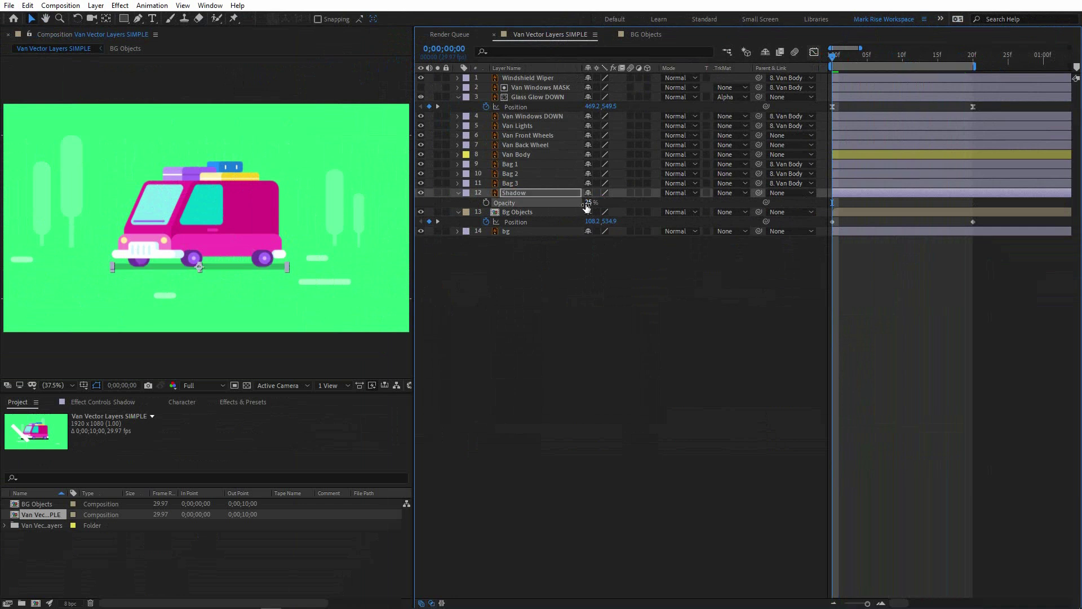
click(588, 203)
text(30)
key(Return)
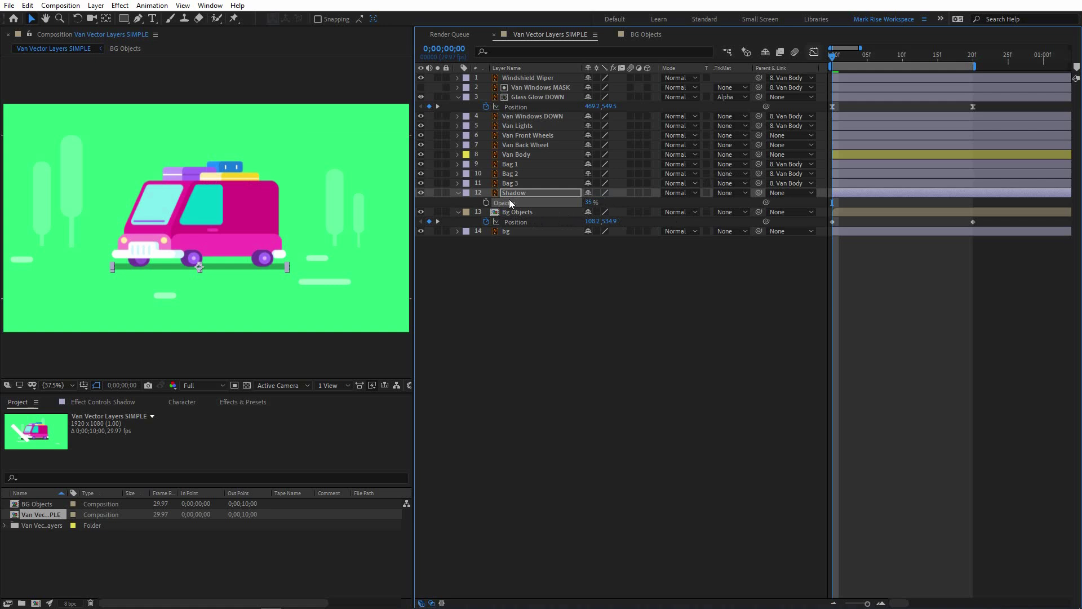
- Keyframe the Shadow layer's Scale at frame 0, then unlink its proportions and set the horizontal scale to 95% at frame 10
key(s)
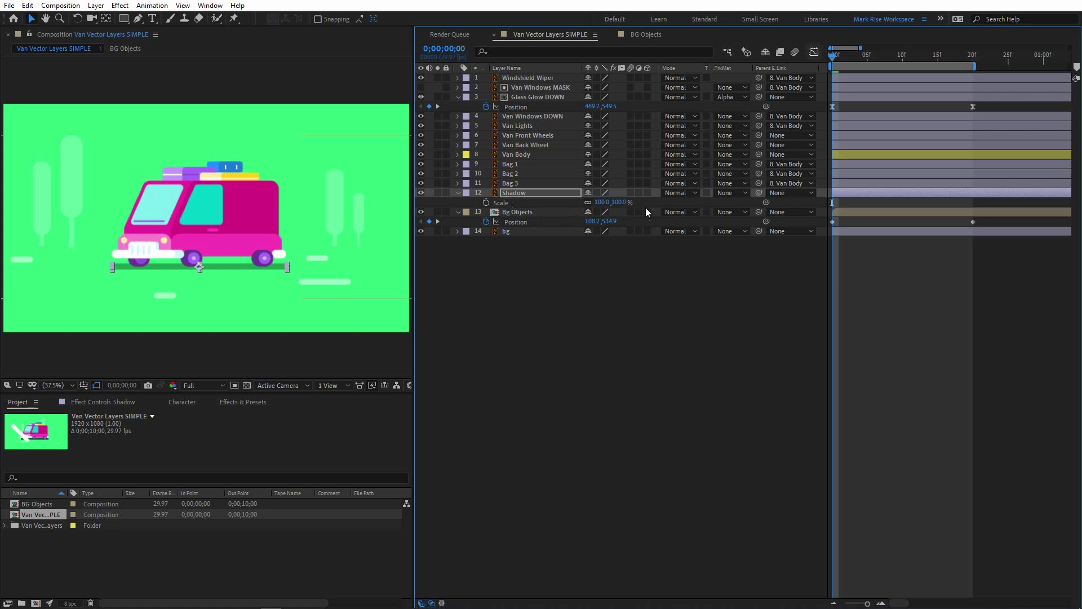
click(485, 203)
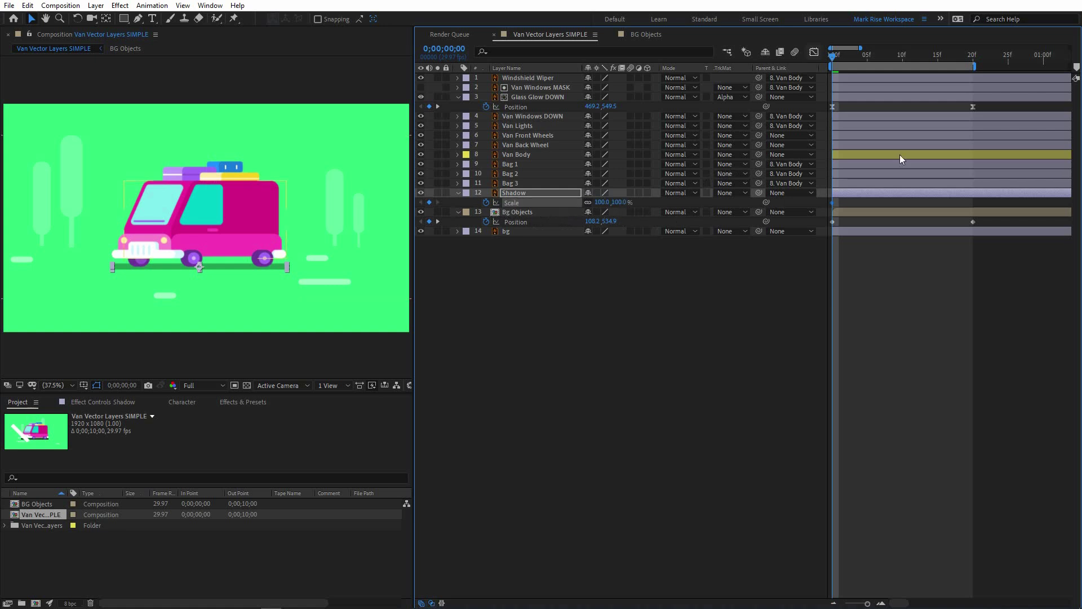
click(904, 59)
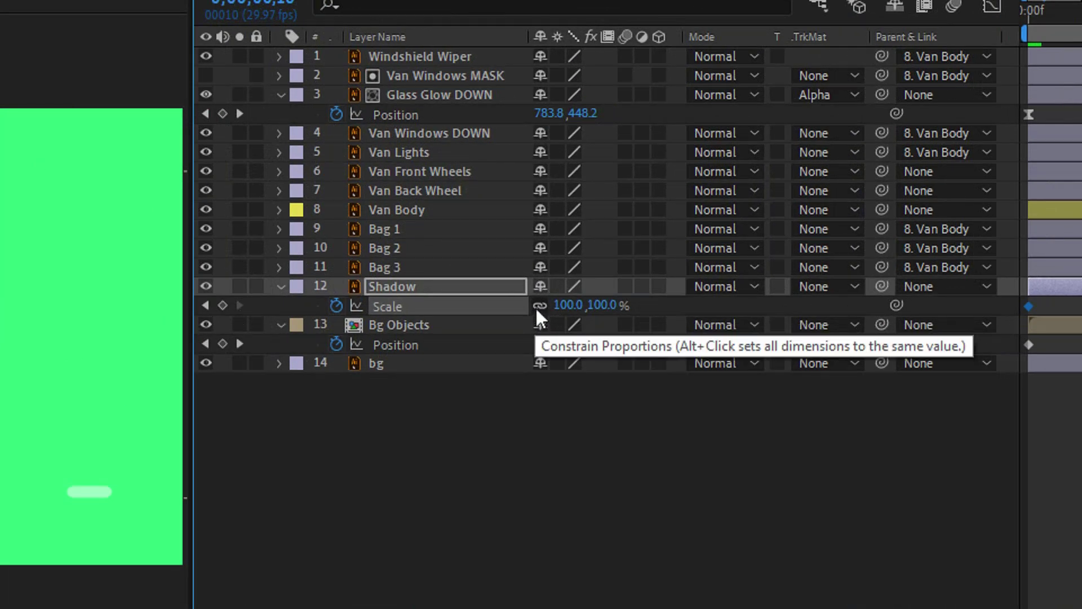
click(586, 202)
drag(594, 203, 599, 205)
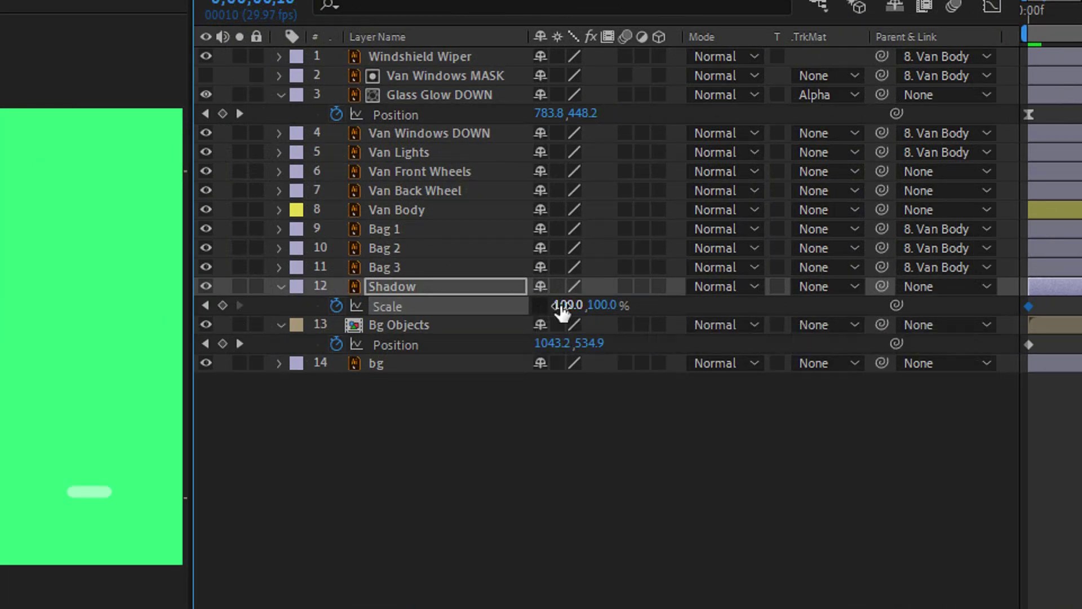
click(572, 307)
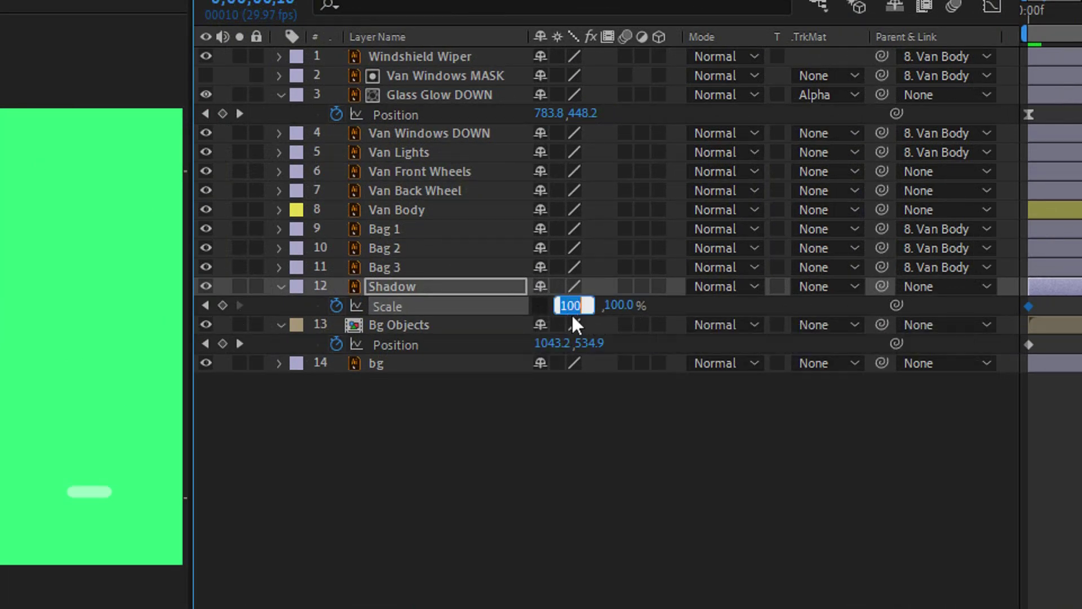
text(9)
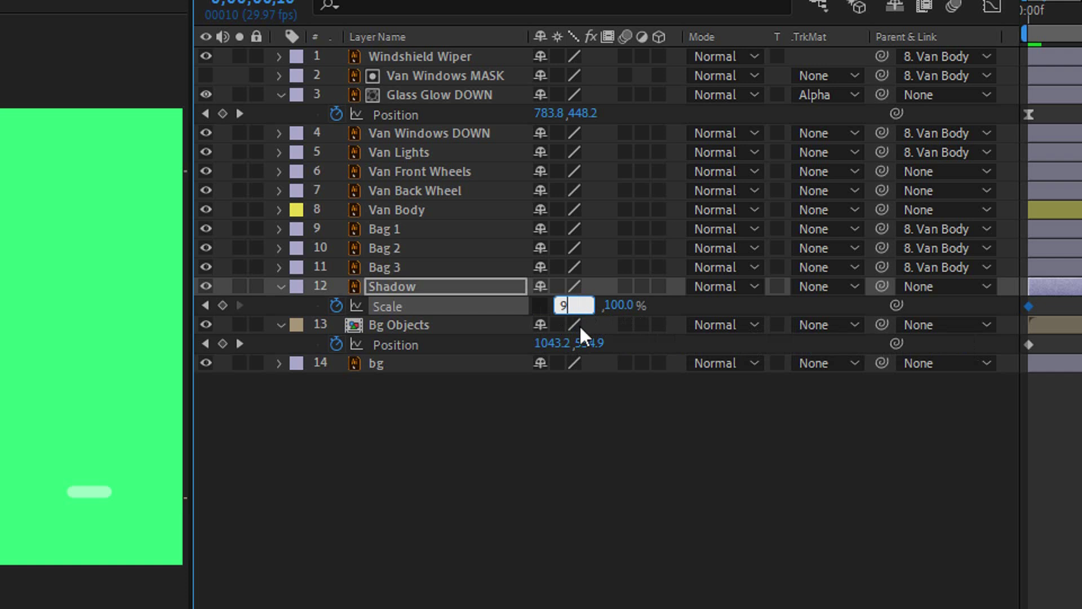
text(5)
key(Return)
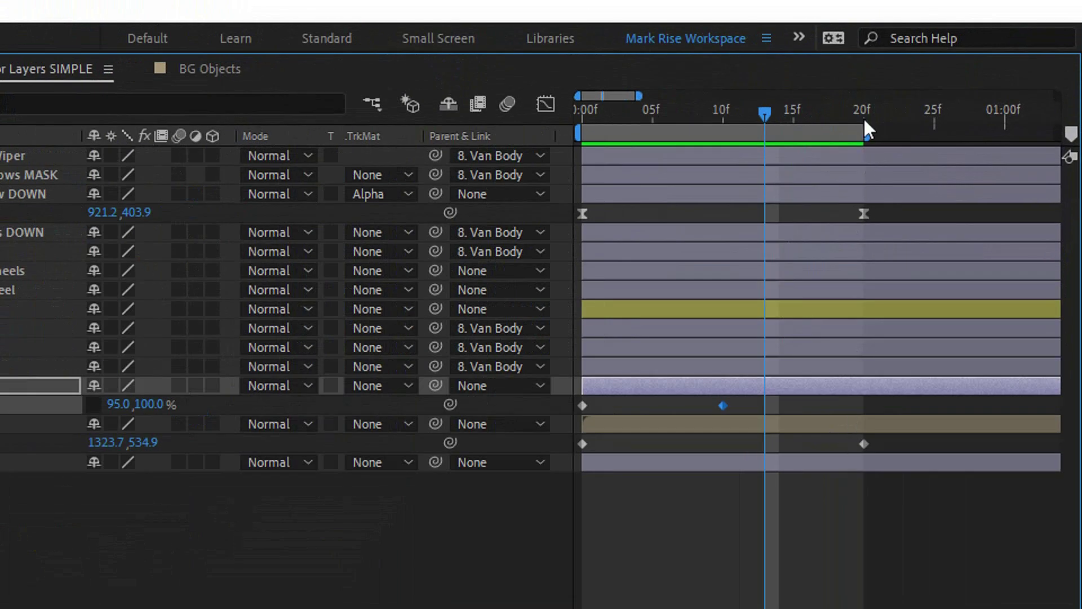
- Copy the Shadow layer's first Scale keyframe to frame 20
click(972, 58)
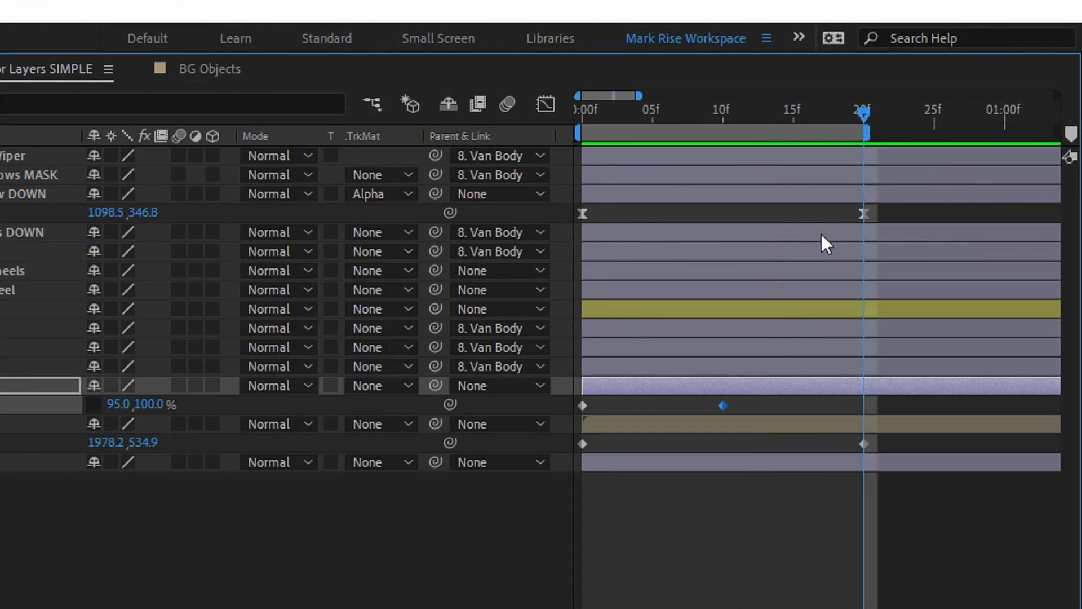
click(586, 405)
key(ctrl+c)
key(ctrl+v)
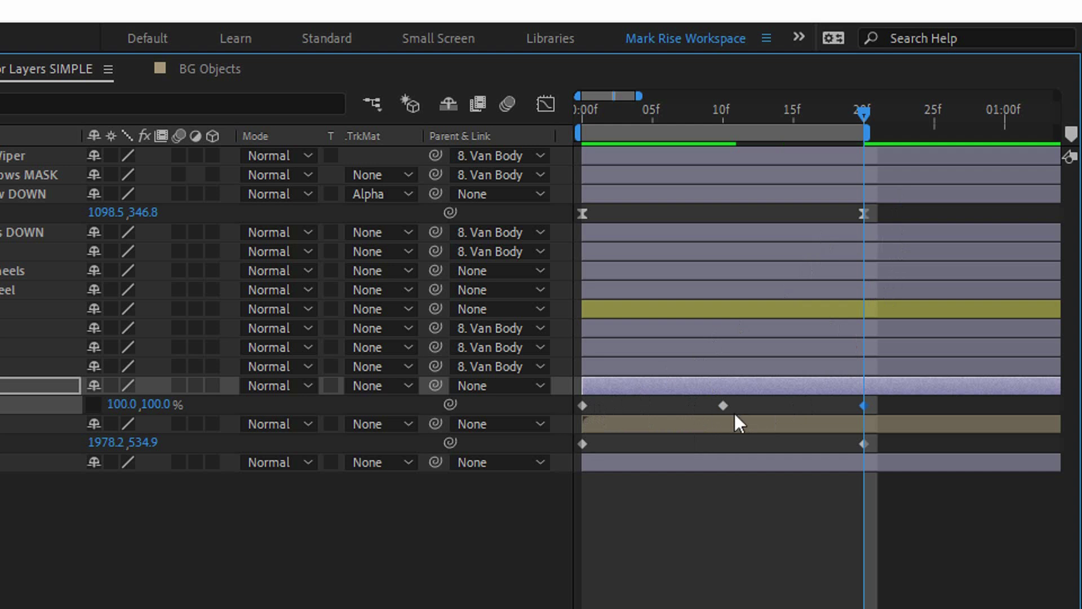
- Apply Easy Ease to all three Scale keyframes of the Shadow layer and preview the animation from the start
drag(883, 407, 586, 437)
key(F9)
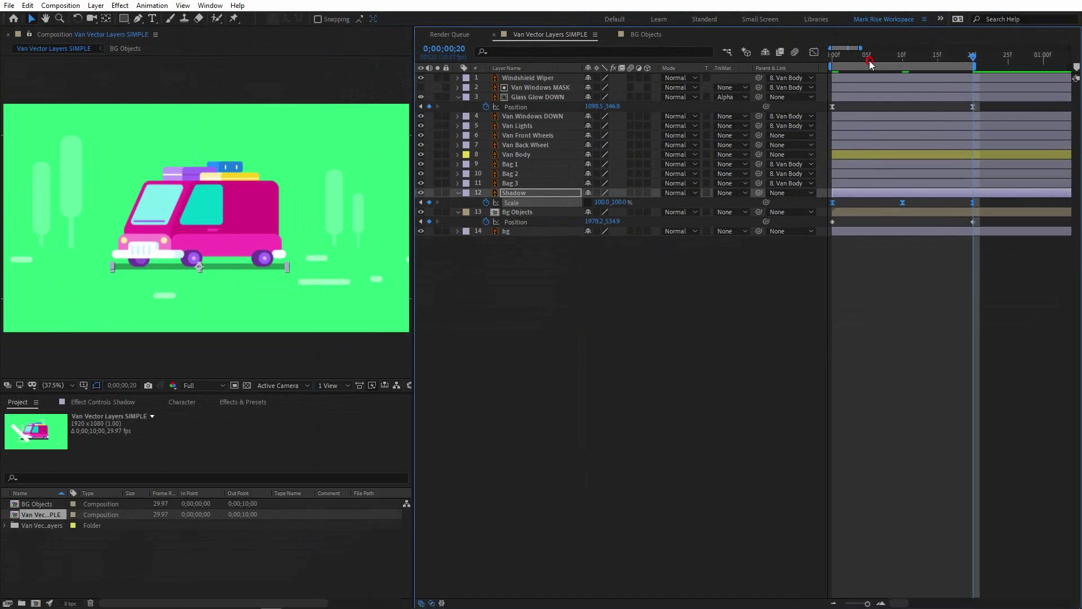
key(Home)
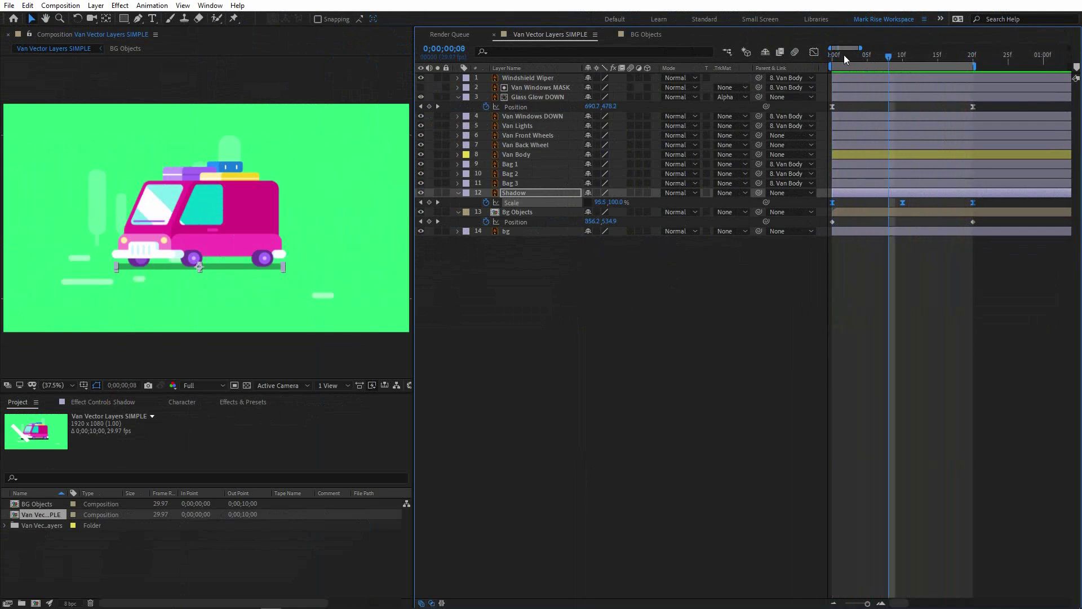
key(space)
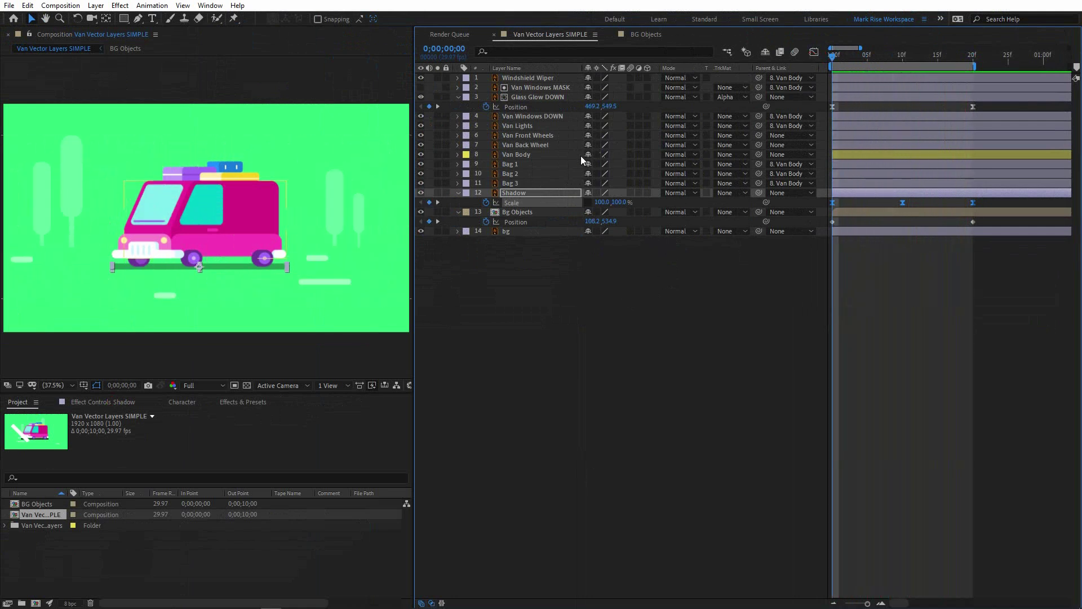
- Keyframe Scale on Van Front Wheels and Van Back Wheel at frame 0, and set their vertical scale to 95% at frame 10
click(538, 137)
click(542, 146)
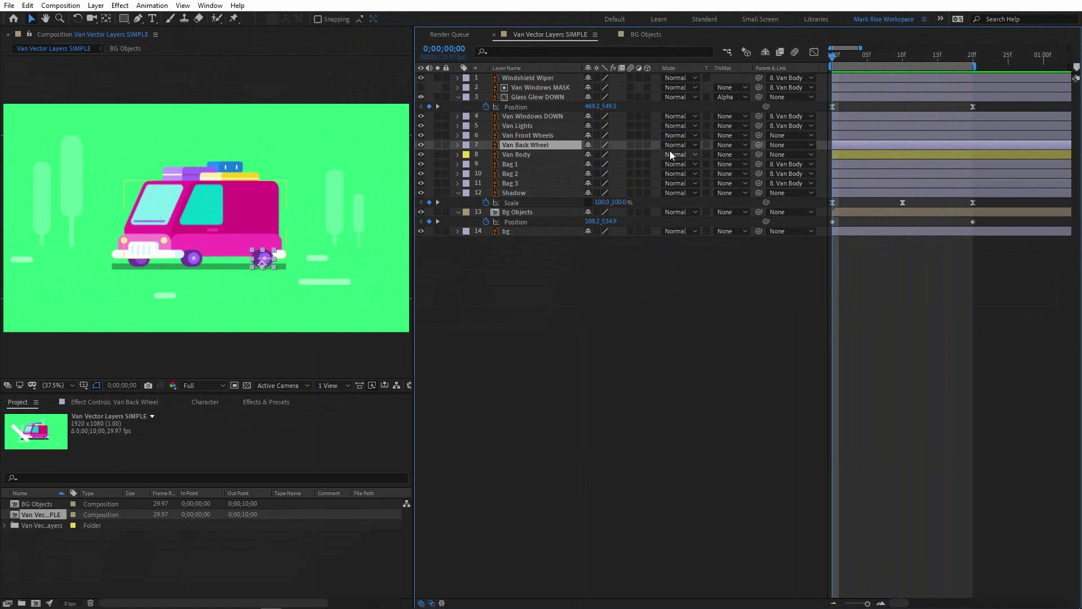
click(514, 136)
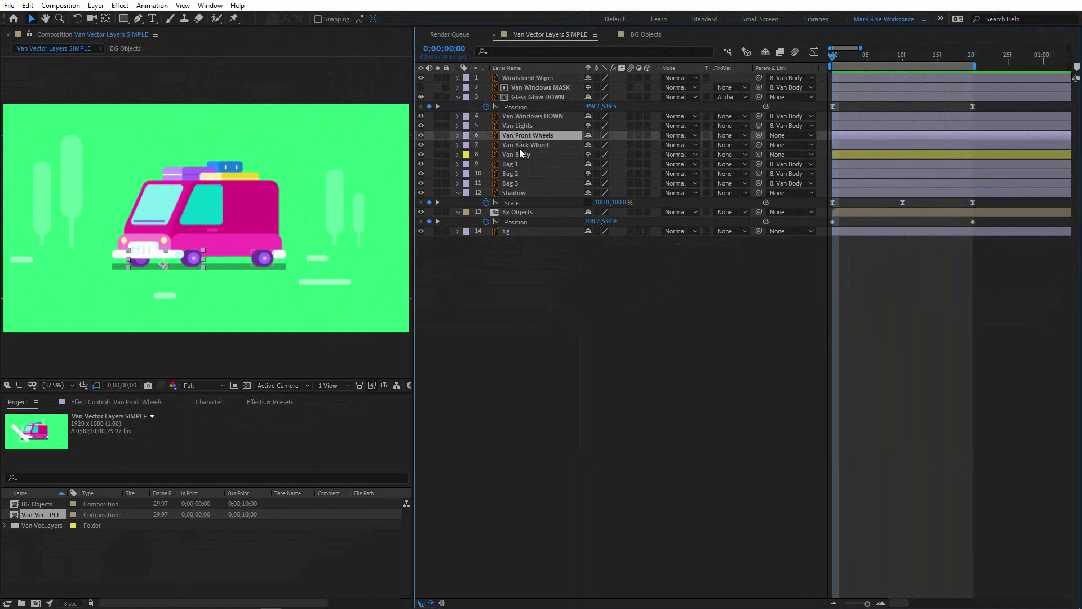
ctrl+click(518, 146)
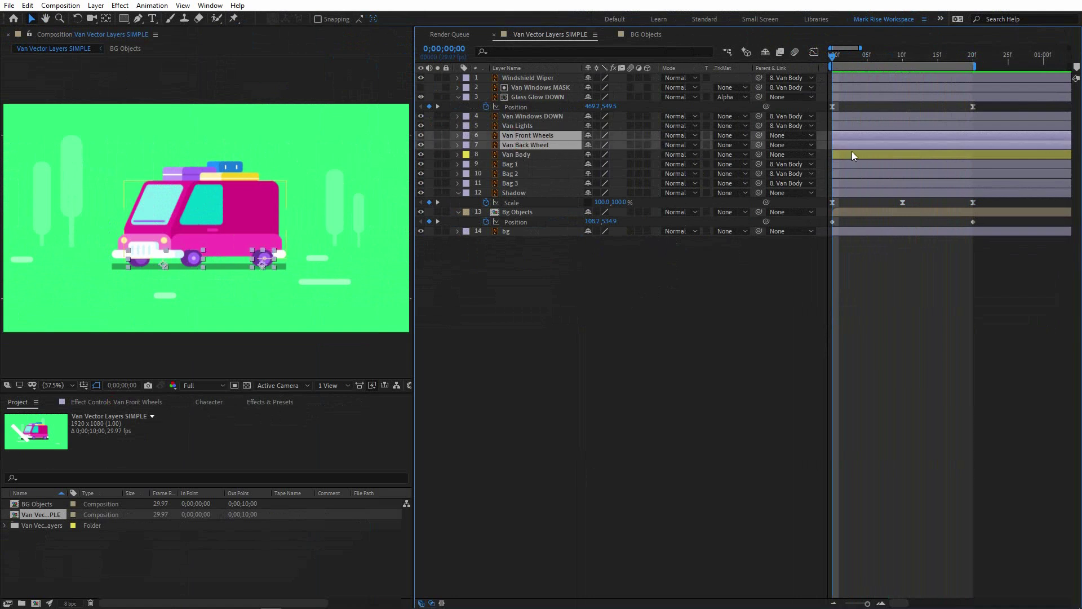
key(s)
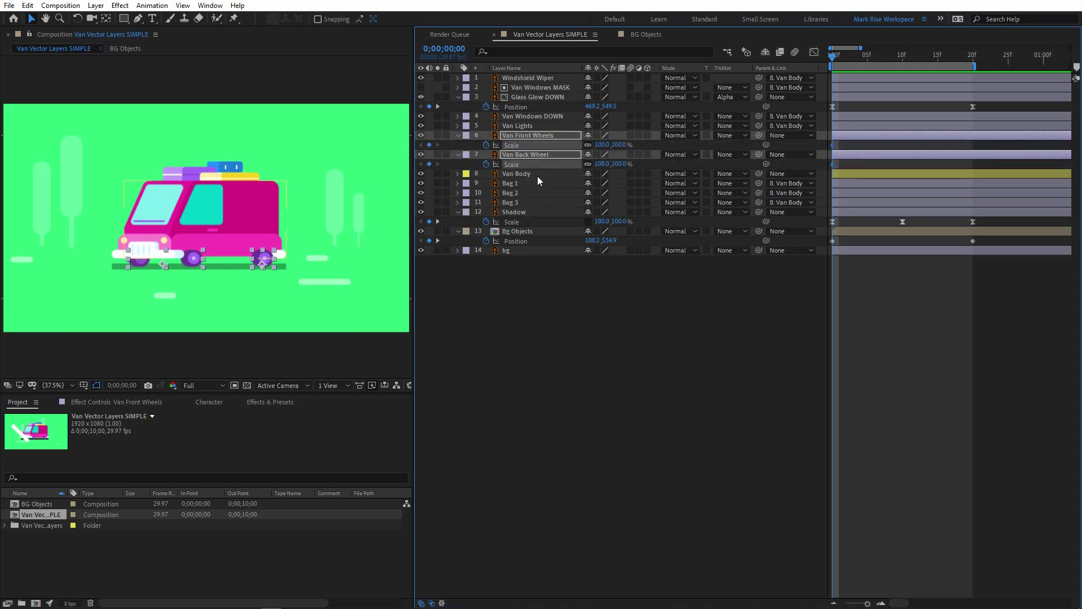
click(902, 57)
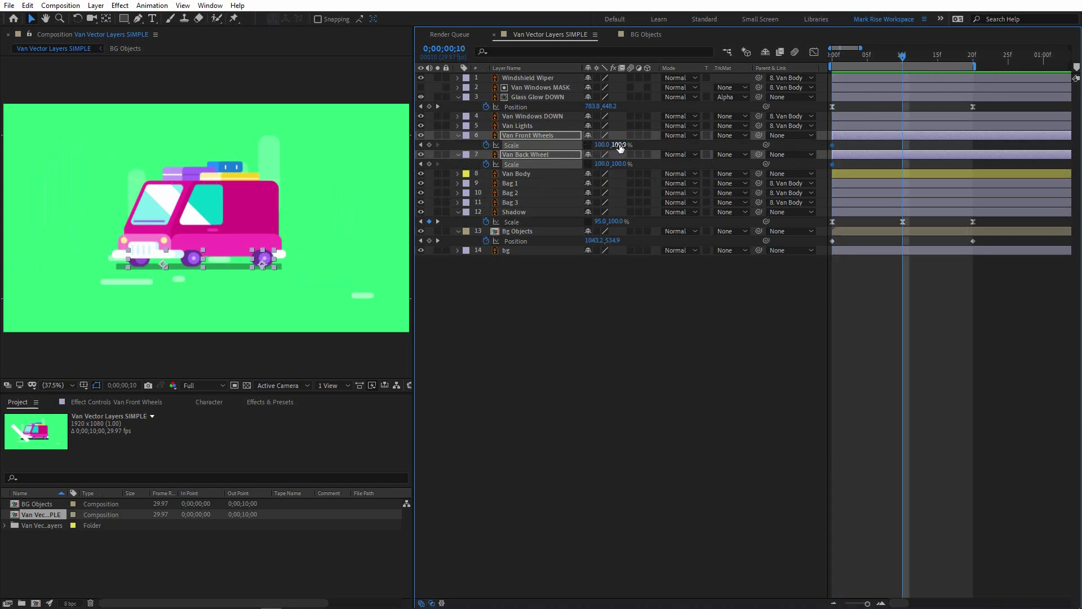
click(619, 145)
text(95)
key(Return)
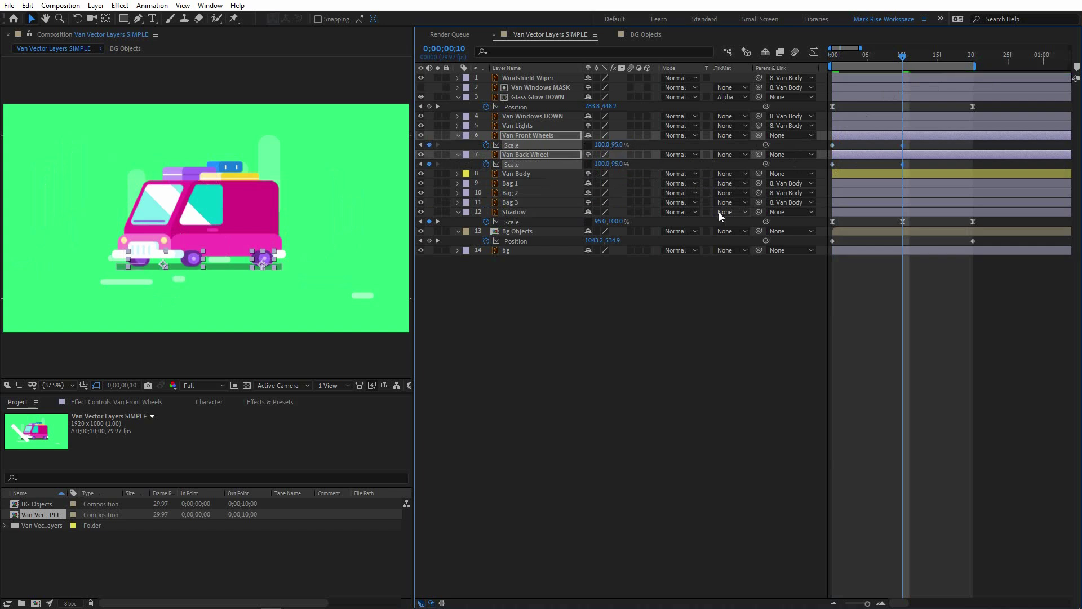
- Review the wheel squash from the start and set both wheel layers' vertical scale to 90% at frame 10
key(Home)
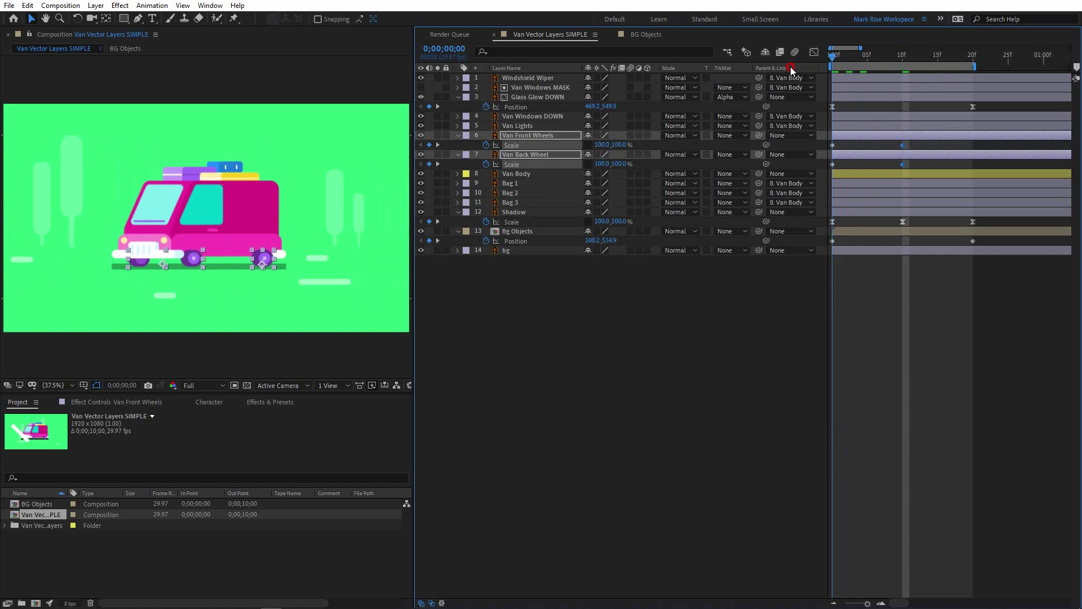
key(Page_Down)
key(Page_Down)
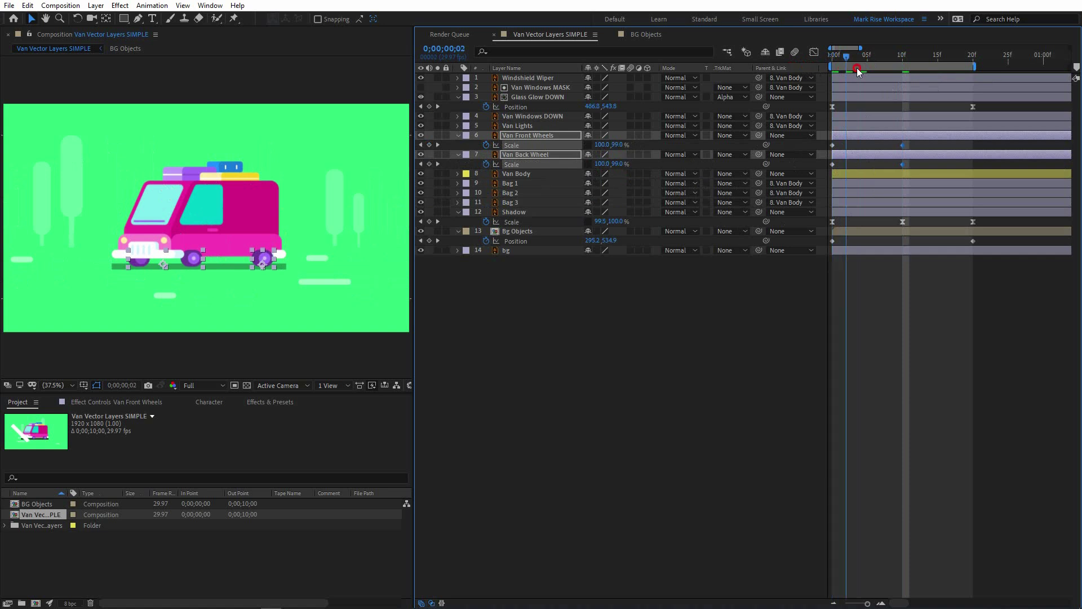
drag(857, 68, 902, 67)
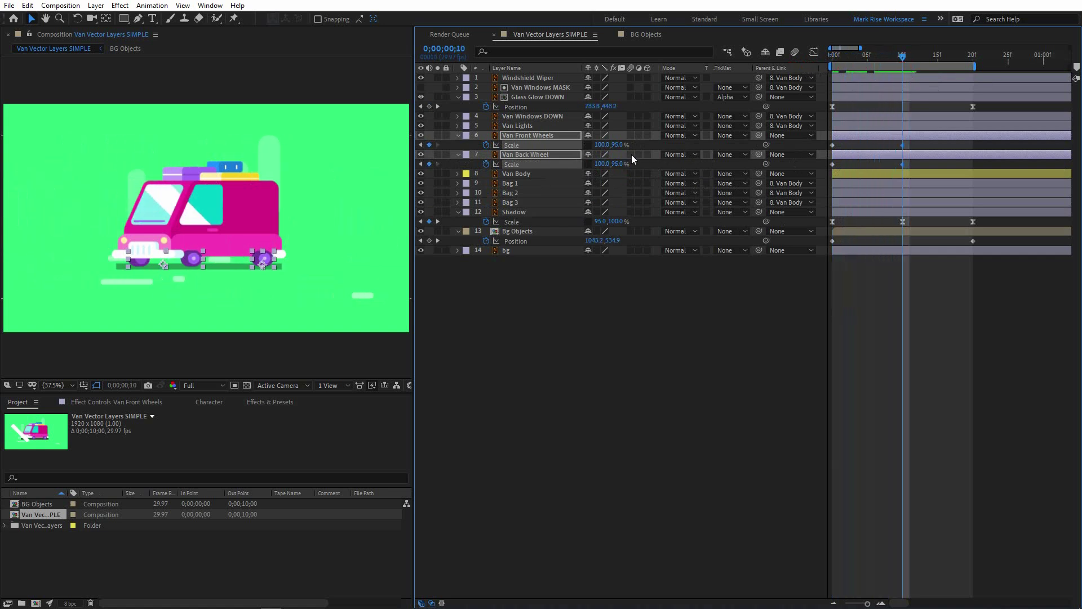
click(617, 145)
text(90)
key(Return)
click(743, 298)
- Copy the first Scale keyframes of Van Front Wheels and Van Back Wheel to frame 20 on their respective layers
click(970, 58)
click(832, 144)
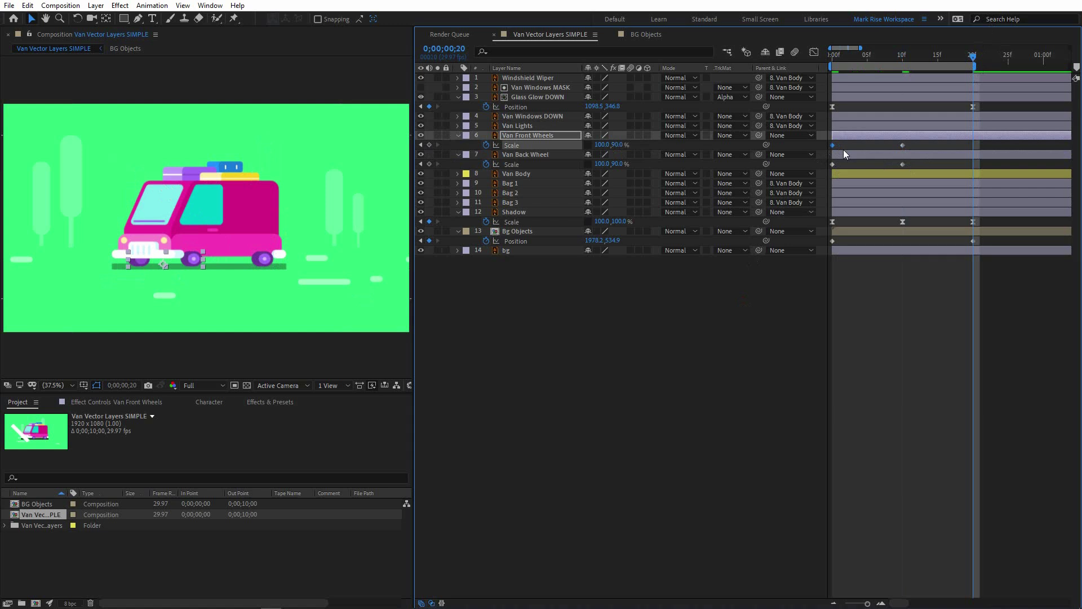
key(ctrl+c)
key(ctrl+v)
click(832, 164)
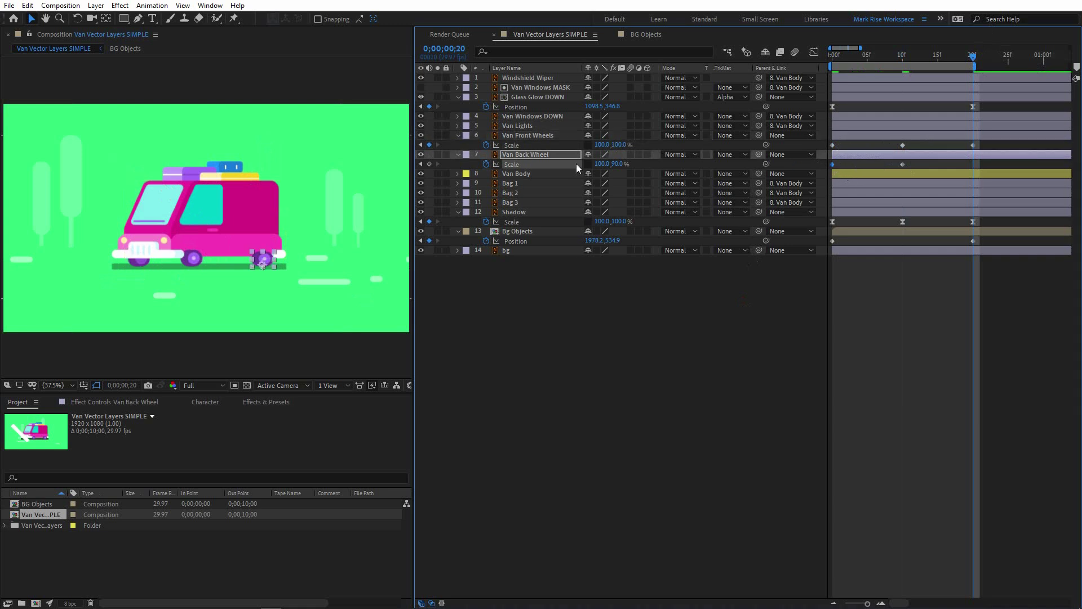
key(ctrl+v)
- Apply Easy Ease to all Scale keyframes of both wheel layers and preview the animation
click(985, 148)
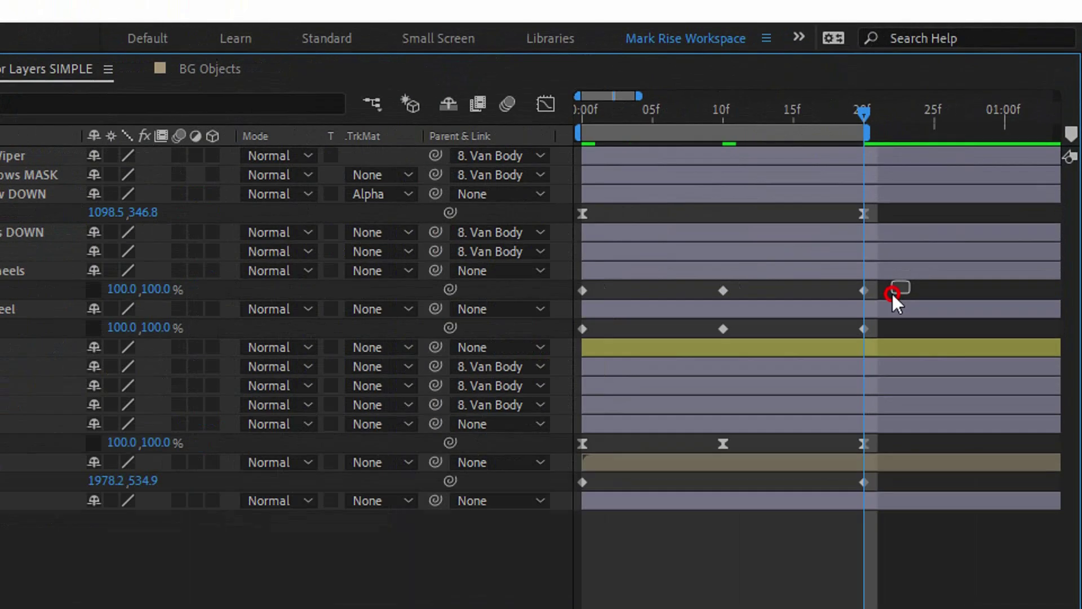
drag(994, 141, 824, 170)
drag(566, 340, 570, 341)
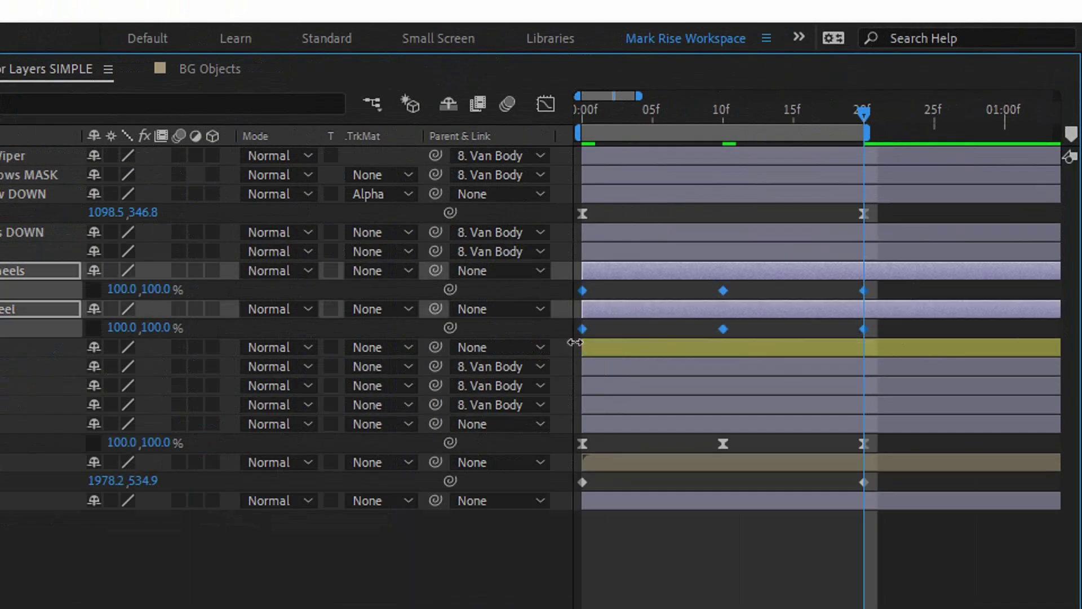
key(F9)
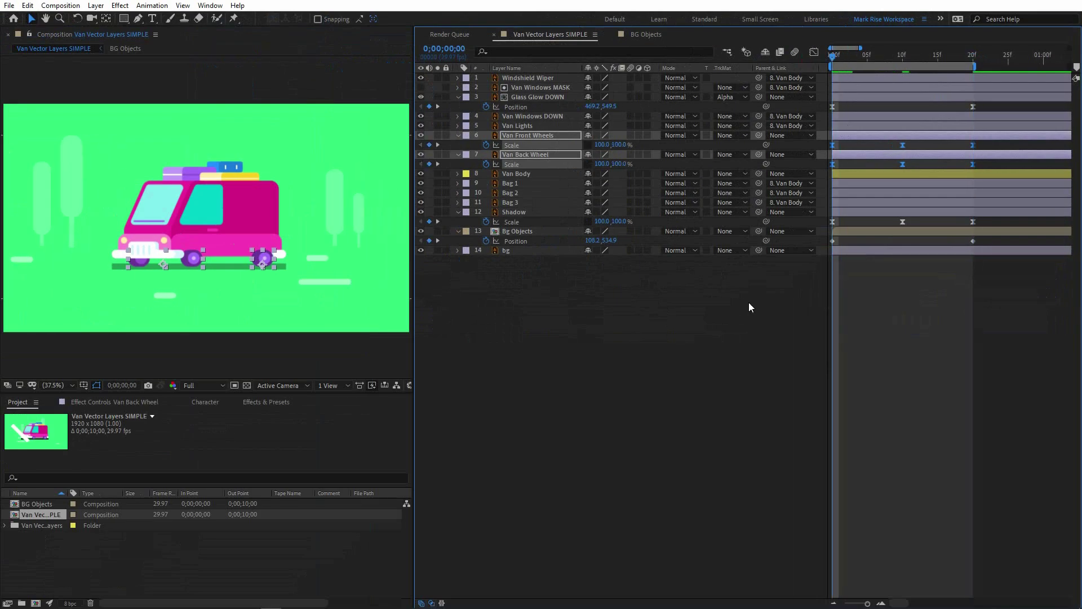
click(670, 377)
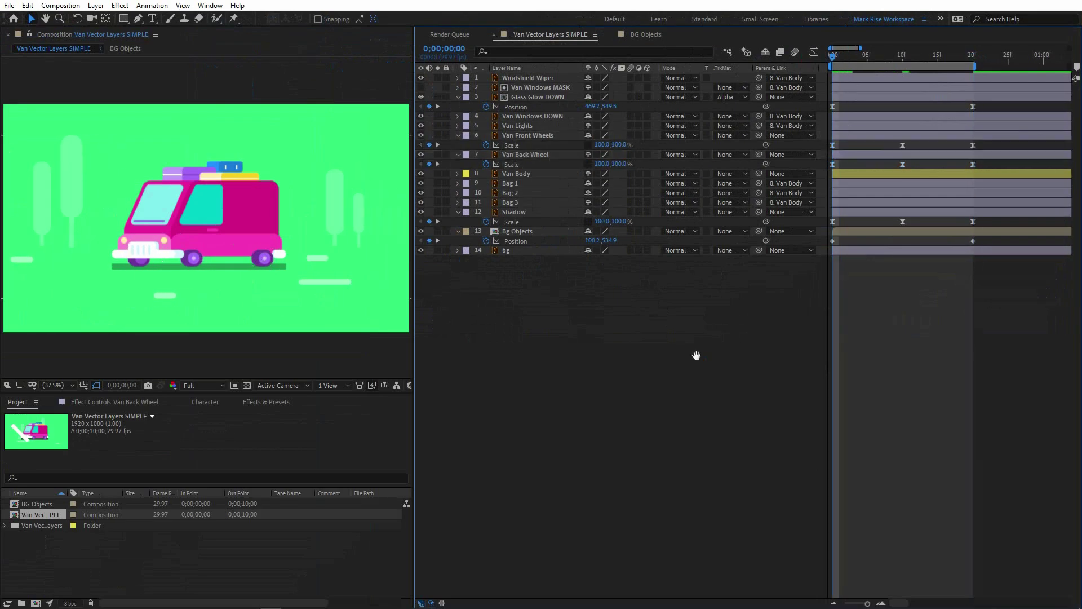
key(space)
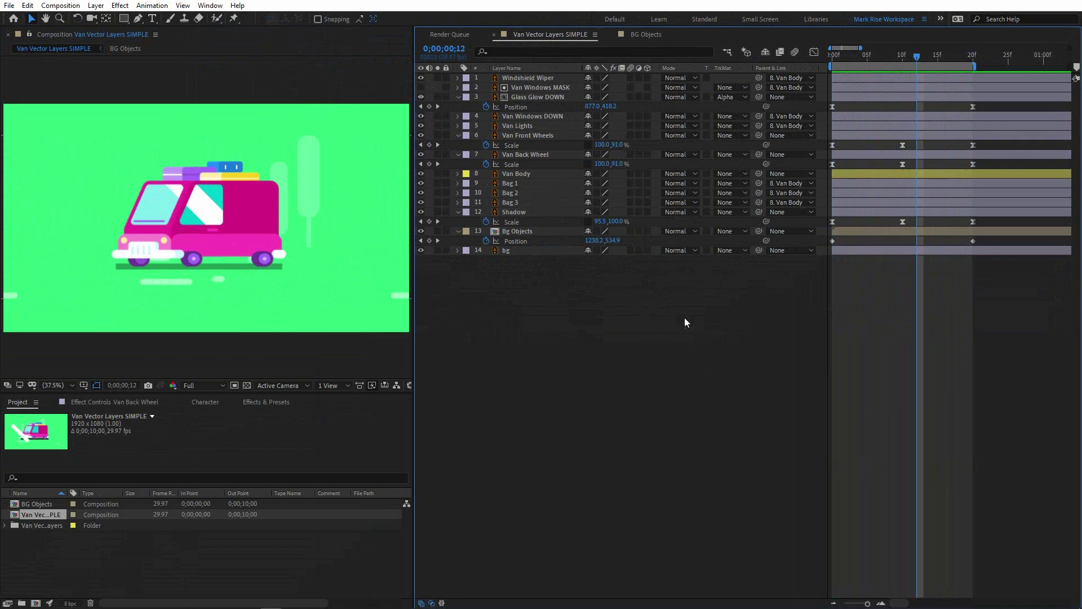
- Add a Rotation keyframe to the Van Body layer at frame 0 and set its rotation to 2°
click(833, 56)
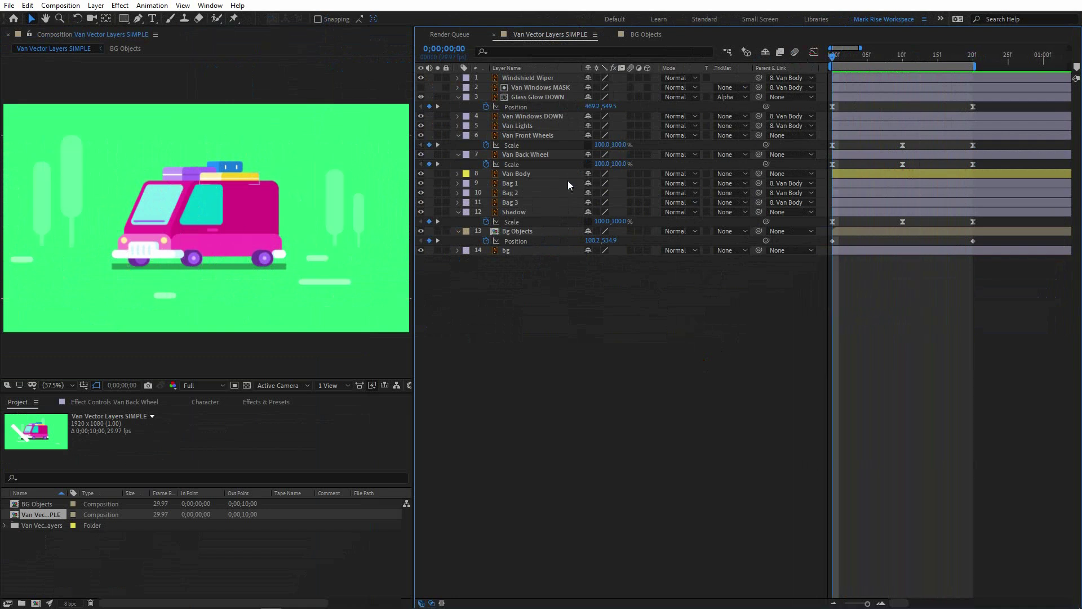
click(520, 174)
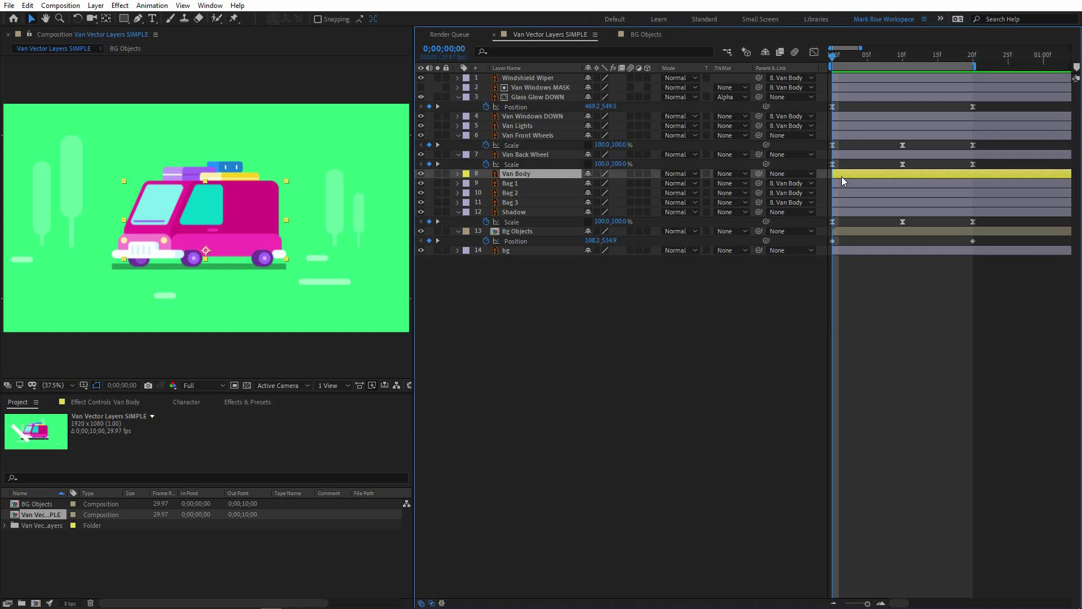
key(r)
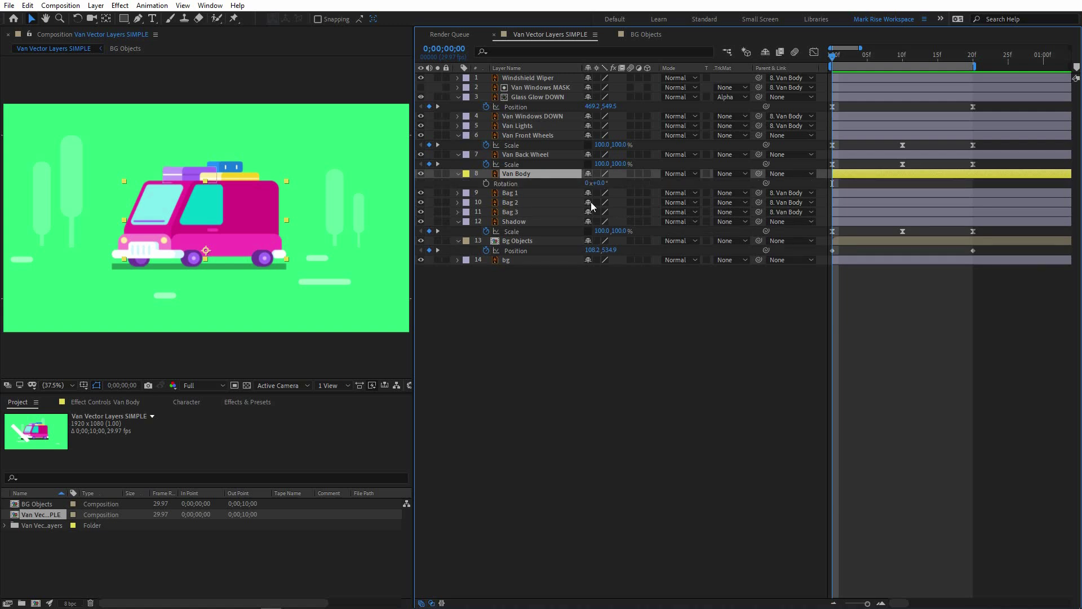
click(486, 184)
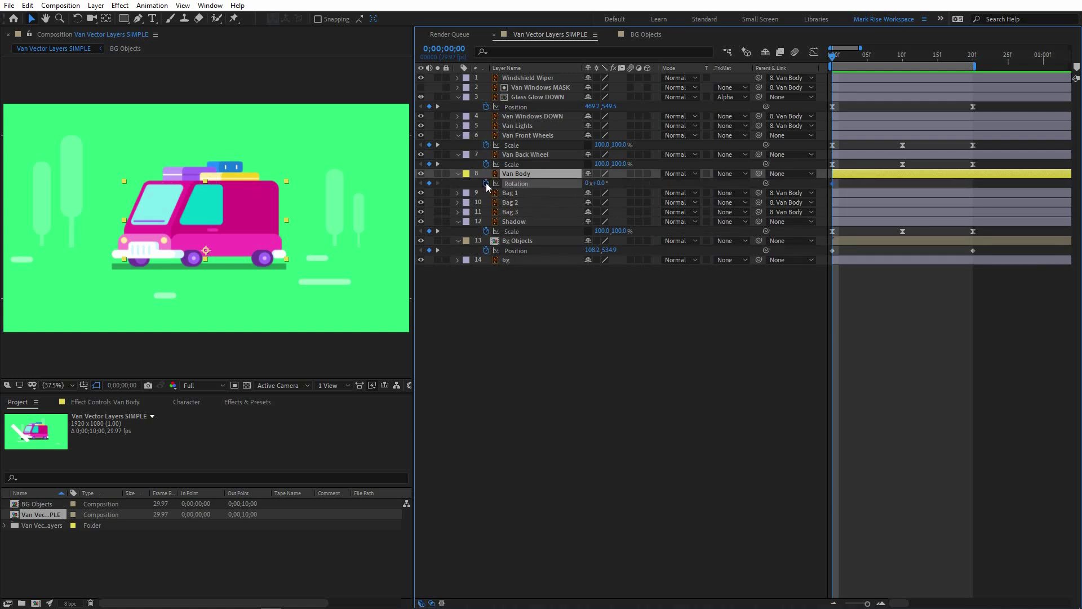
click(600, 184)
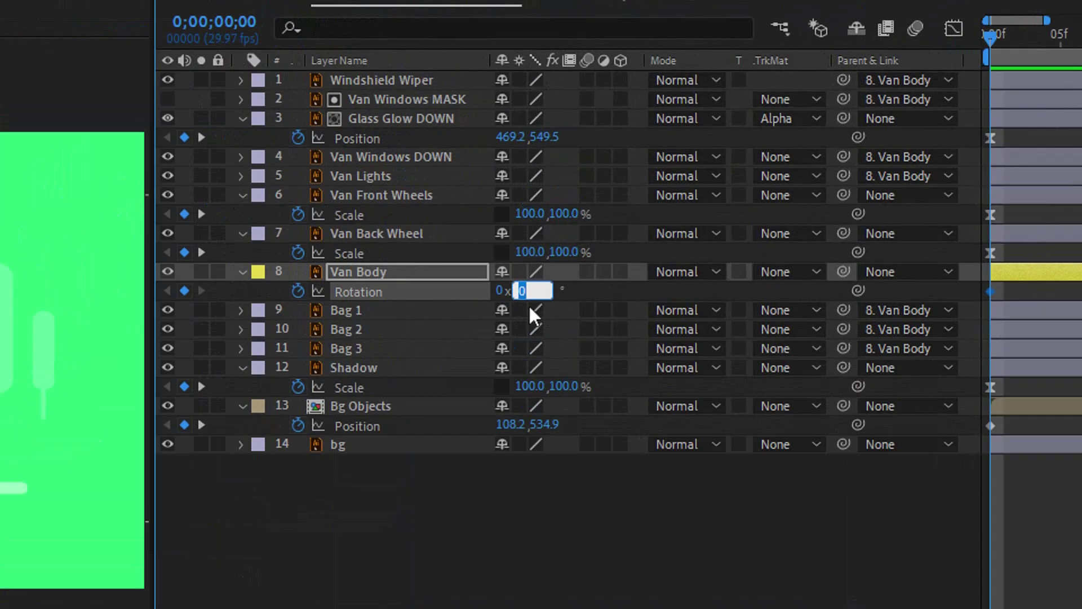
text(2)
key(Return)
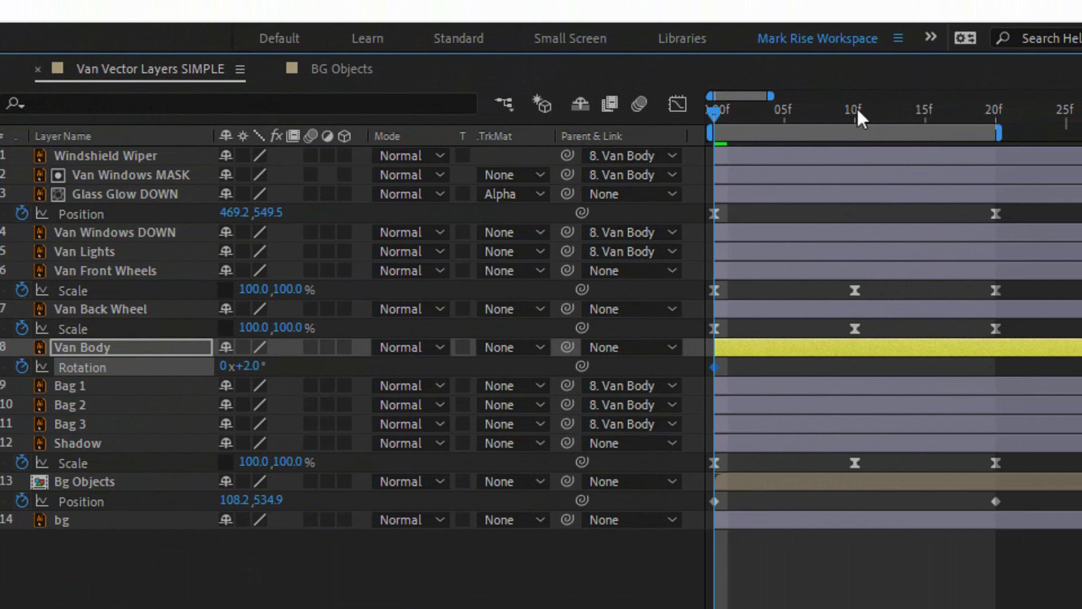
- Set the Van Body layer's rotation to -2° at frame 10
click(854, 109)
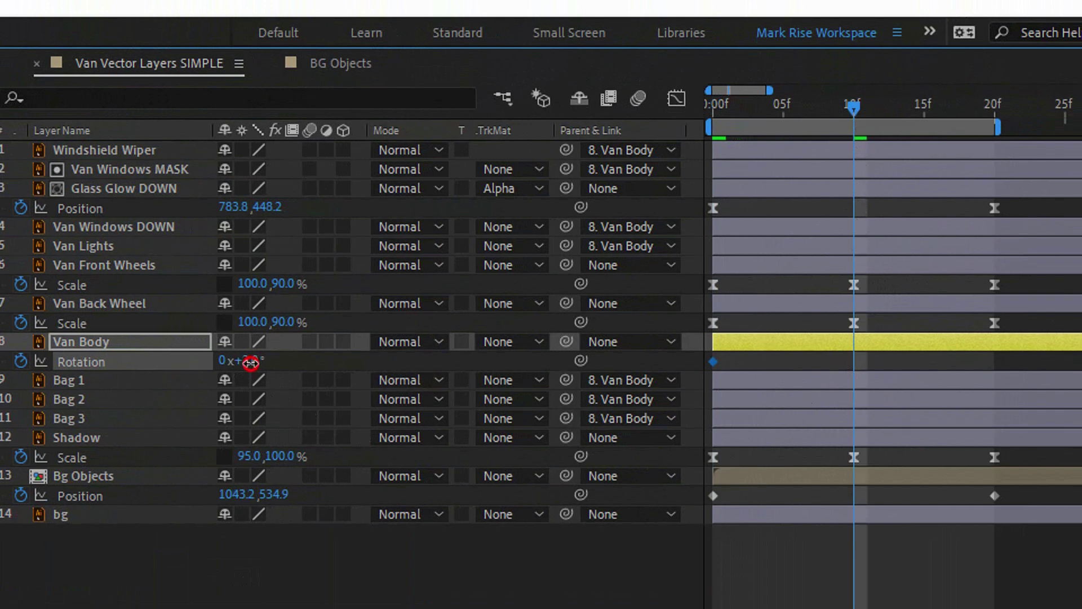
click(249, 366)
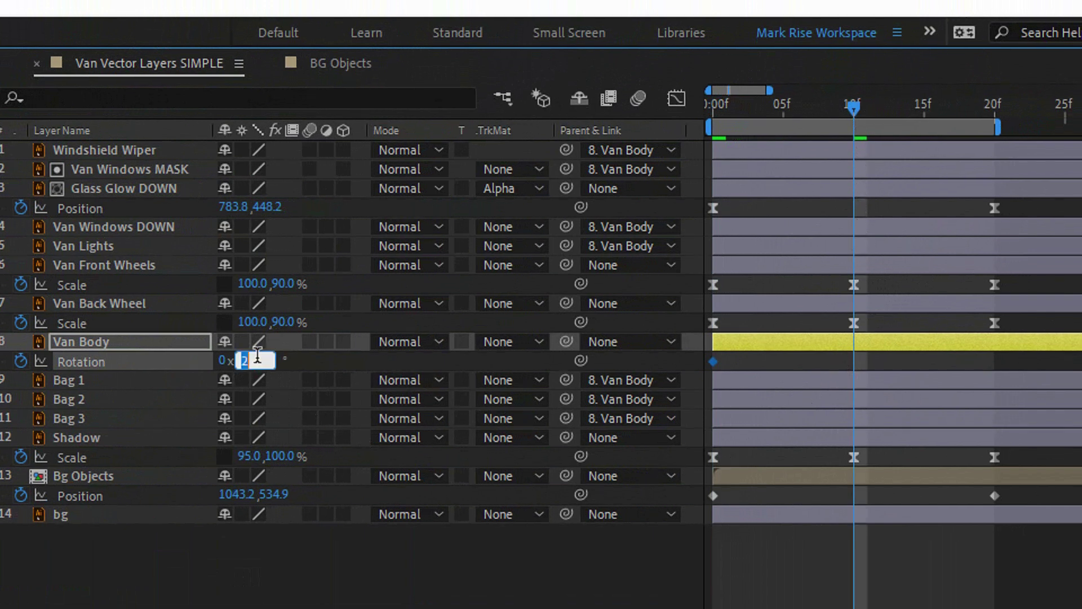
text(-2)
key(Return)
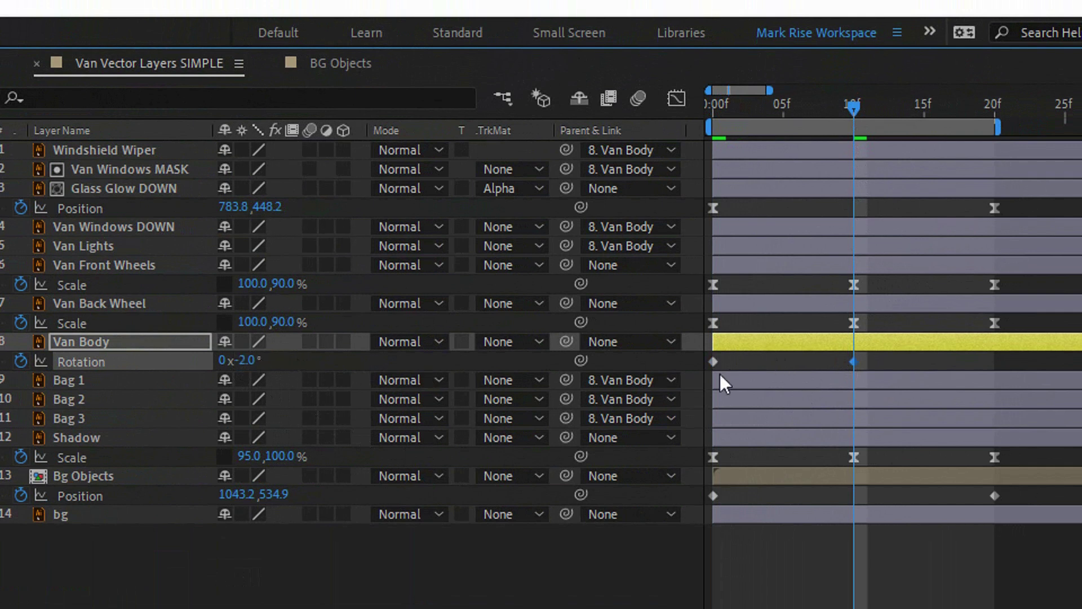
- Copy Van Body's first Rotation keyframe to frame 20
click(719, 364)
click(713, 361)
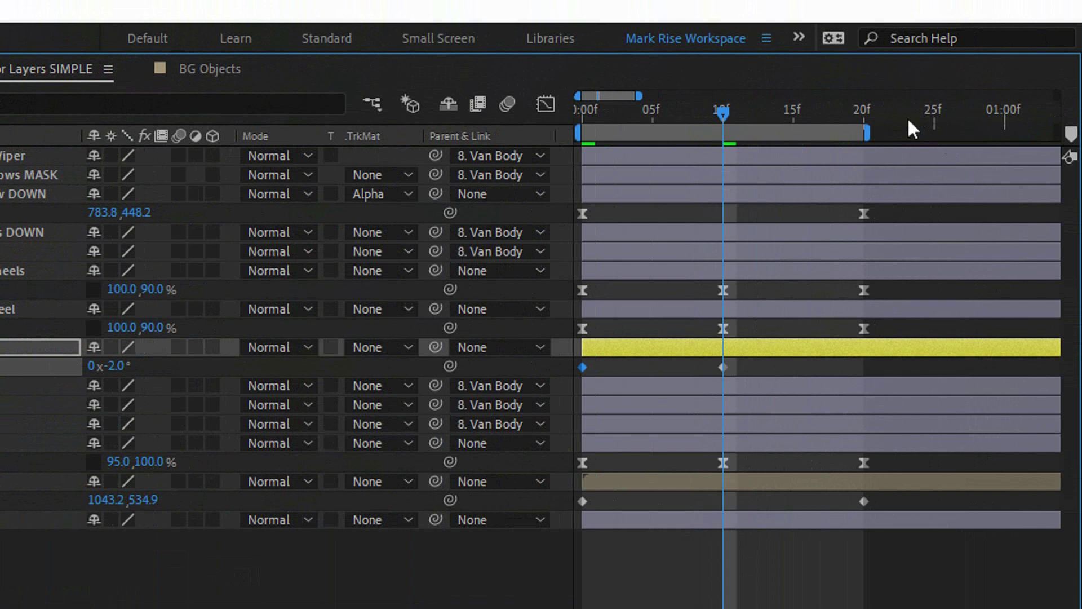
click(864, 112)
key(ctrl+v)
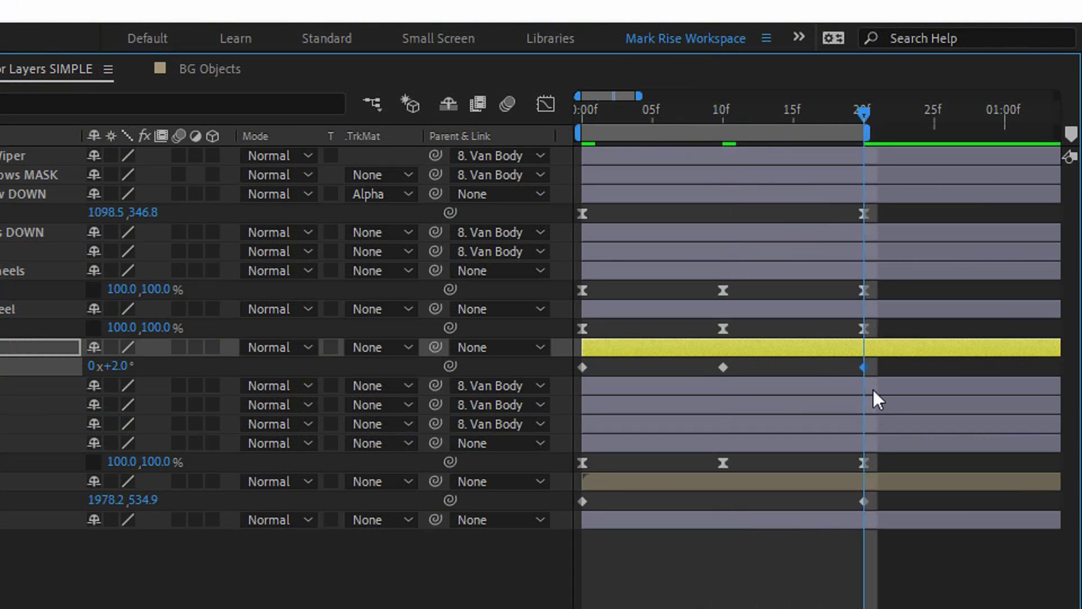
- Apply Easy Ease to all Van Body Rotation keyframes and preview the rocking from the start
drag(873, 359, 566, 387)
key(F9)
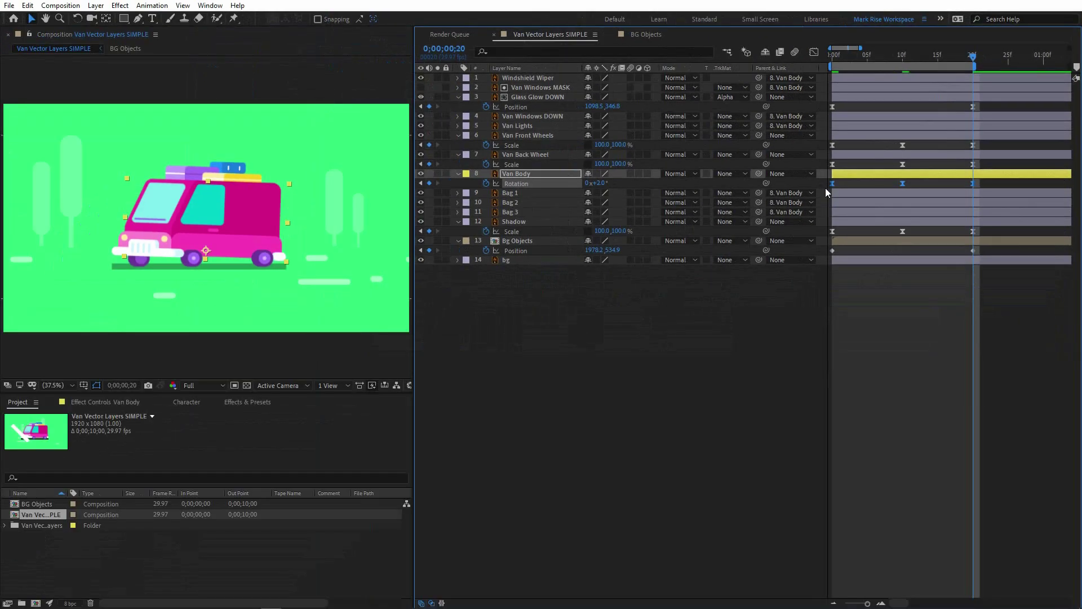
drag(848, 57, 833, 56)
click(610, 348)
key(space)
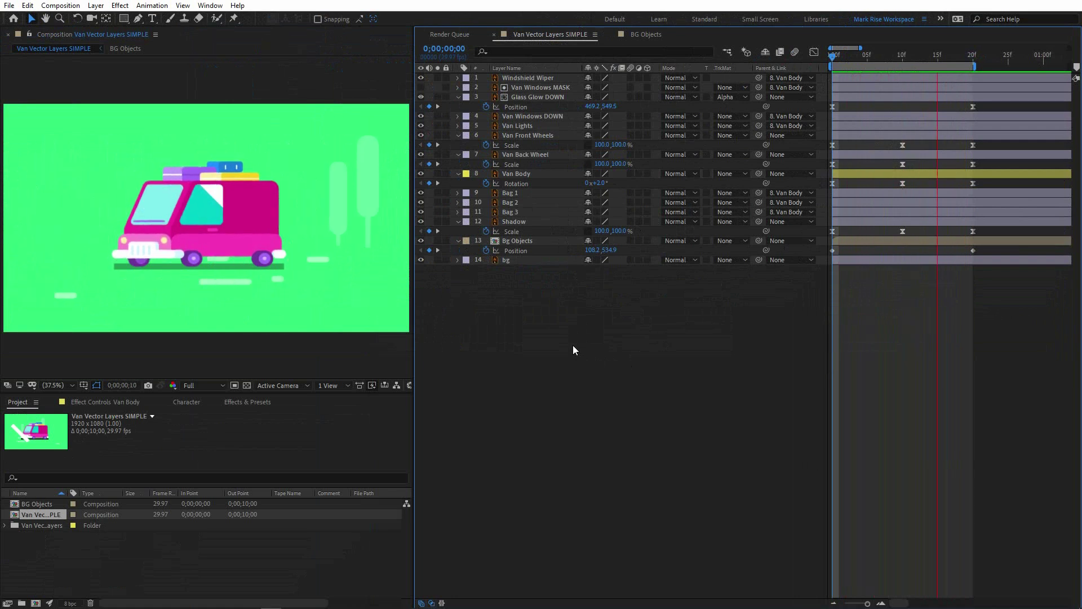
key(space)
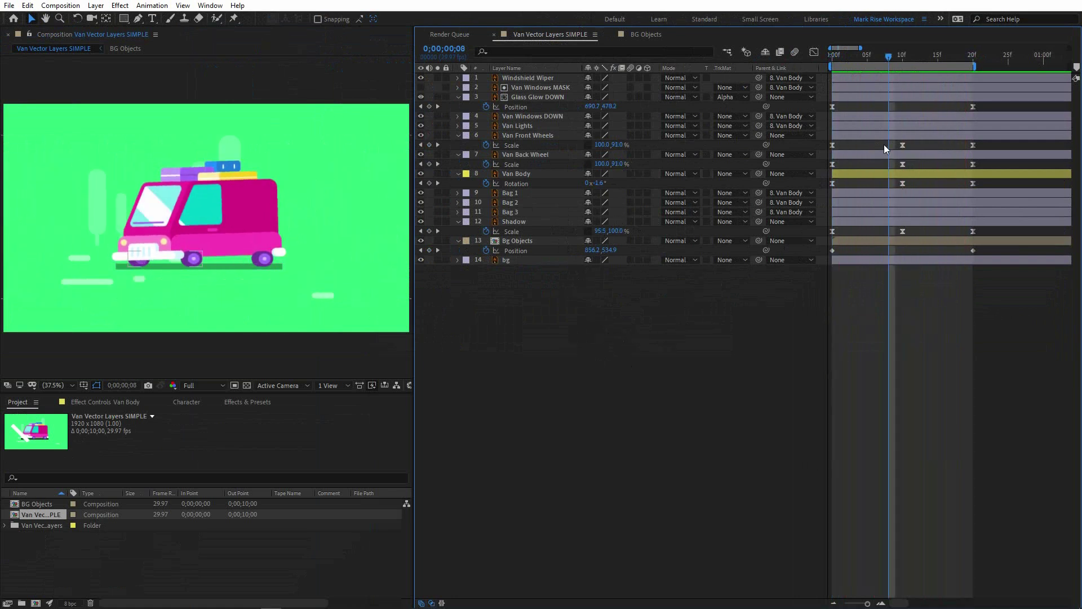
- Add Position keyframes to the Bag 1, Bag 2 and Bag 3 layers at frame 0
drag(843, 59, 813, 57)
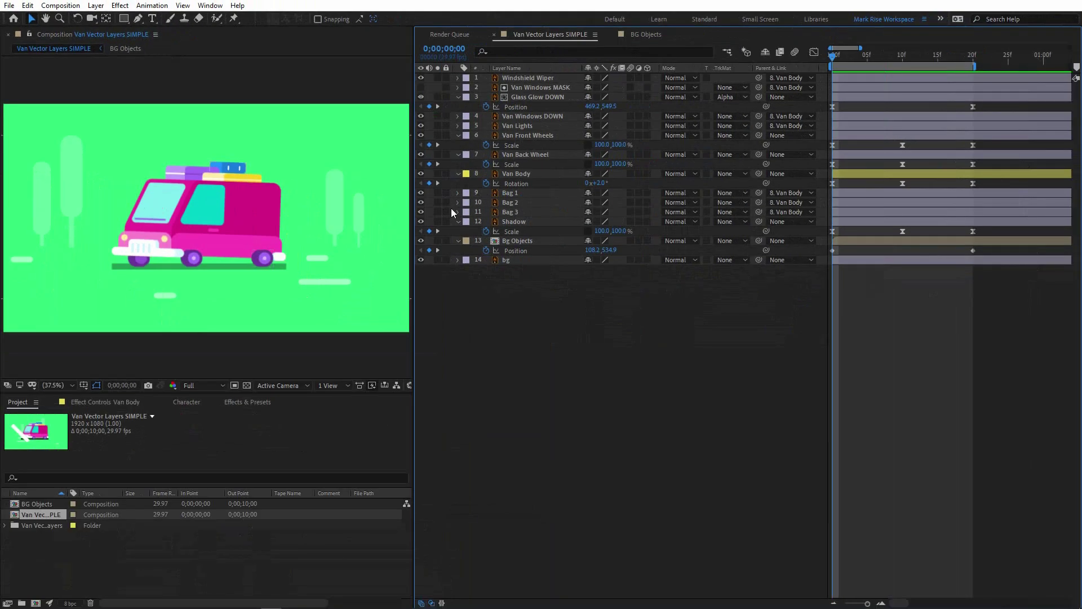
click(526, 194)
shift+click(515, 212)
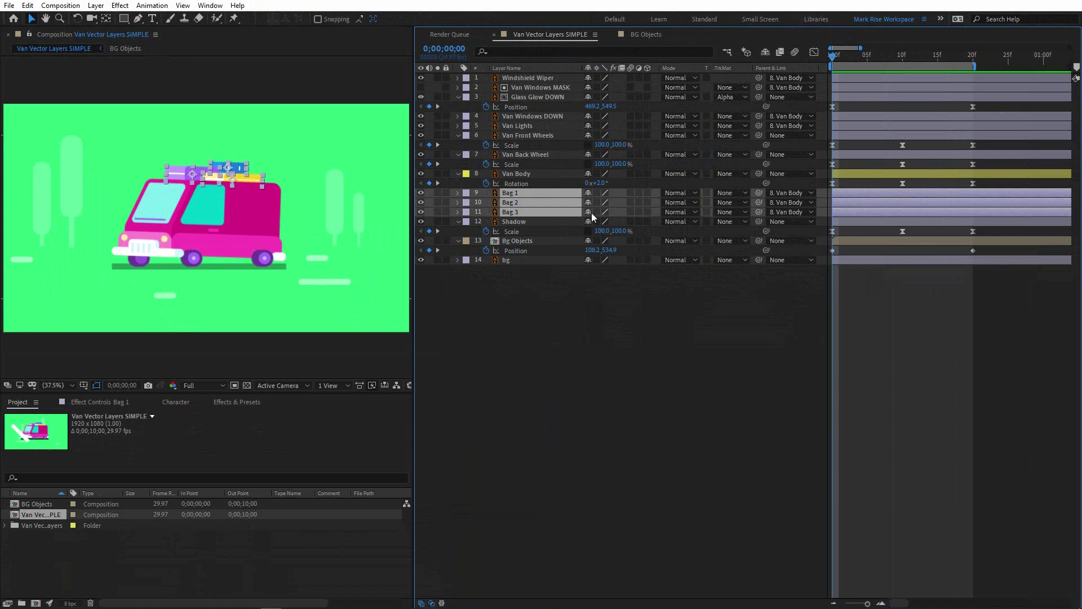
key(p)
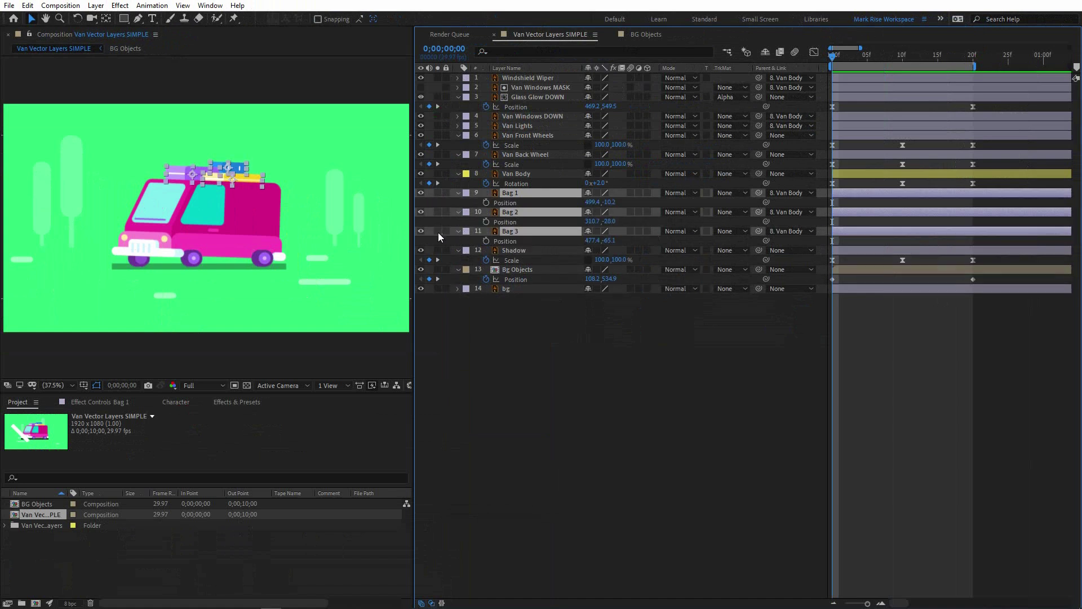
click(487, 201)
- Nudge the three bags down together at frame 0 until Bag 1's position is 499.6, -4.2
key(Down)
key(Down)
key(Down)
key(Down)
key(Down)
key(Down)
key(Down)
key(Down)
key(Down)
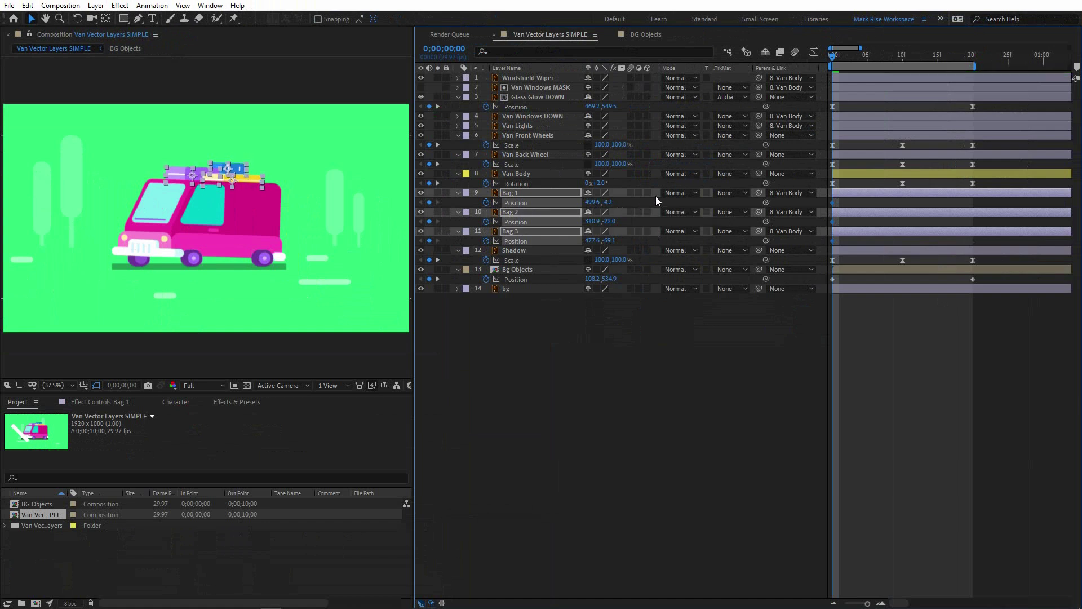
key(Up)
key(Up)
key(Up)
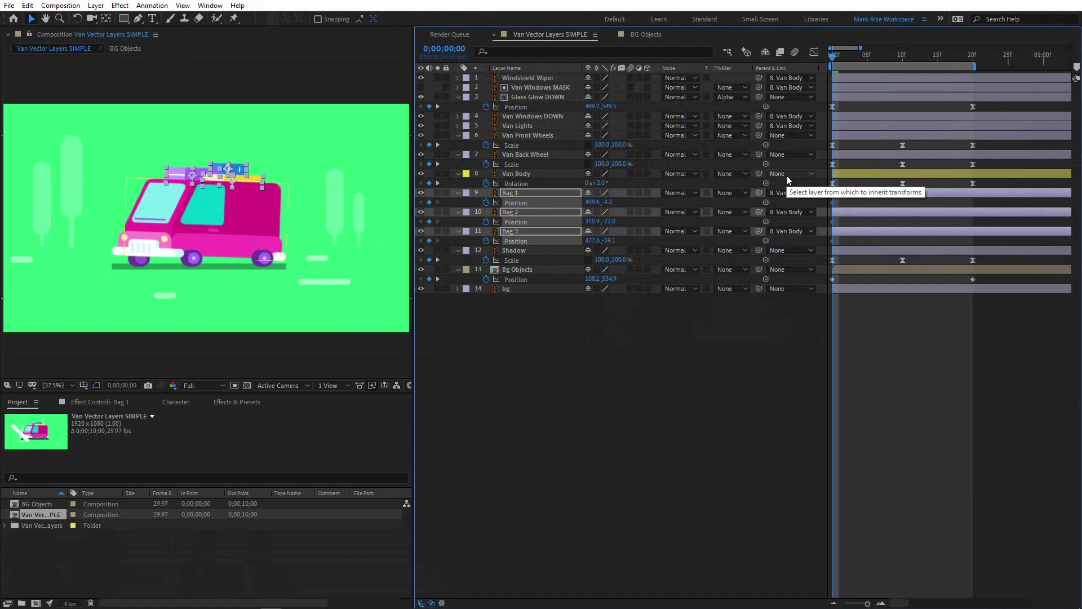
- Nudge the three bags up together at frame 10 until Bag 1's position is 500.2, -19.2
click(904, 56)
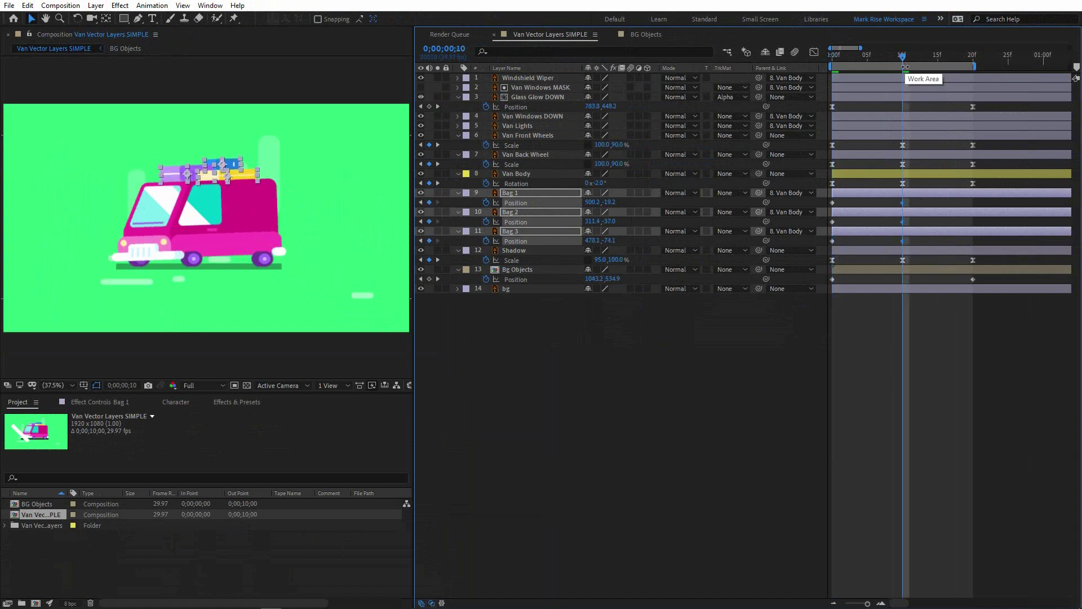
click(974, 58)
click(877, 338)
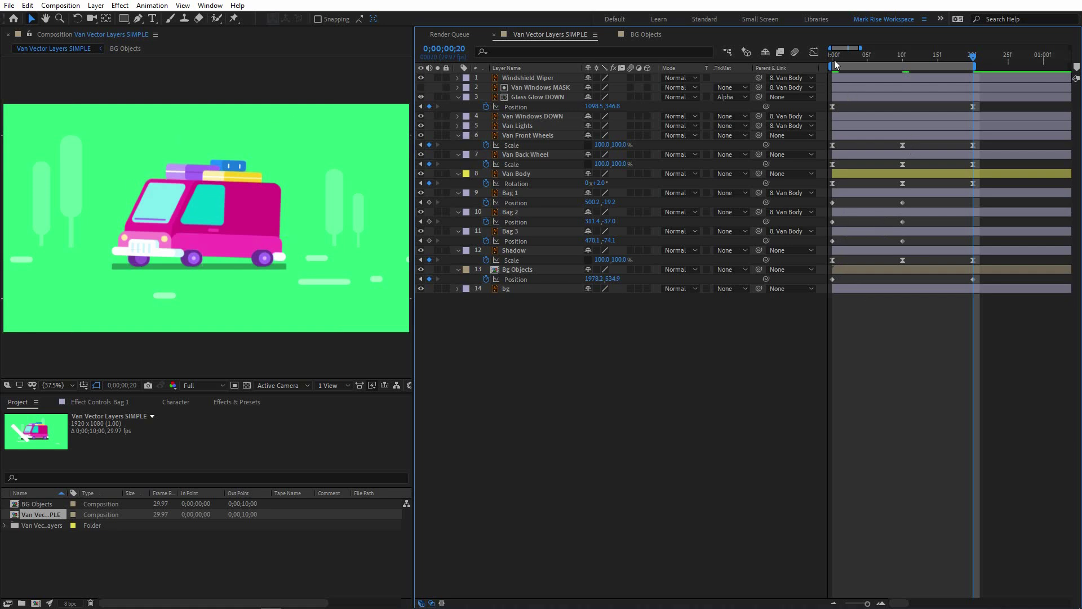
- Apply Easy Ease to the Position keyframes of all three bag layers
drag(909, 199, 828, 244)
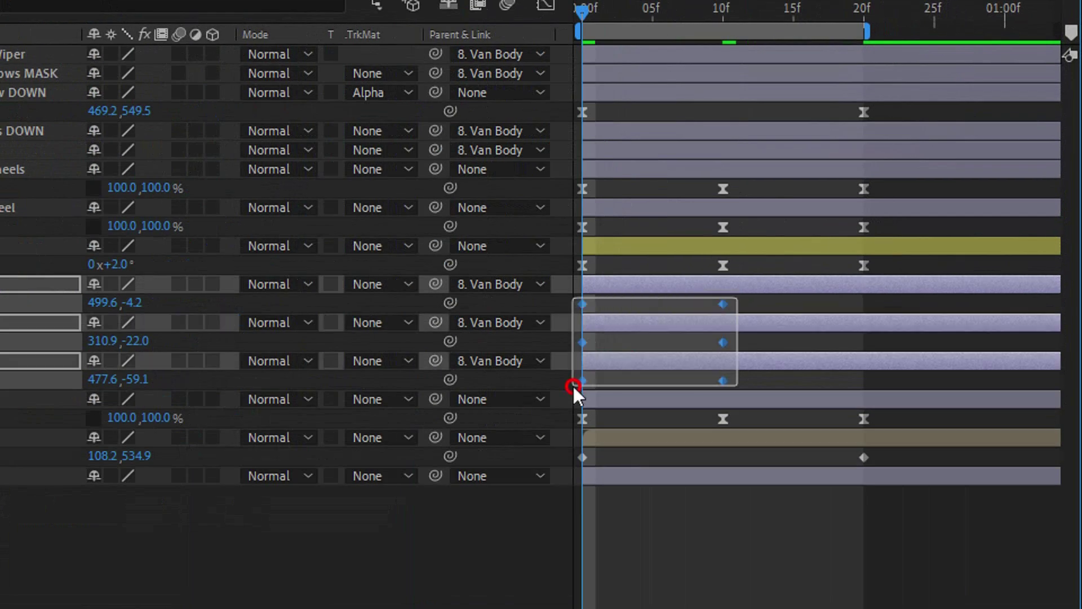
drag(574, 387, 574, 389)
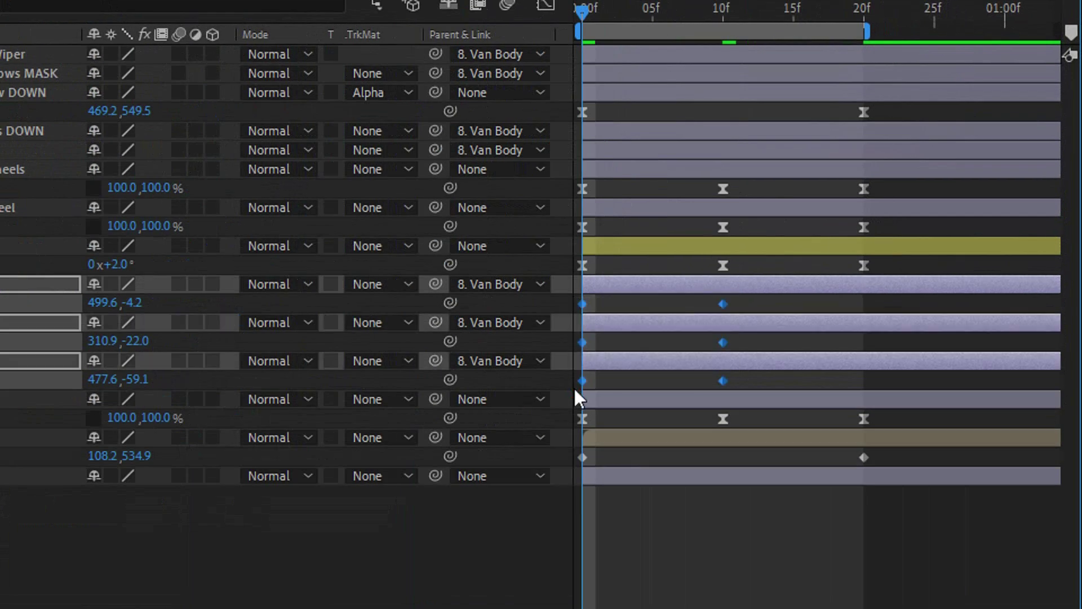
key(F9)
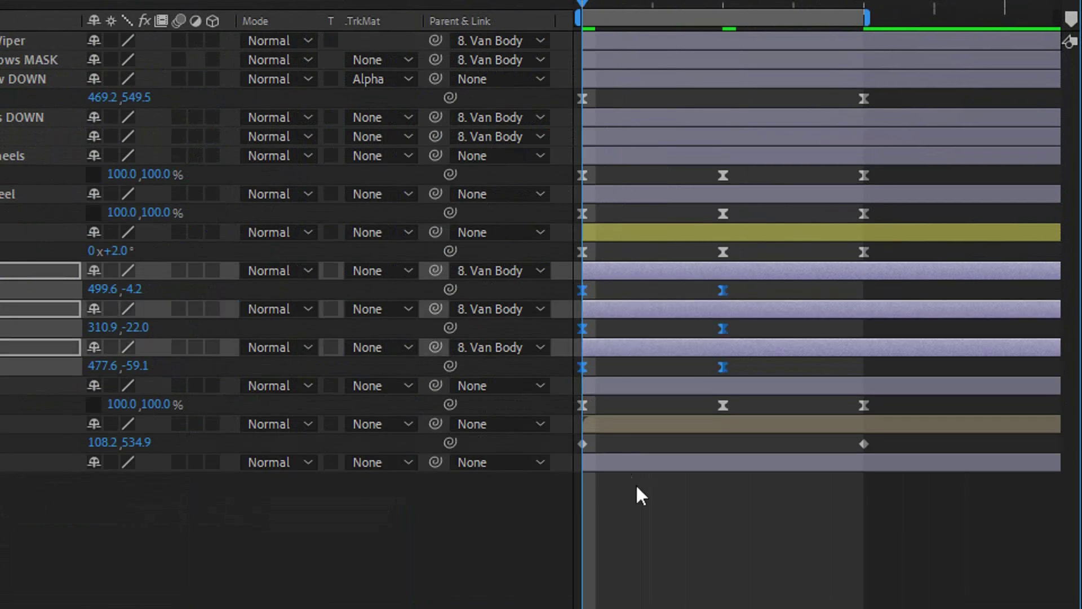
scroll(445, 451, down, 2)
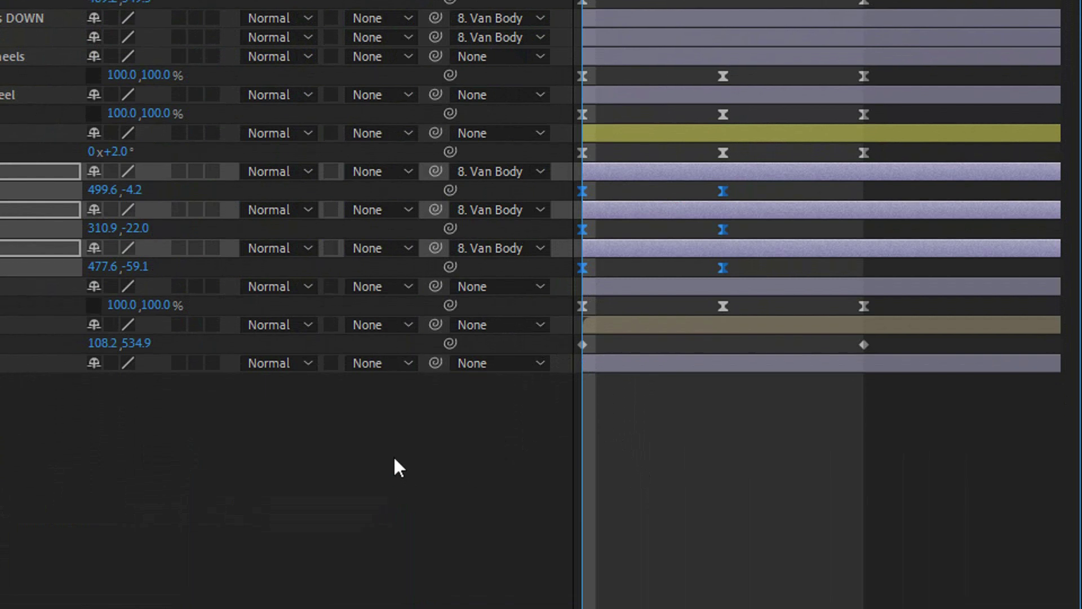
click(225, 439)
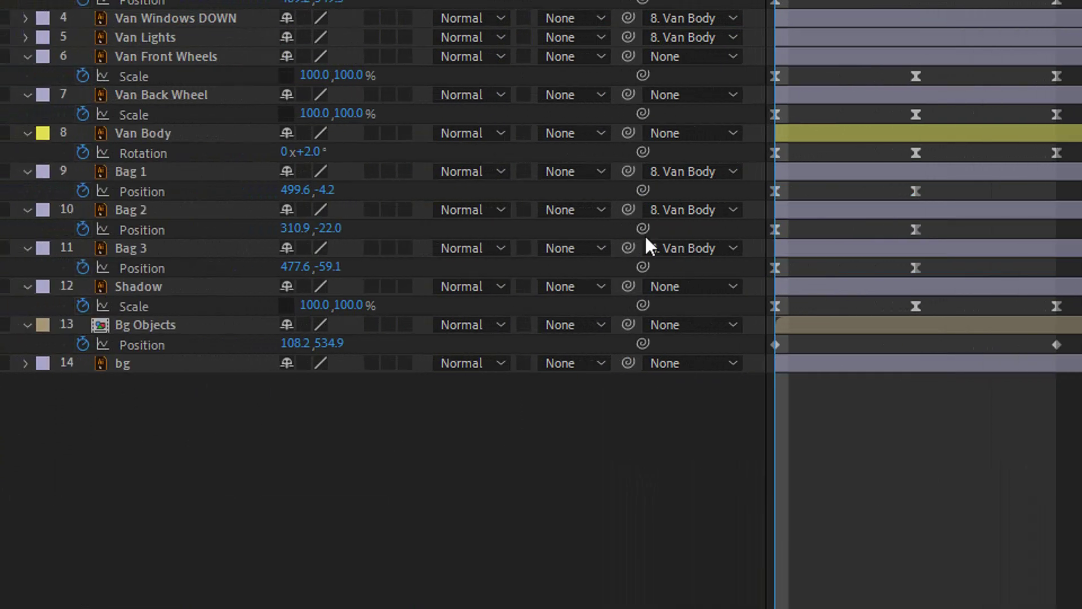
- Add the expression loopOut("pingpong") to Bag 1's Position and preview the animation
click(755, 177)
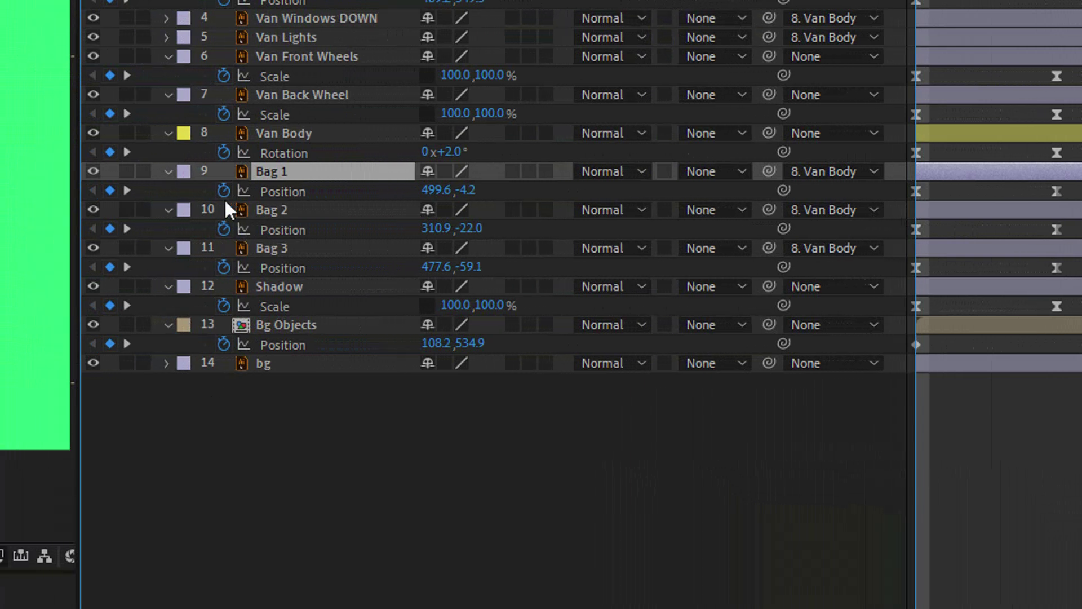
alt+click(228, 191)
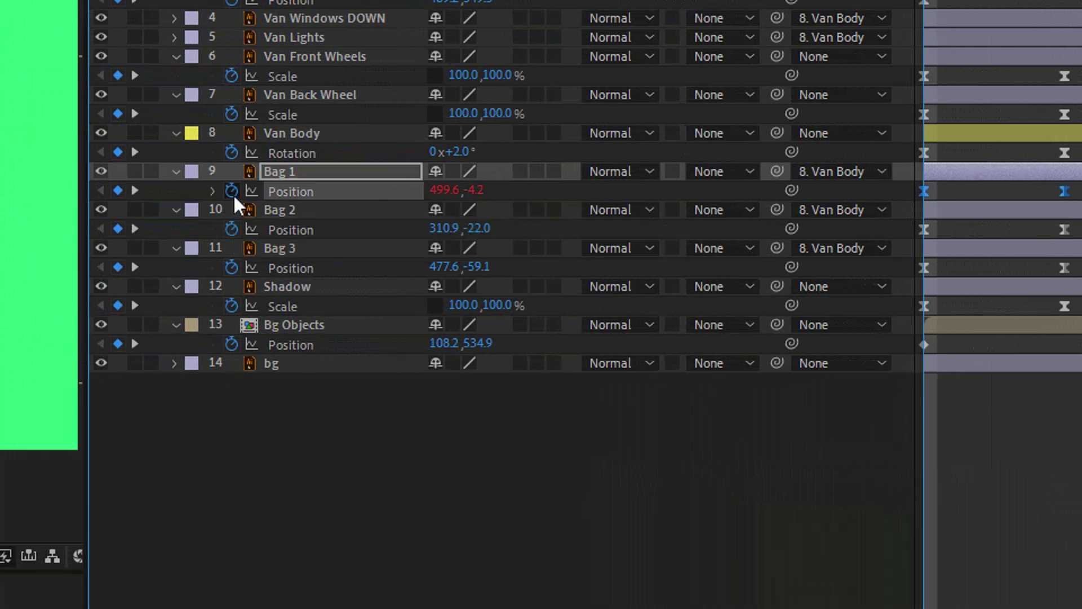
text(loop)
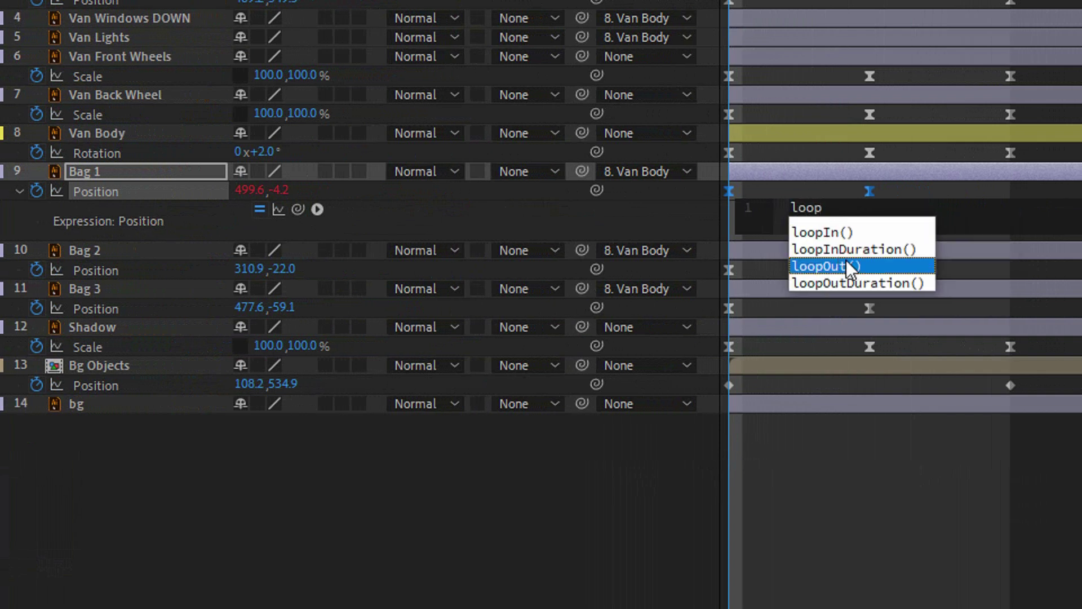
click(851, 267)
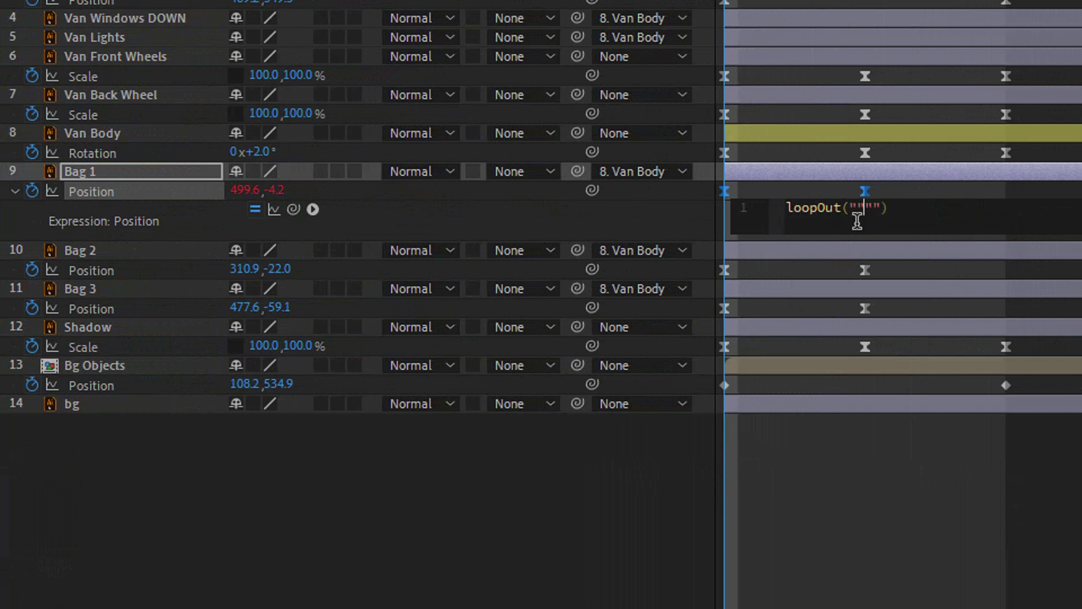
text("pingoing")
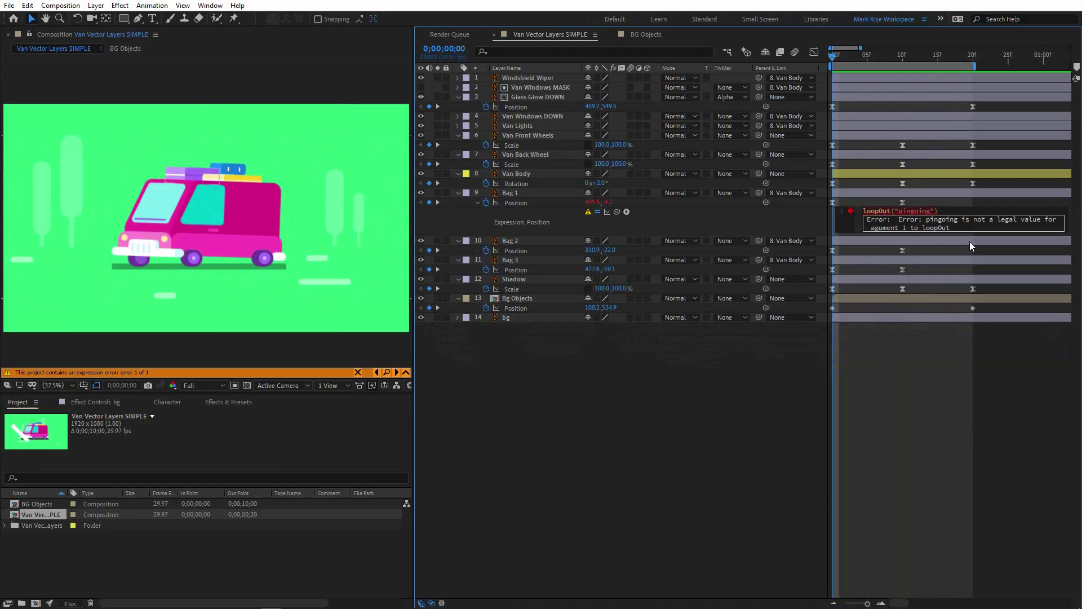
key(BackSpace)
key(BackSpace)
text(po)
key(KP_Enter)
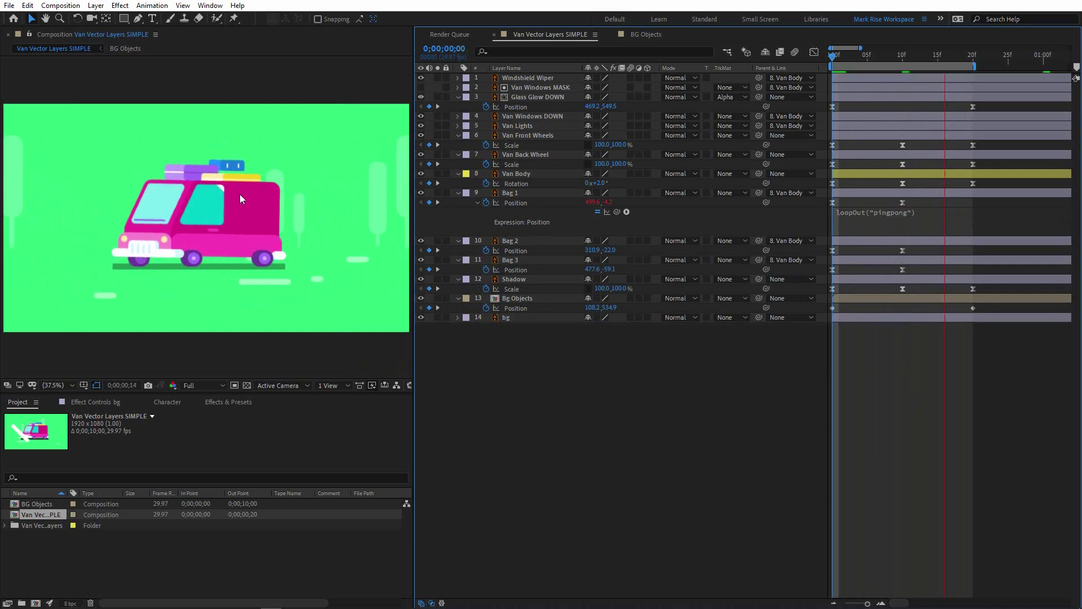
key(space)
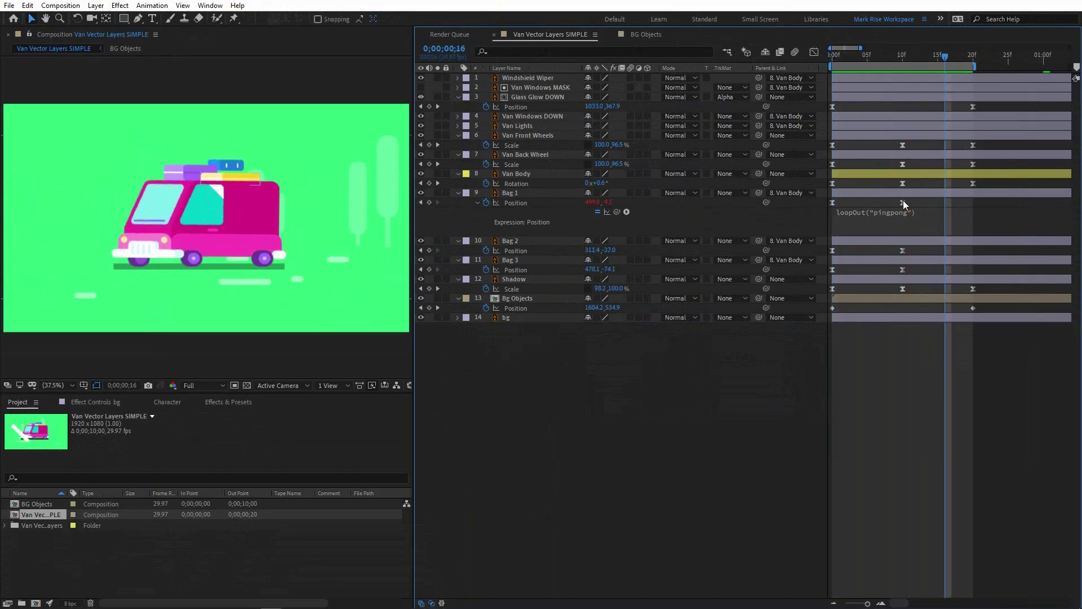
- Copy Bag 1's loopOut("pingpong") expression onto the Position of Bag 2
click(898, 211)
key(ctrl+c)
click(853, 306)
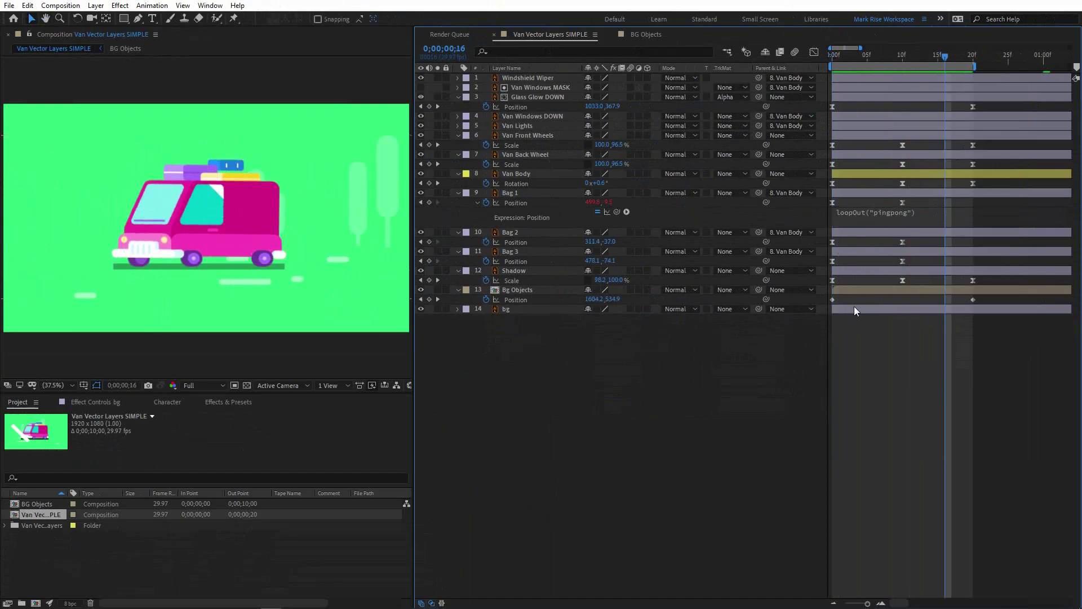
click(832, 55)
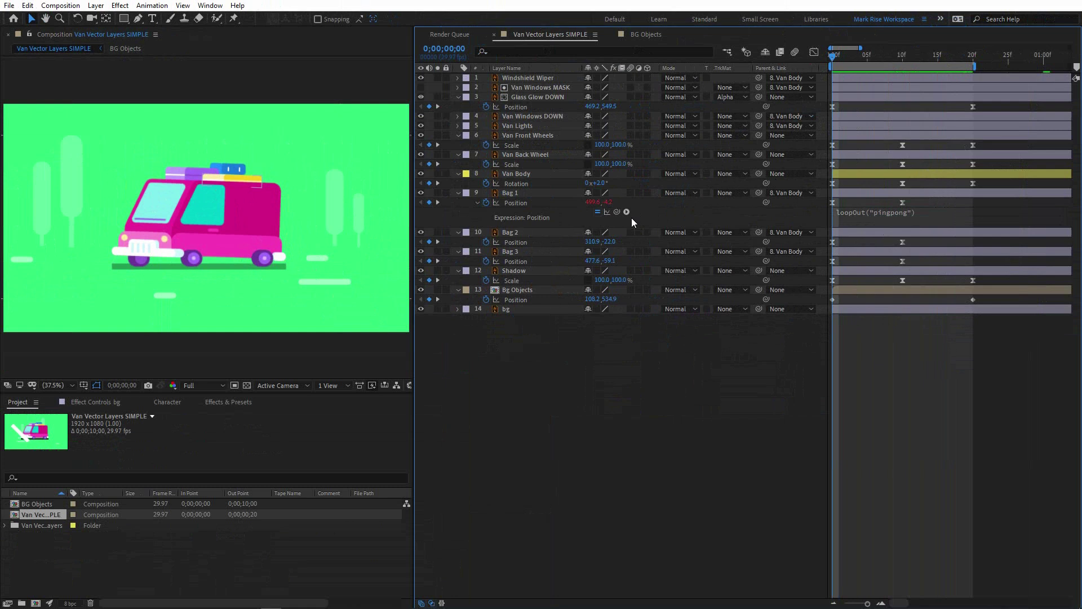
click(507, 233)
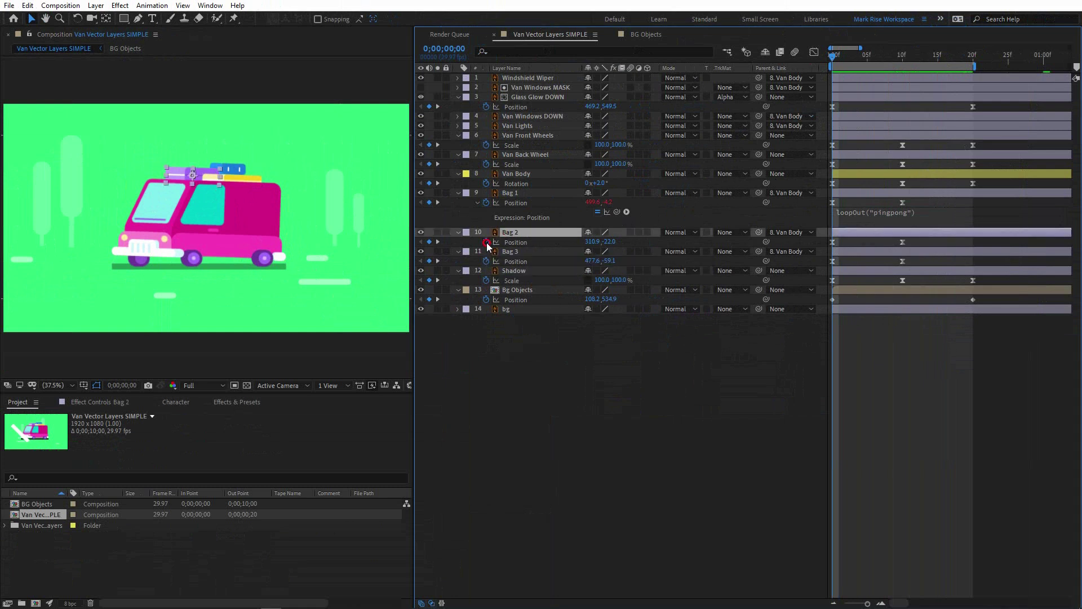
alt+click(486, 242)
key(ctrl+v)
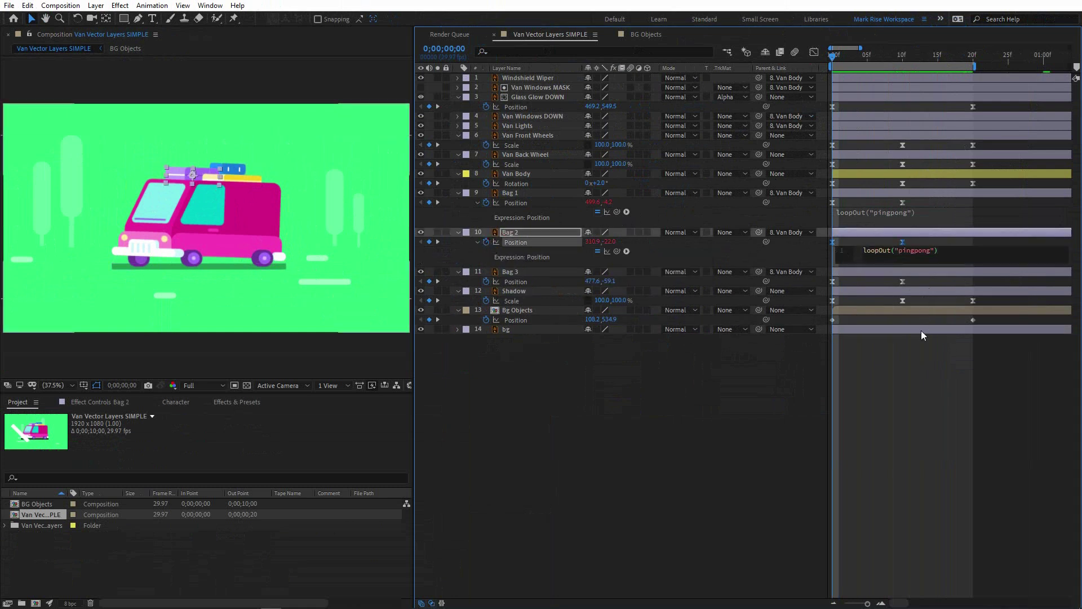
click(871, 343)
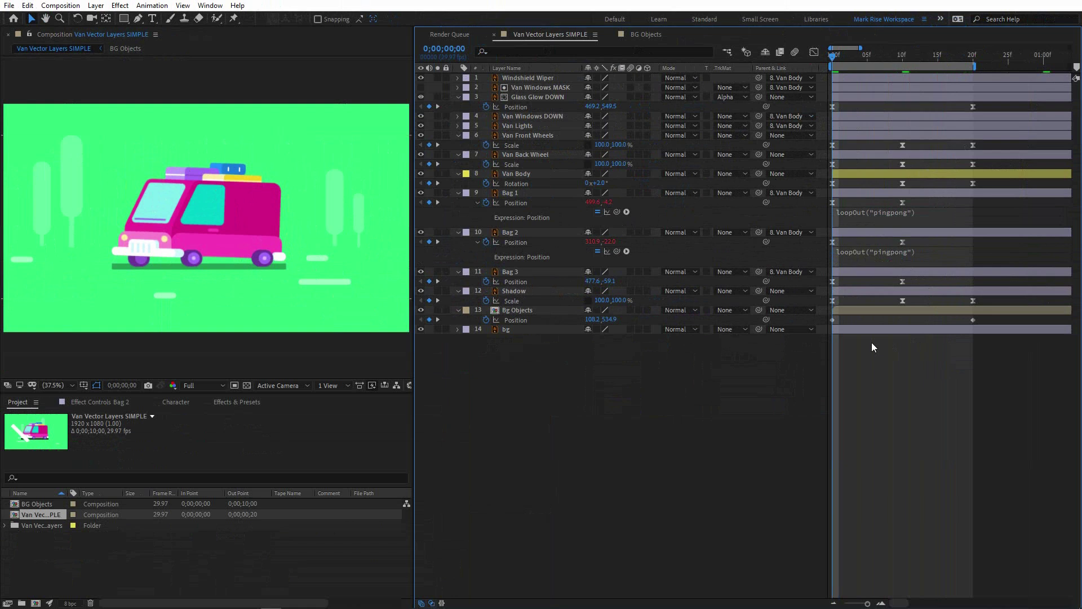
- Paste the loopOut("pingpong") expression onto Bag 3's Position and preview the animation
alt+click(486, 281)
key(ctrl+v)
click(931, 394)
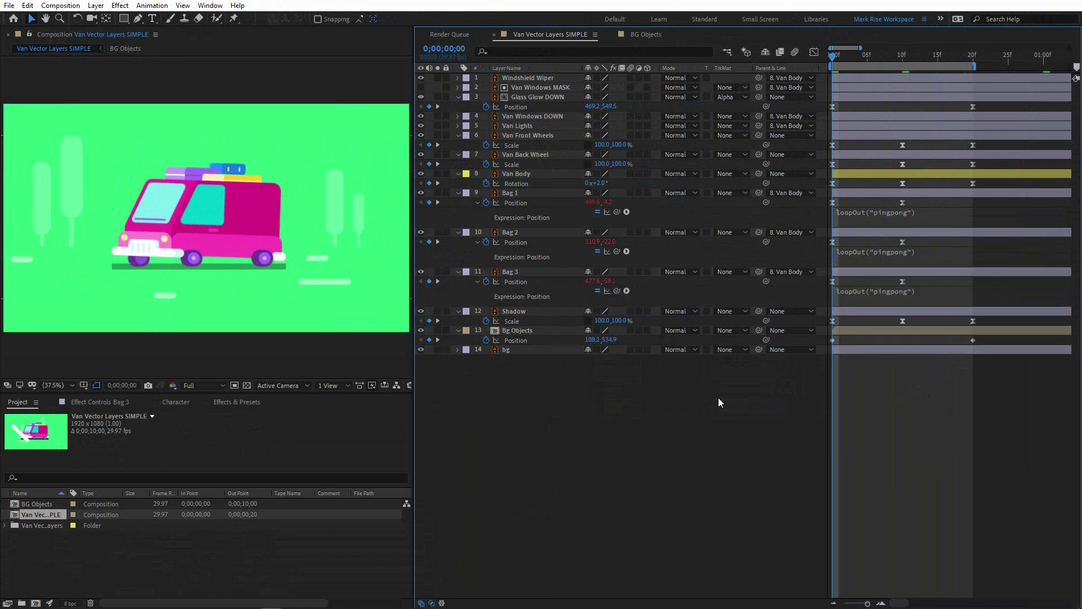
key(space)
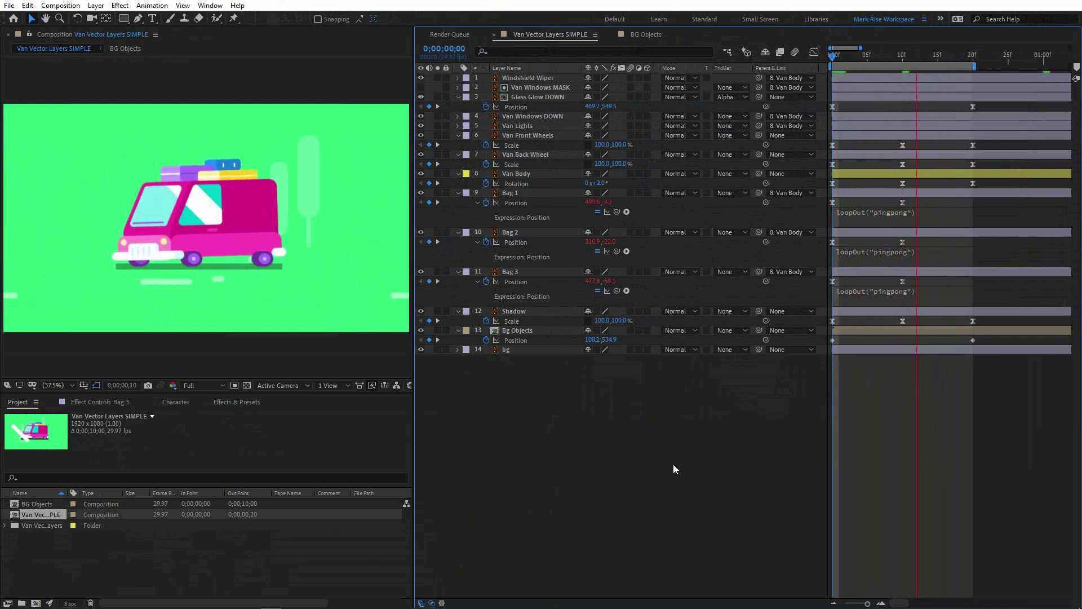
key(space)
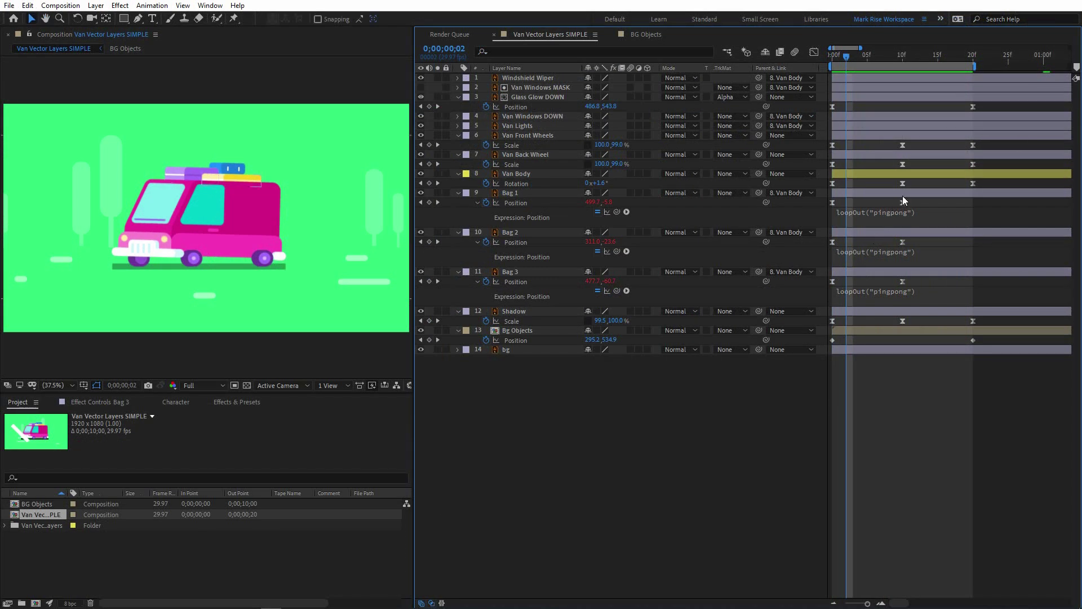
- Slide the Bag 1 layer about 10 frames earlier in time to offset its bounce
drag(916, 193, 847, 204)
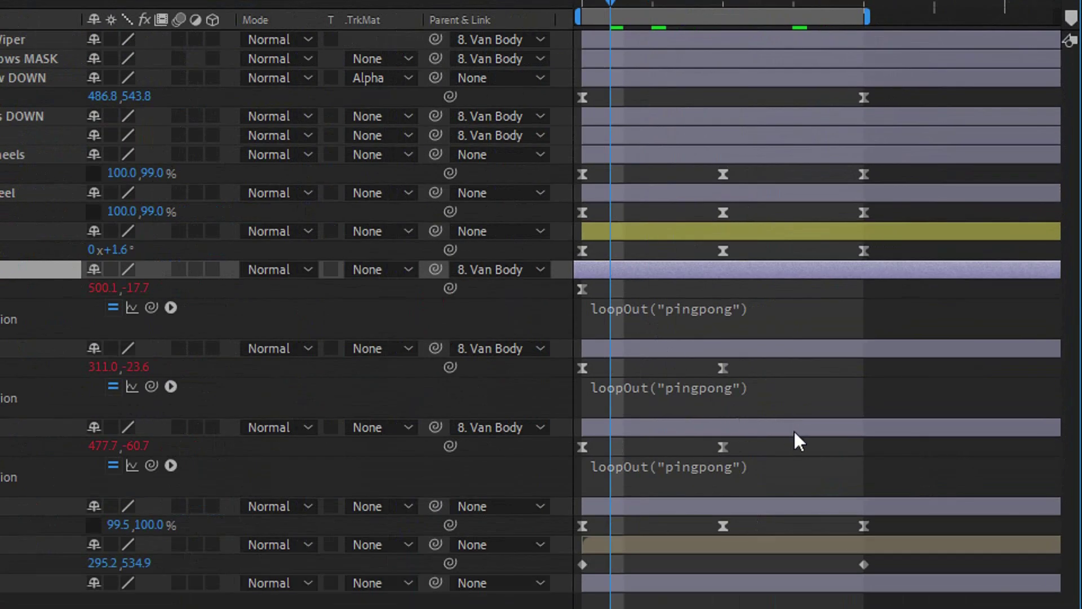
drag(791, 428, 650, 445)
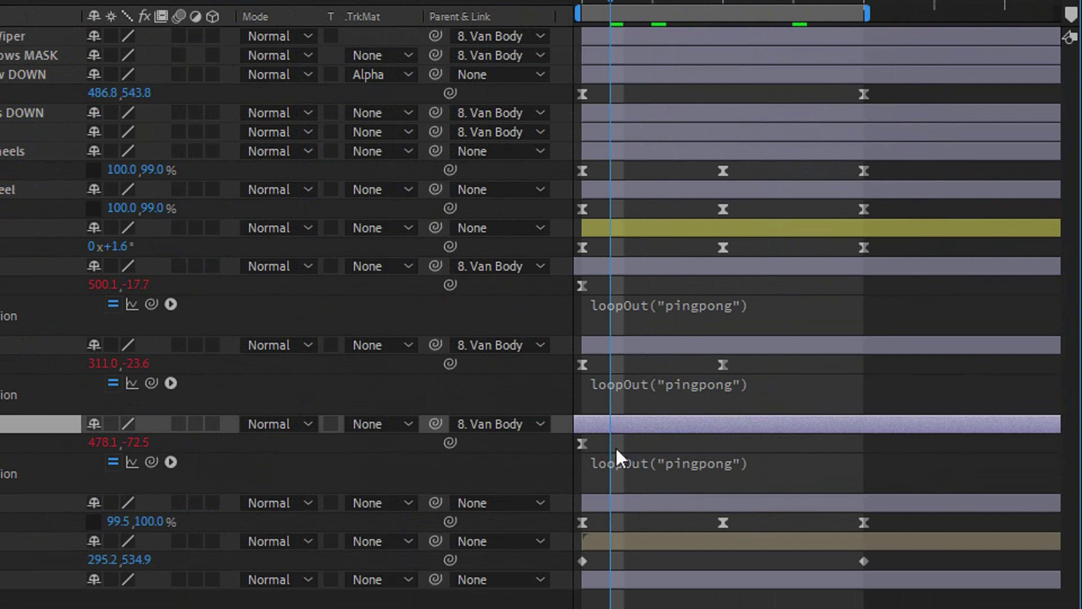
key(ctrl+z)
click(785, 408)
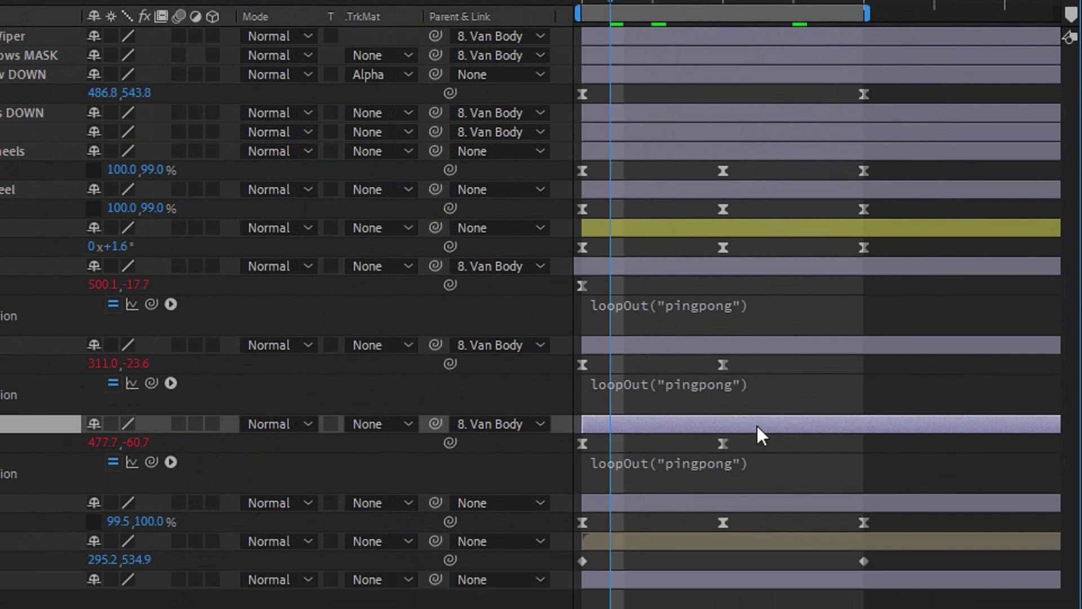
- Slide the Bag 3 layer about 10 frames earlier in time and preview the offset bag bounces
drag(756, 426, 613, 443)
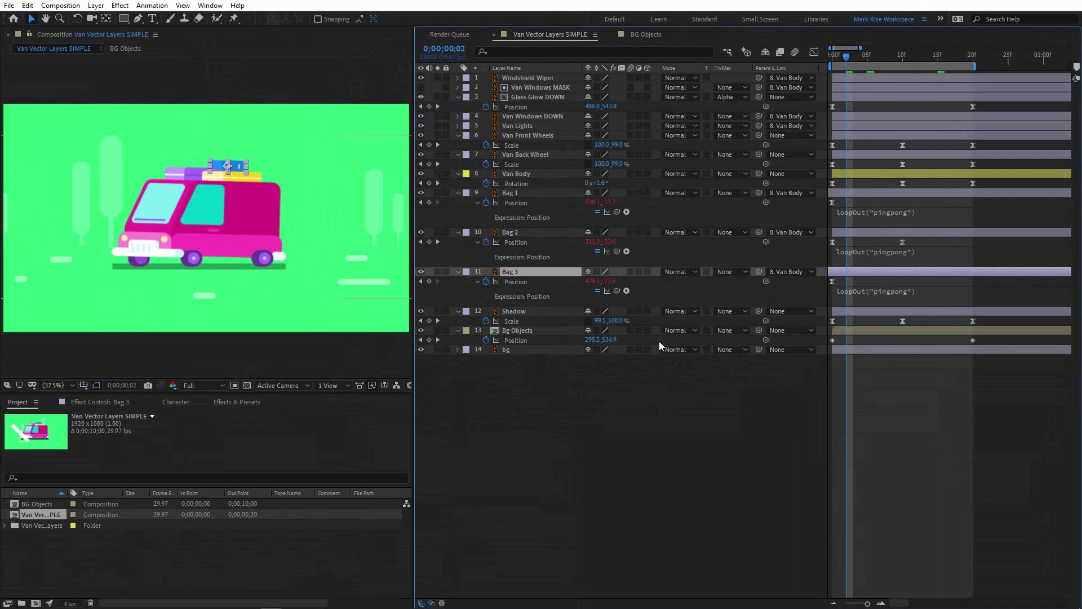
click(647, 400)
key(space)
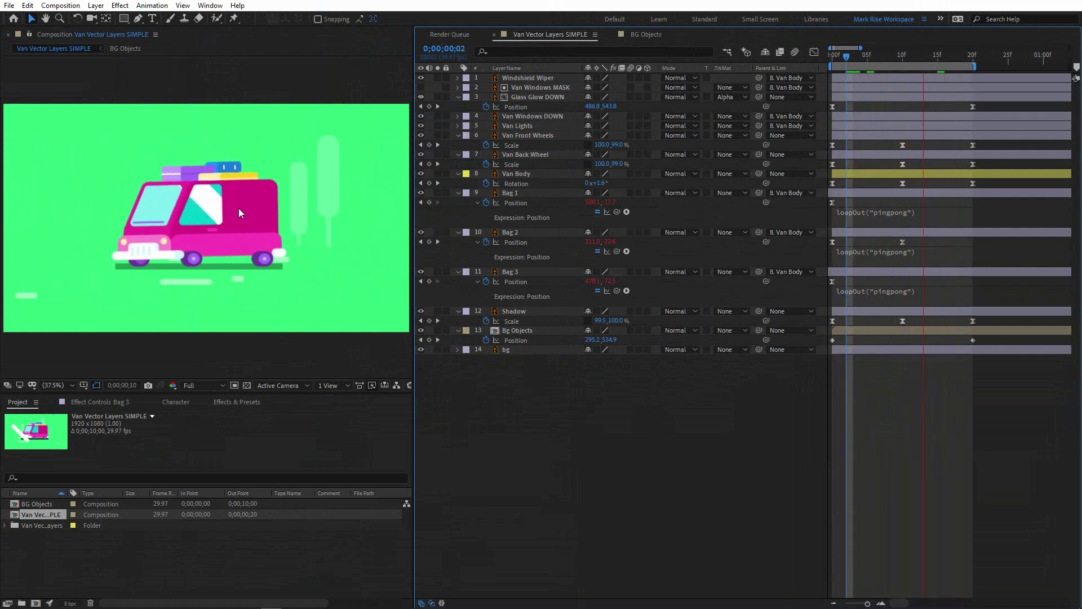
key(space)
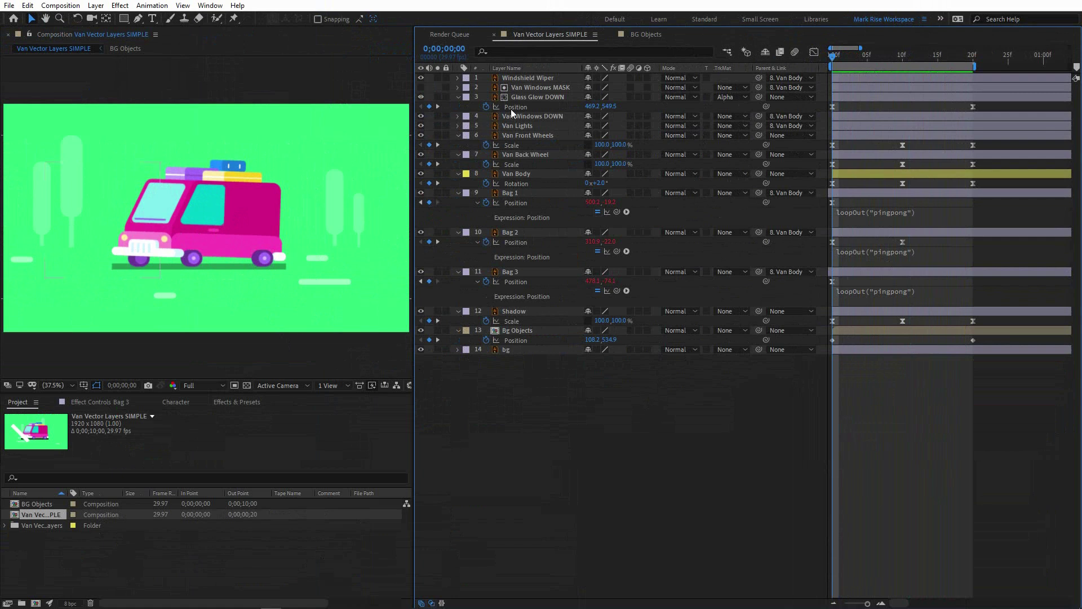
- Move the Windshield Wiper layer's anchor point from its centre to the wiper's left end
click(857, 77)
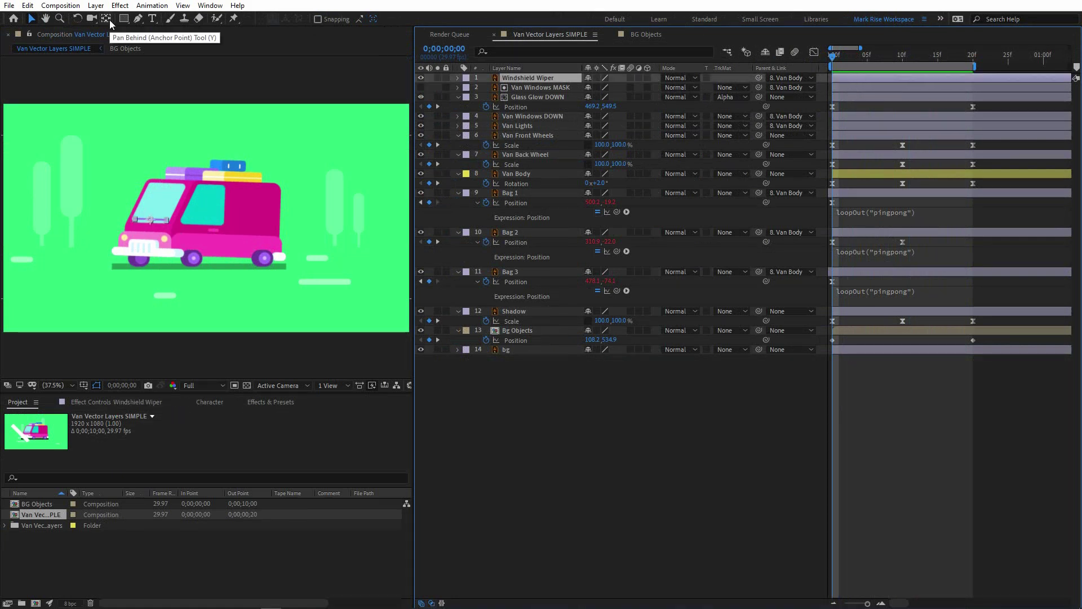
click(54, 385)
click(59, 523)
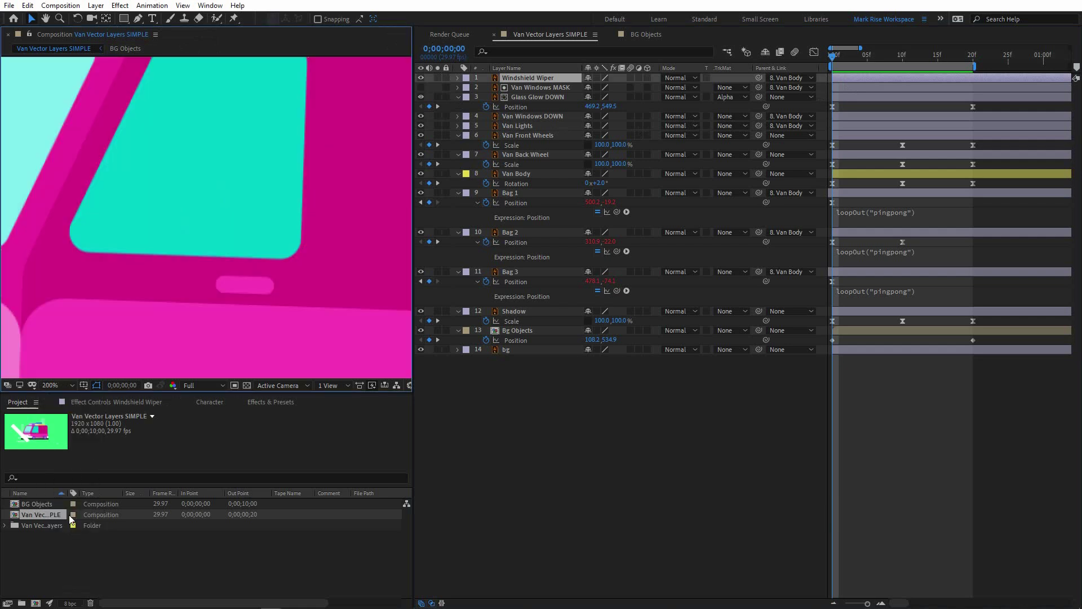
drag(131, 211, 276, 188)
click(105, 19)
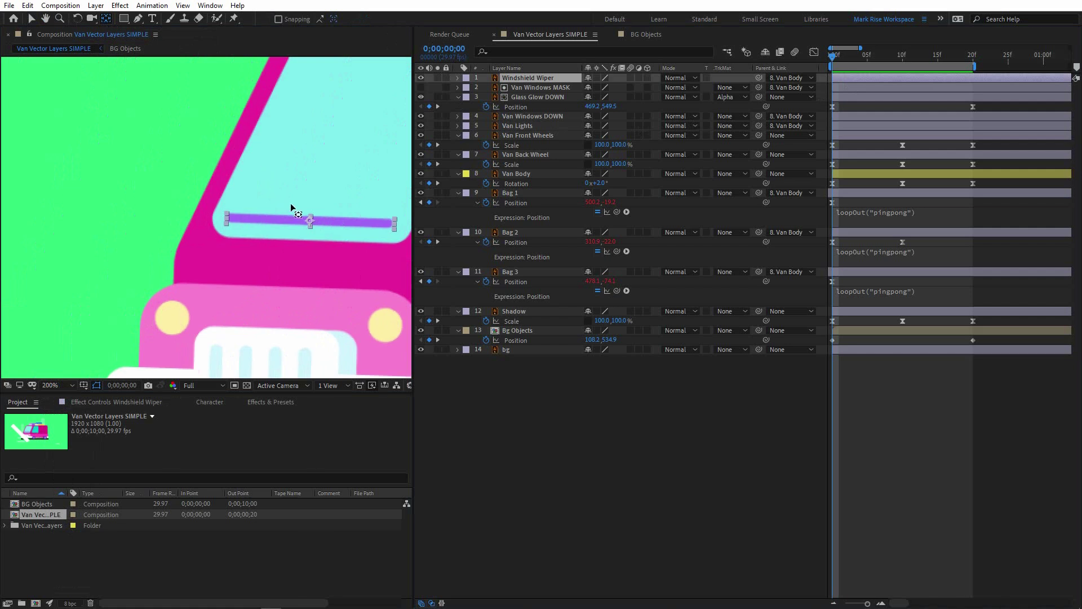
drag(310, 221, 226, 218)
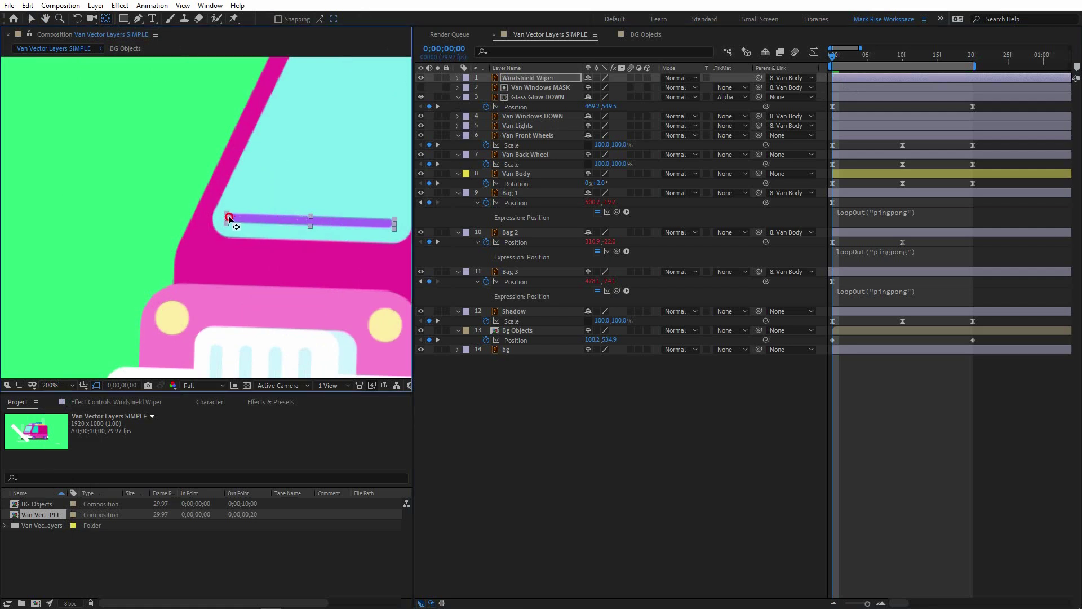
click(31, 18)
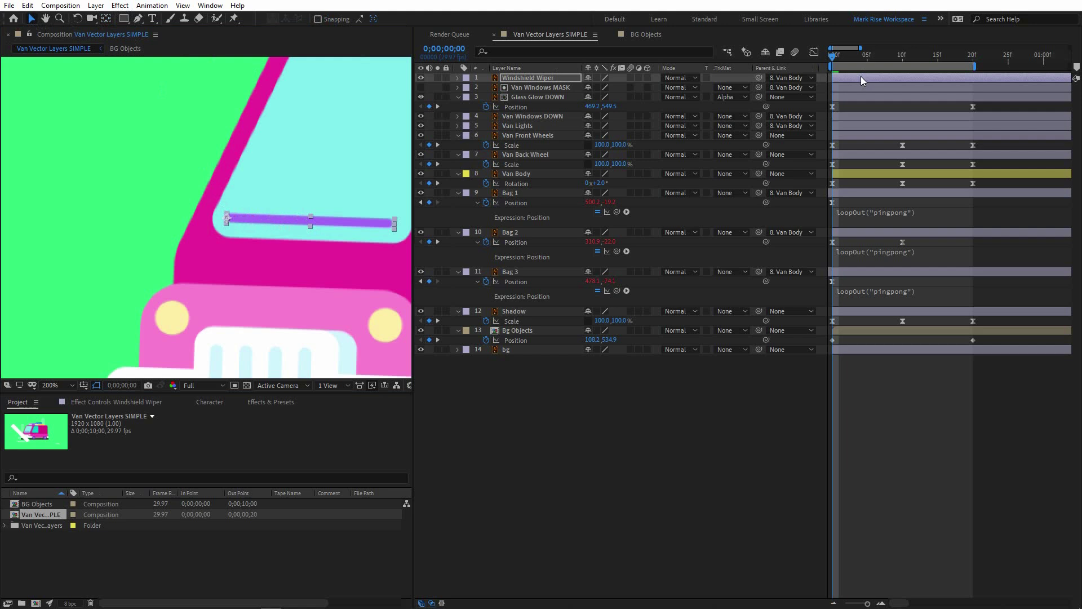
- Keyframe the Windshield Wiper's Rotation at 0° on frame 0 and -56° on frame 10
key(r)
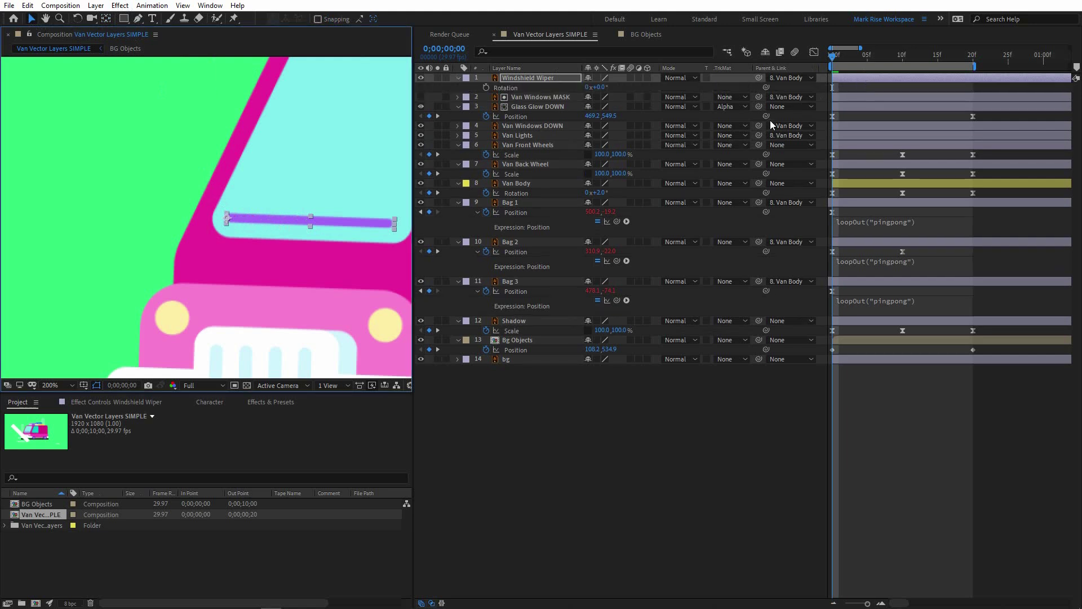
click(486, 87)
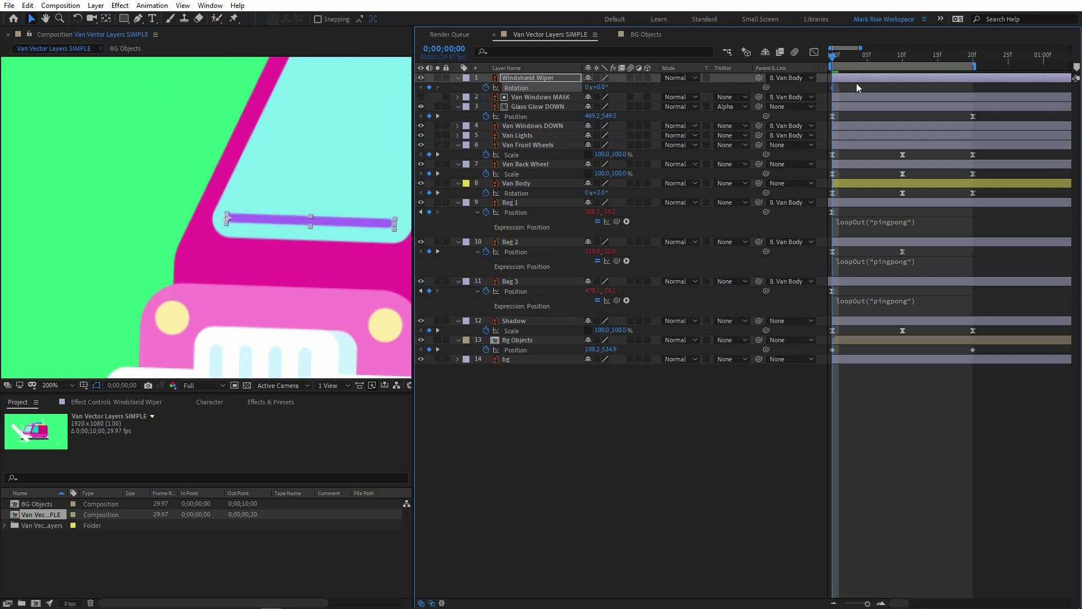
click(900, 62)
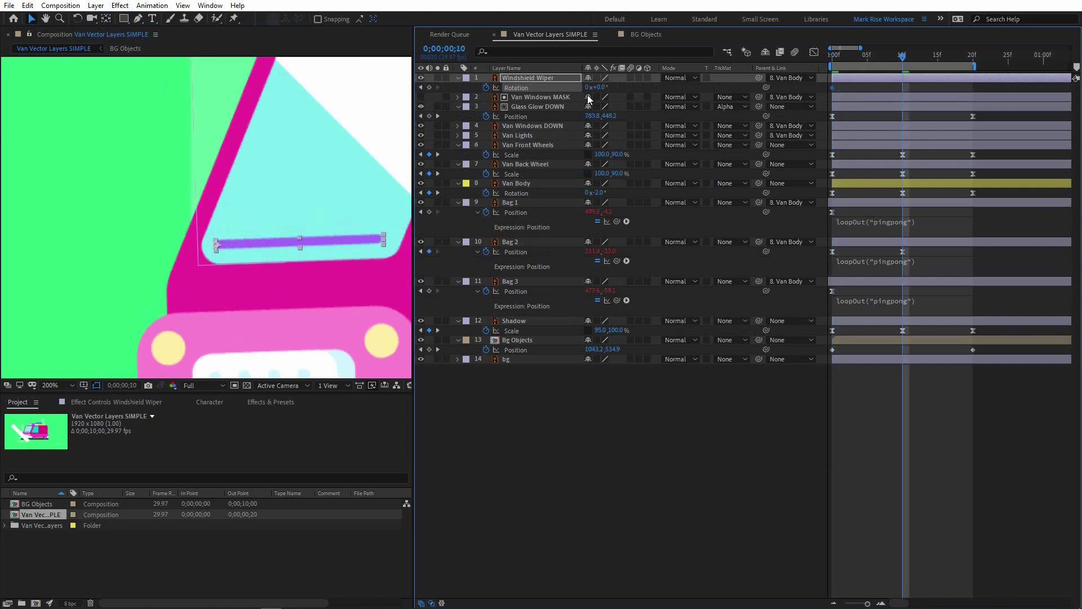
drag(601, 88, 570, 89)
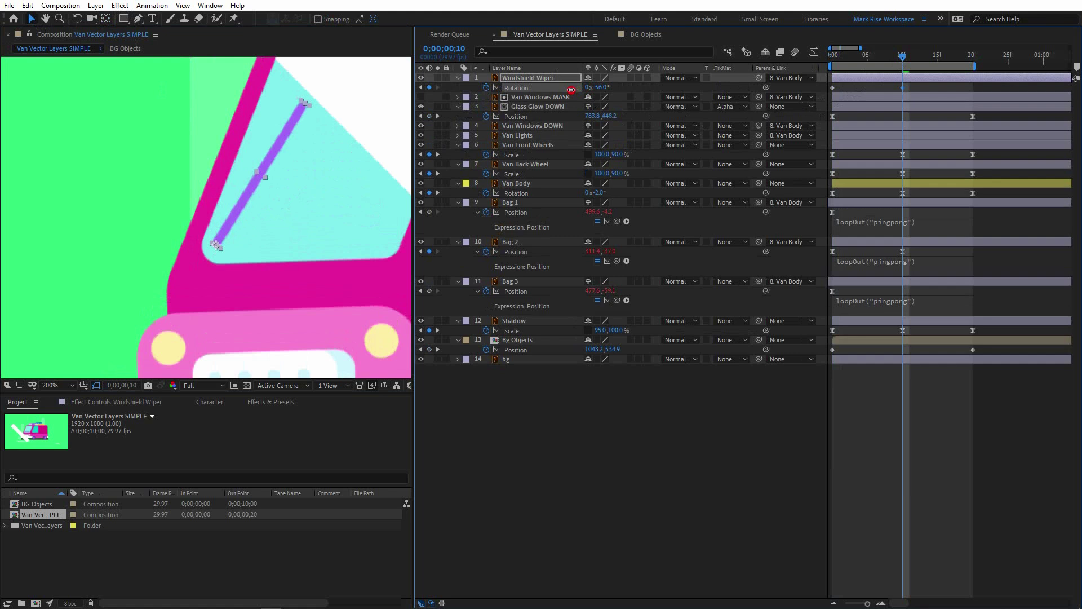
- Copy the wiper's first Rotation keyframe to frame 20 and apply Easy Ease to all three Rotation keyframes
click(972, 62)
click(831, 89)
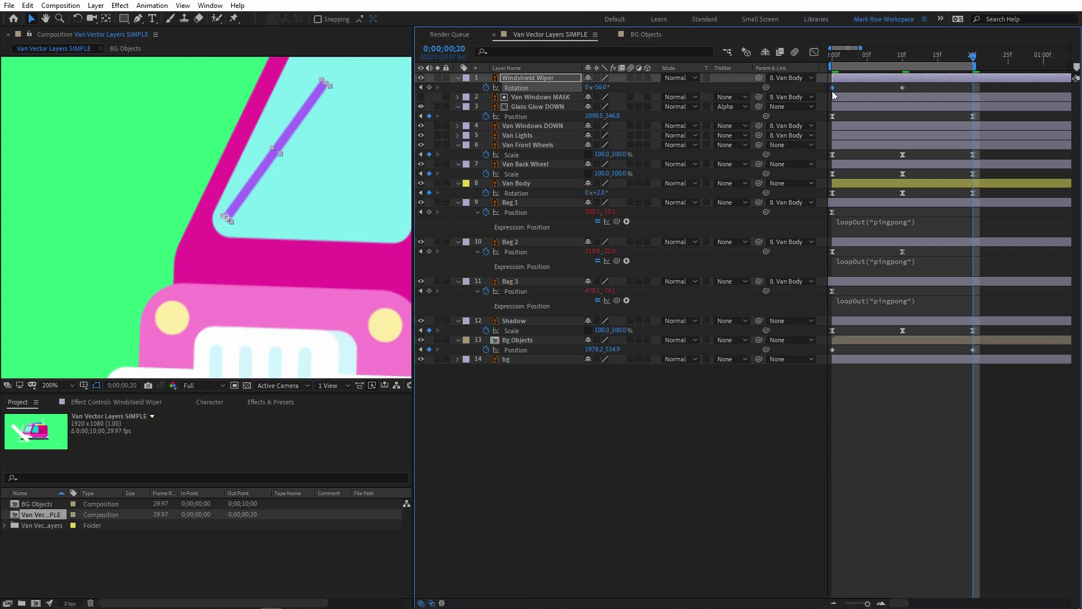
key(ctrl+c)
key(ctrl+v)
drag(981, 87, 823, 100)
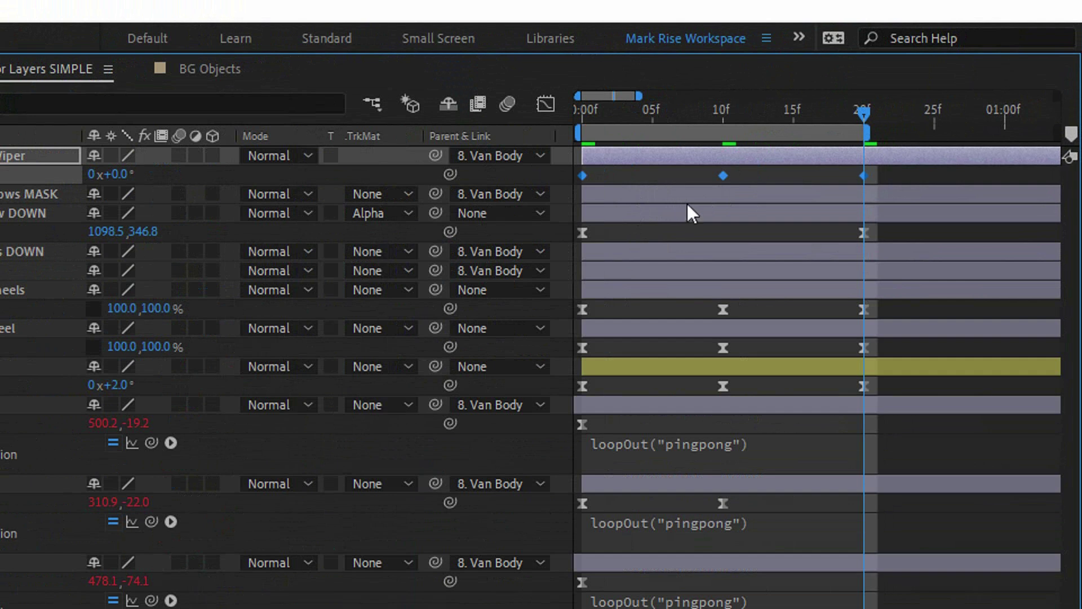
key(F9)
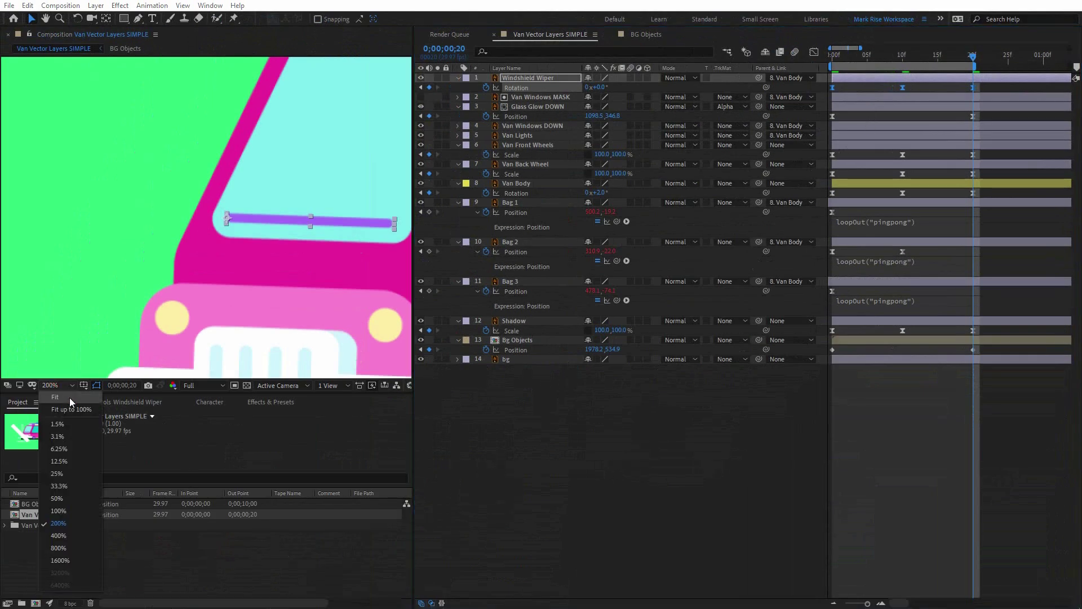
click(55, 396)
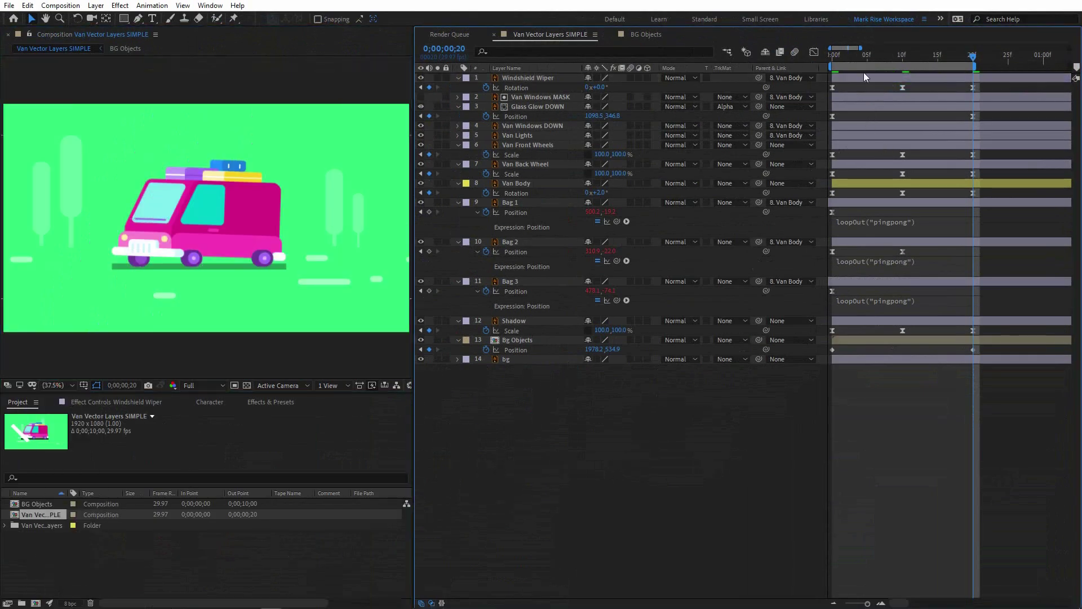